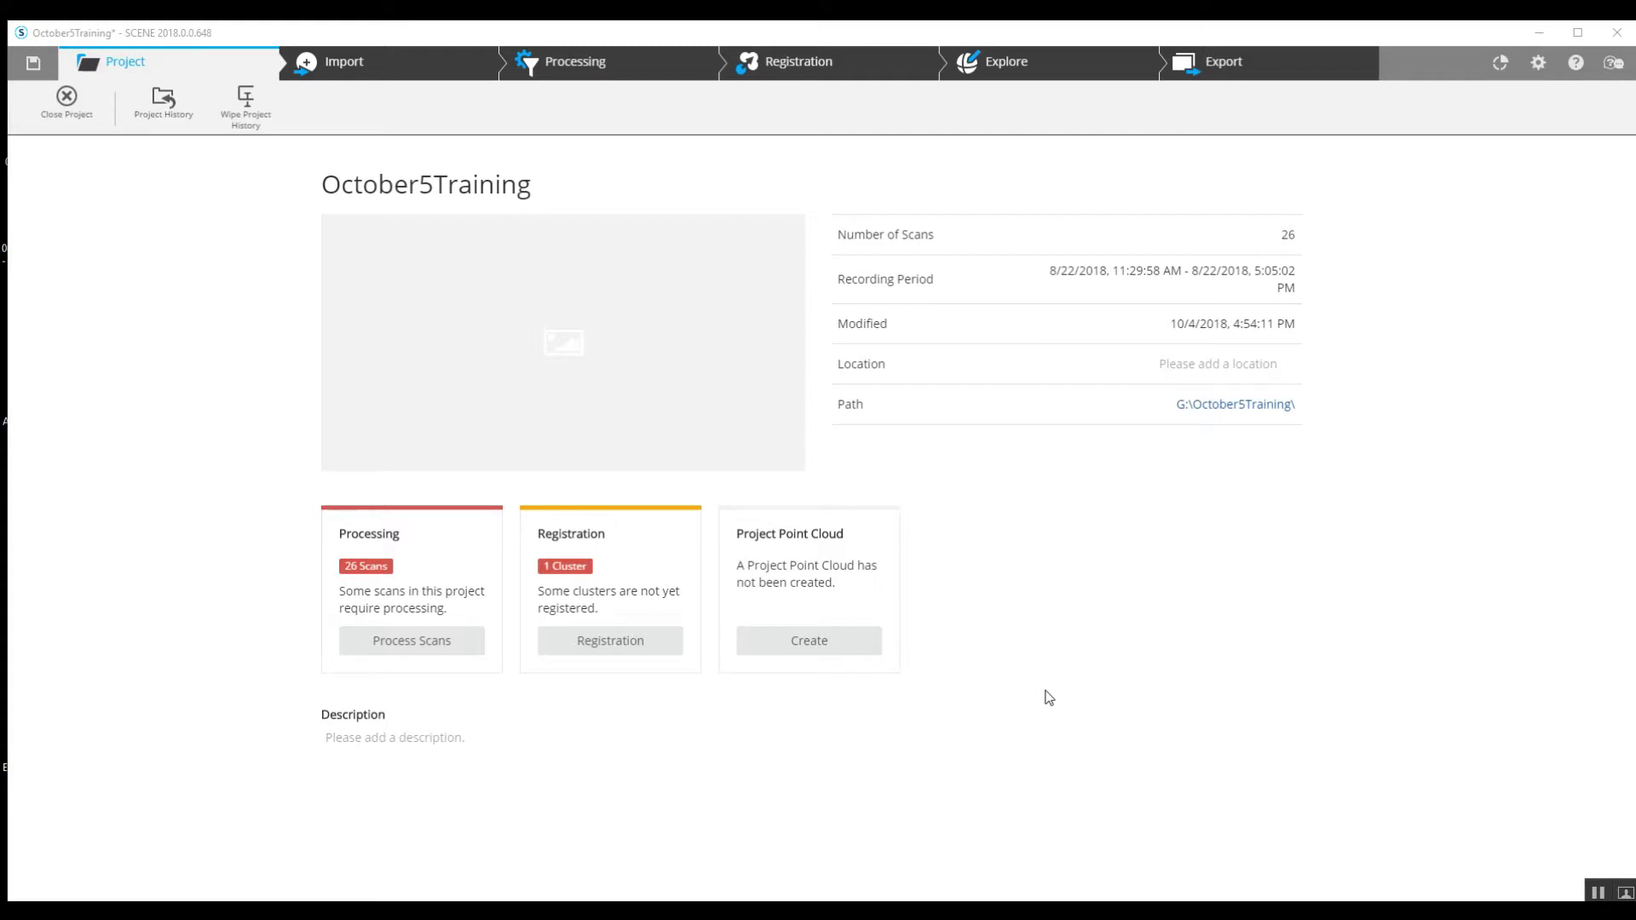
# - Bring up the Processing workspace listing the October5Training project's 26 scans
pyautogui.moveTo(502, 407)
# - Select the whole October5Training project (26 scans) in Process Scans and go to Configure Processing
pyautogui.click(403, 641)
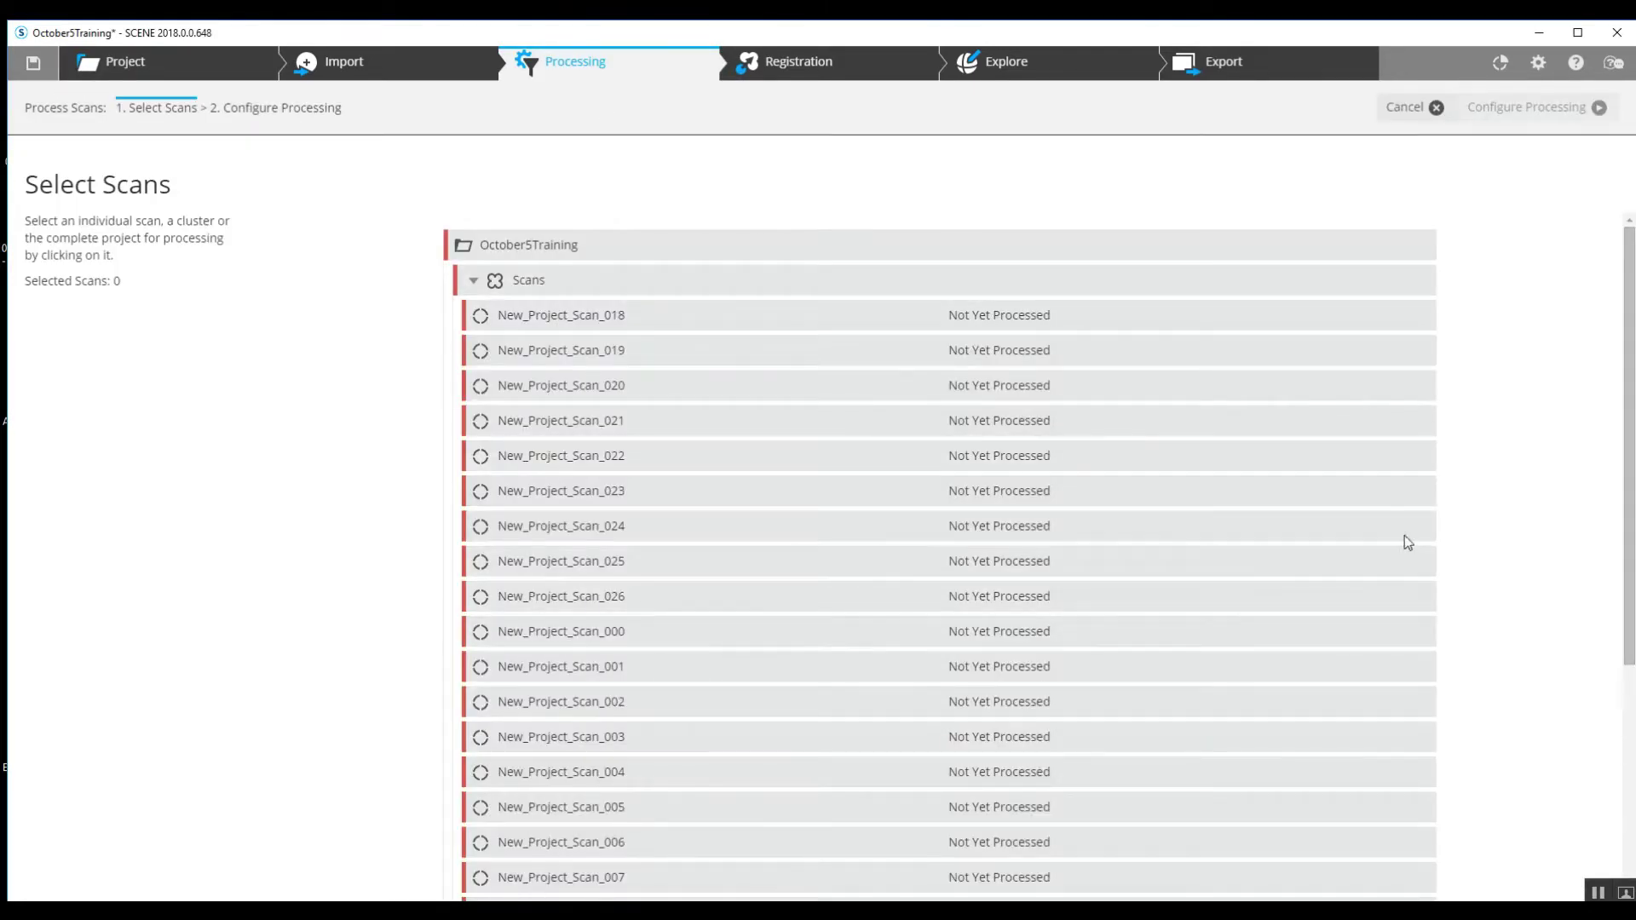
pyautogui.scroll(-4, 1494, 522)
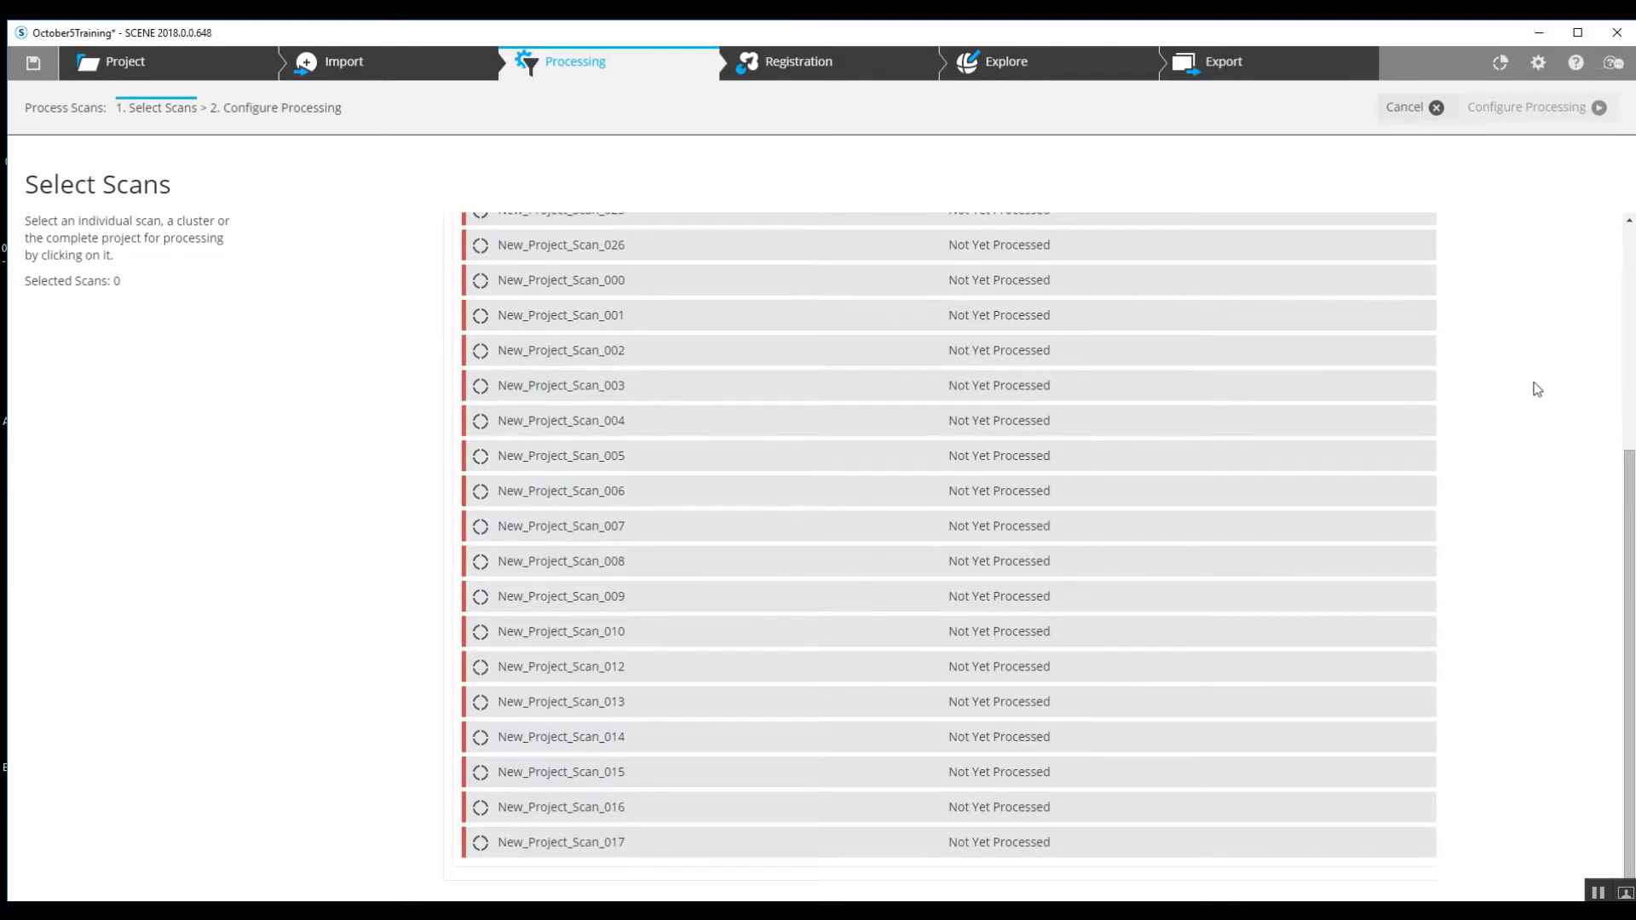
pyautogui.scroll(6, 1537, 386)
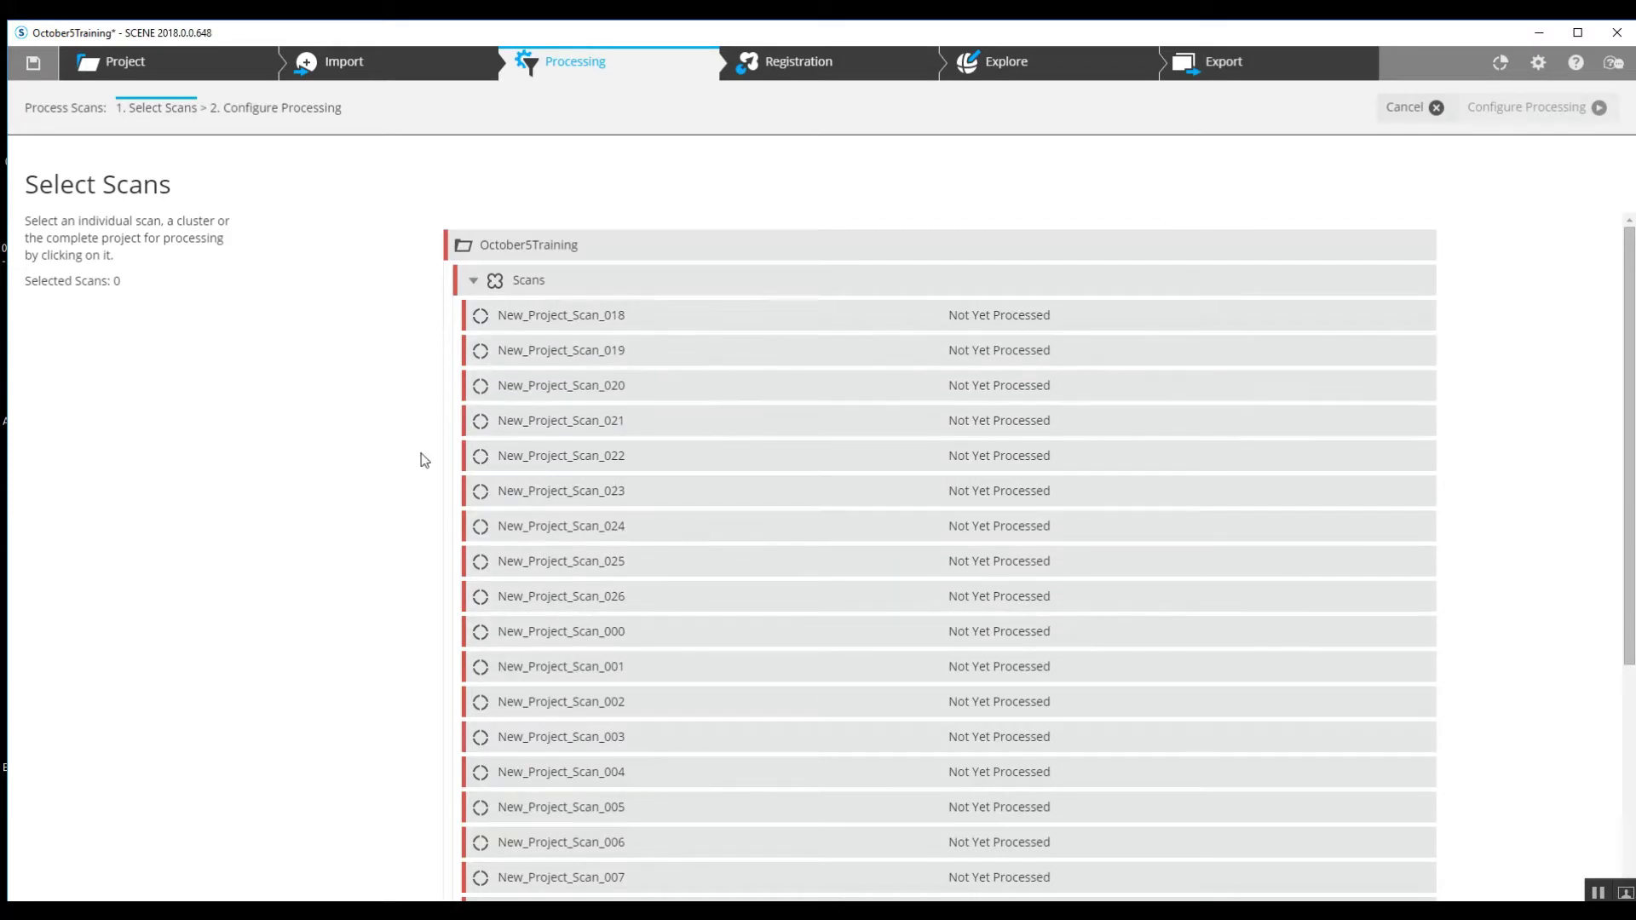
pyautogui.scroll(-5, 423, 460)
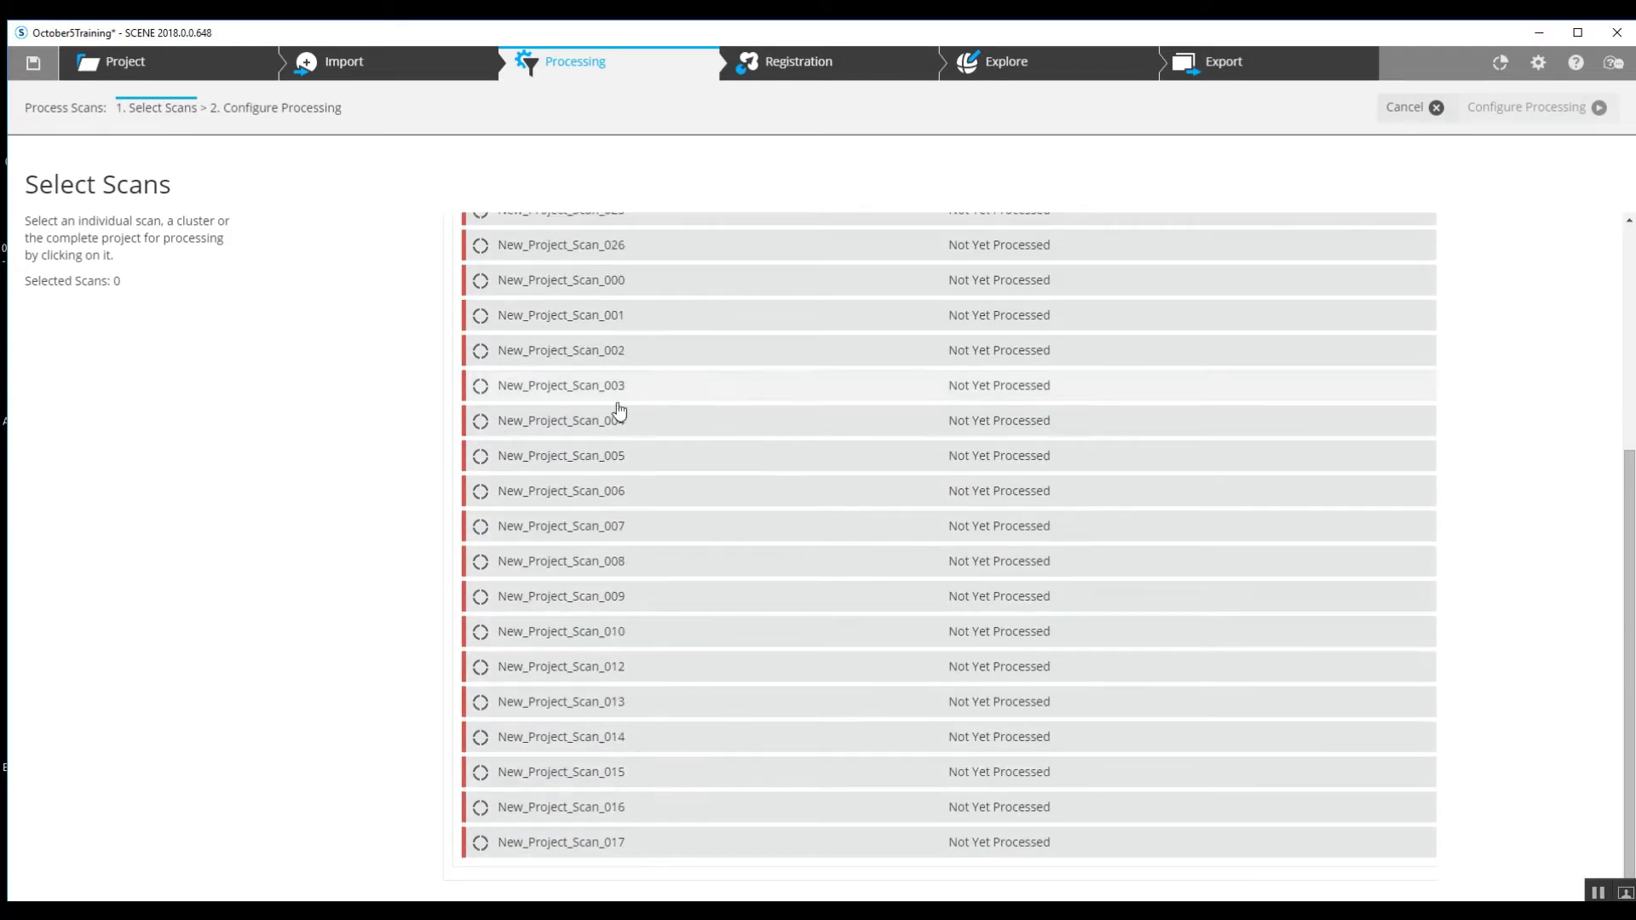
pyautogui.scroll(5, 614, 426)
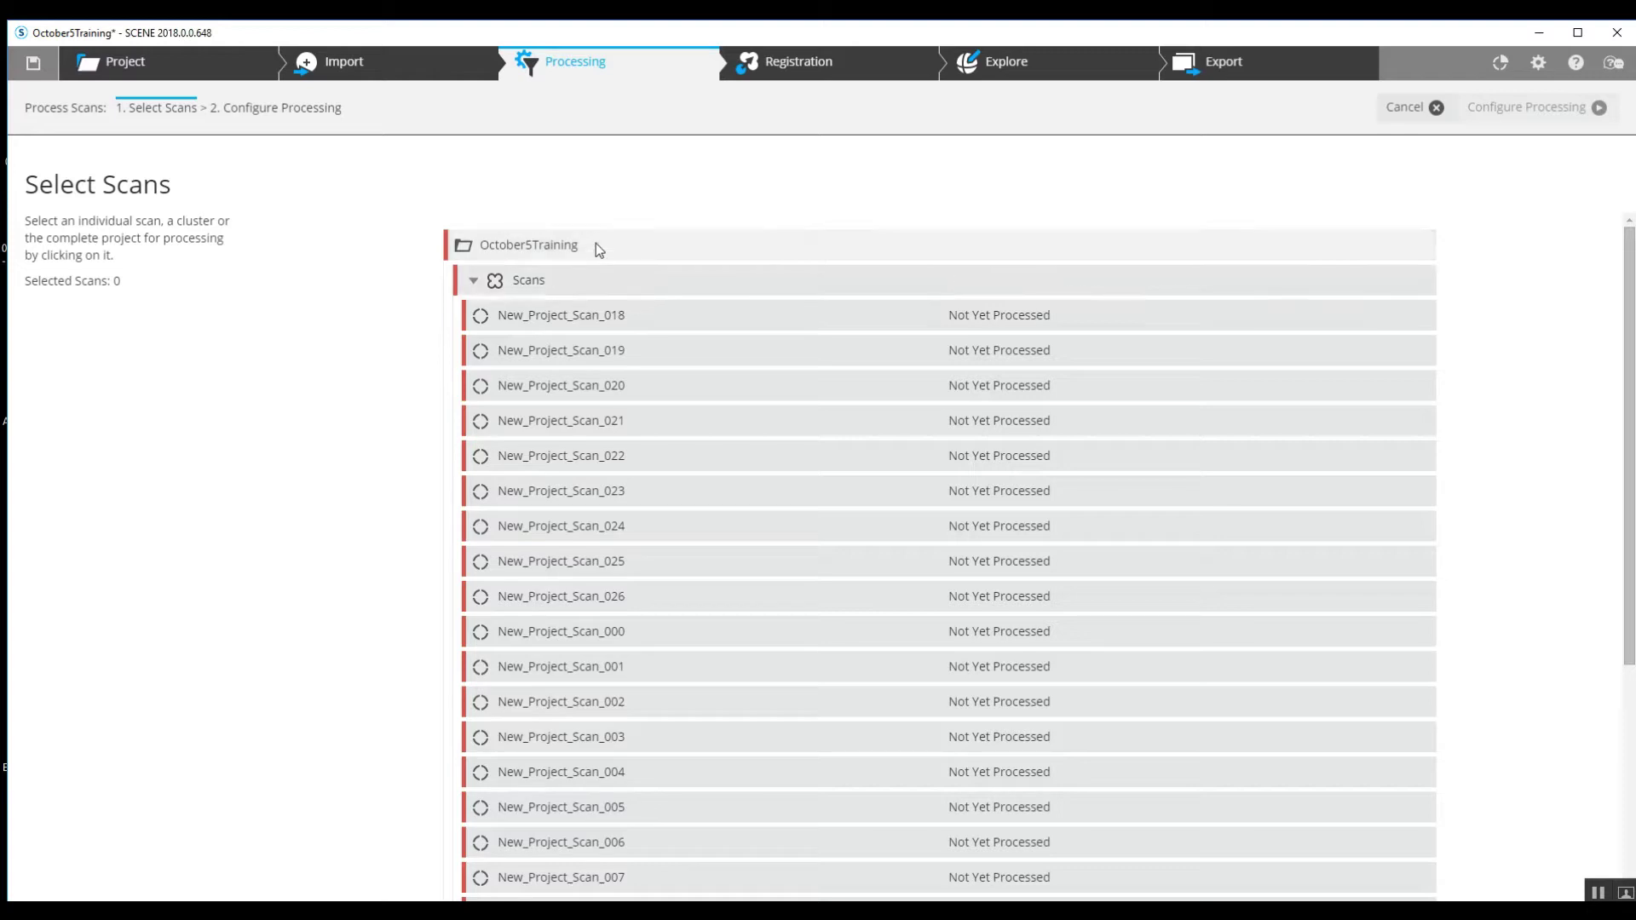
pyautogui.click(596, 244)
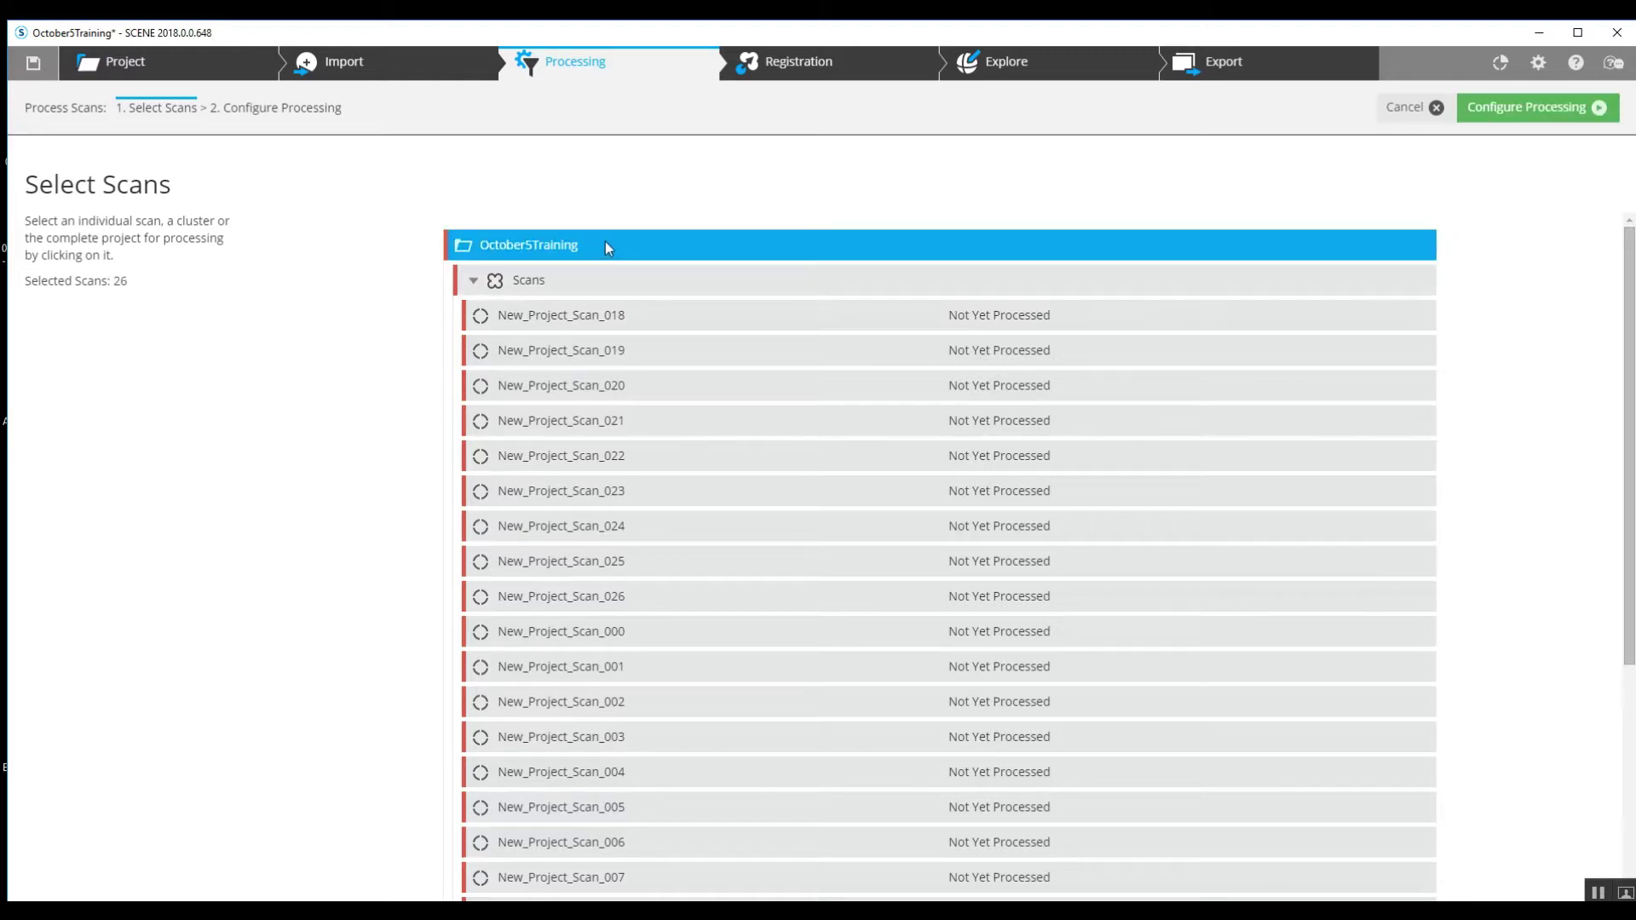
pyautogui.click(1516, 111)
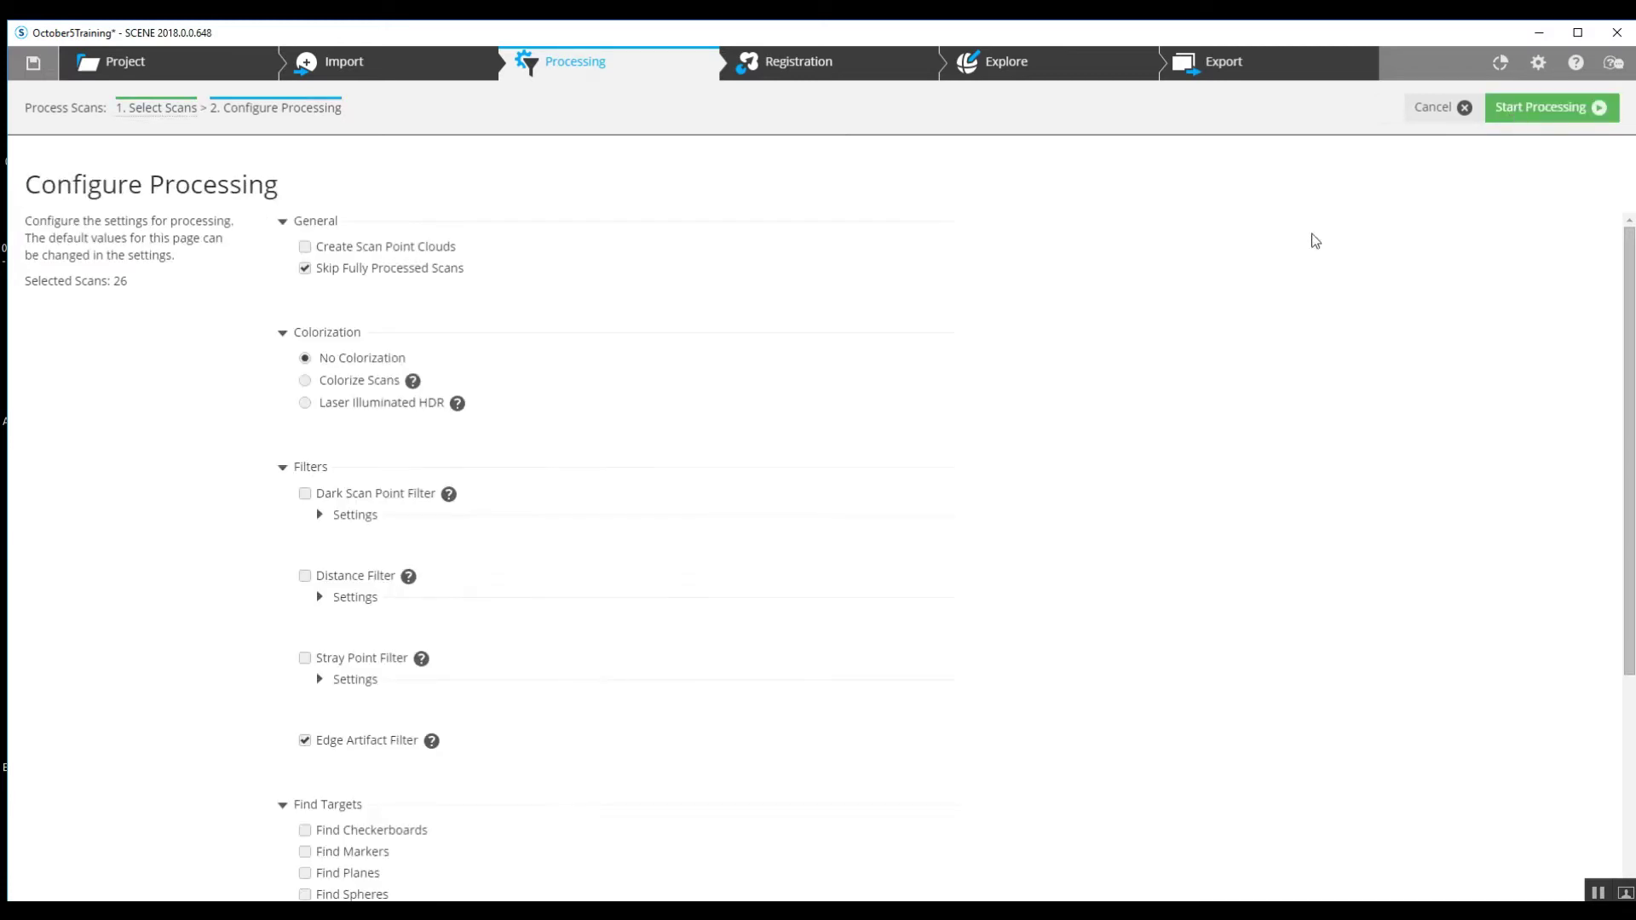
# - Make 0.0750 m an inactive sphere radius, add a 0.1 m active radius, and enable Find Spheres
pyautogui.scroll(-4, 554, 312)
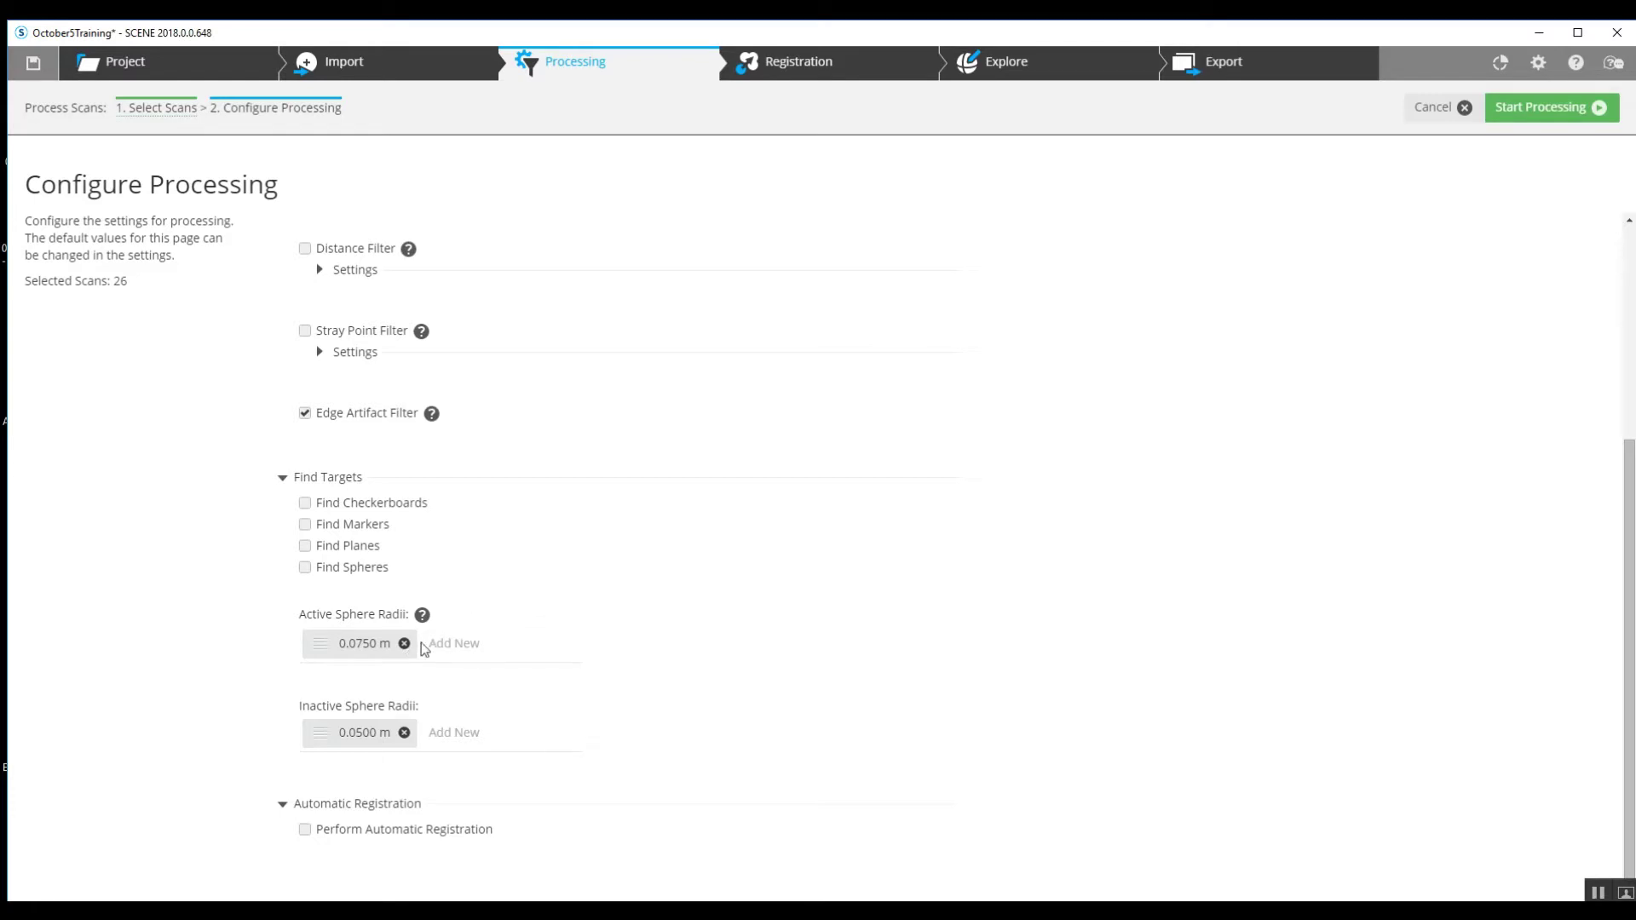
pyautogui.moveTo(383, 641); pyautogui.dragTo(479, 743)
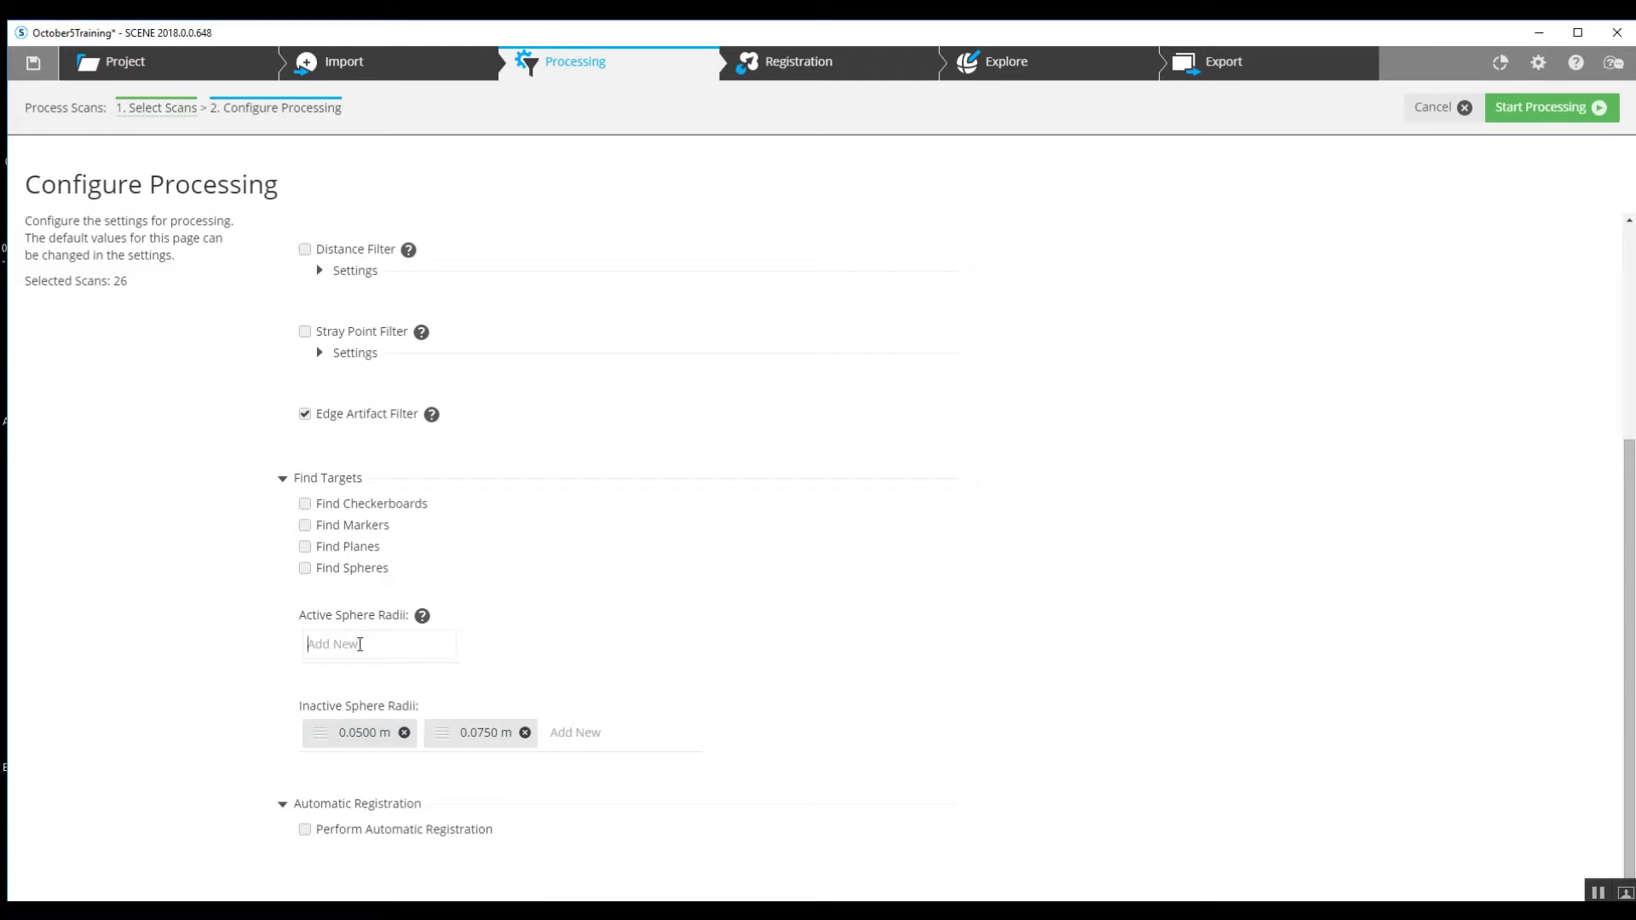
pyautogui.click(359, 645)
pyautogui.write('0.1')
pyautogui.press('Return')
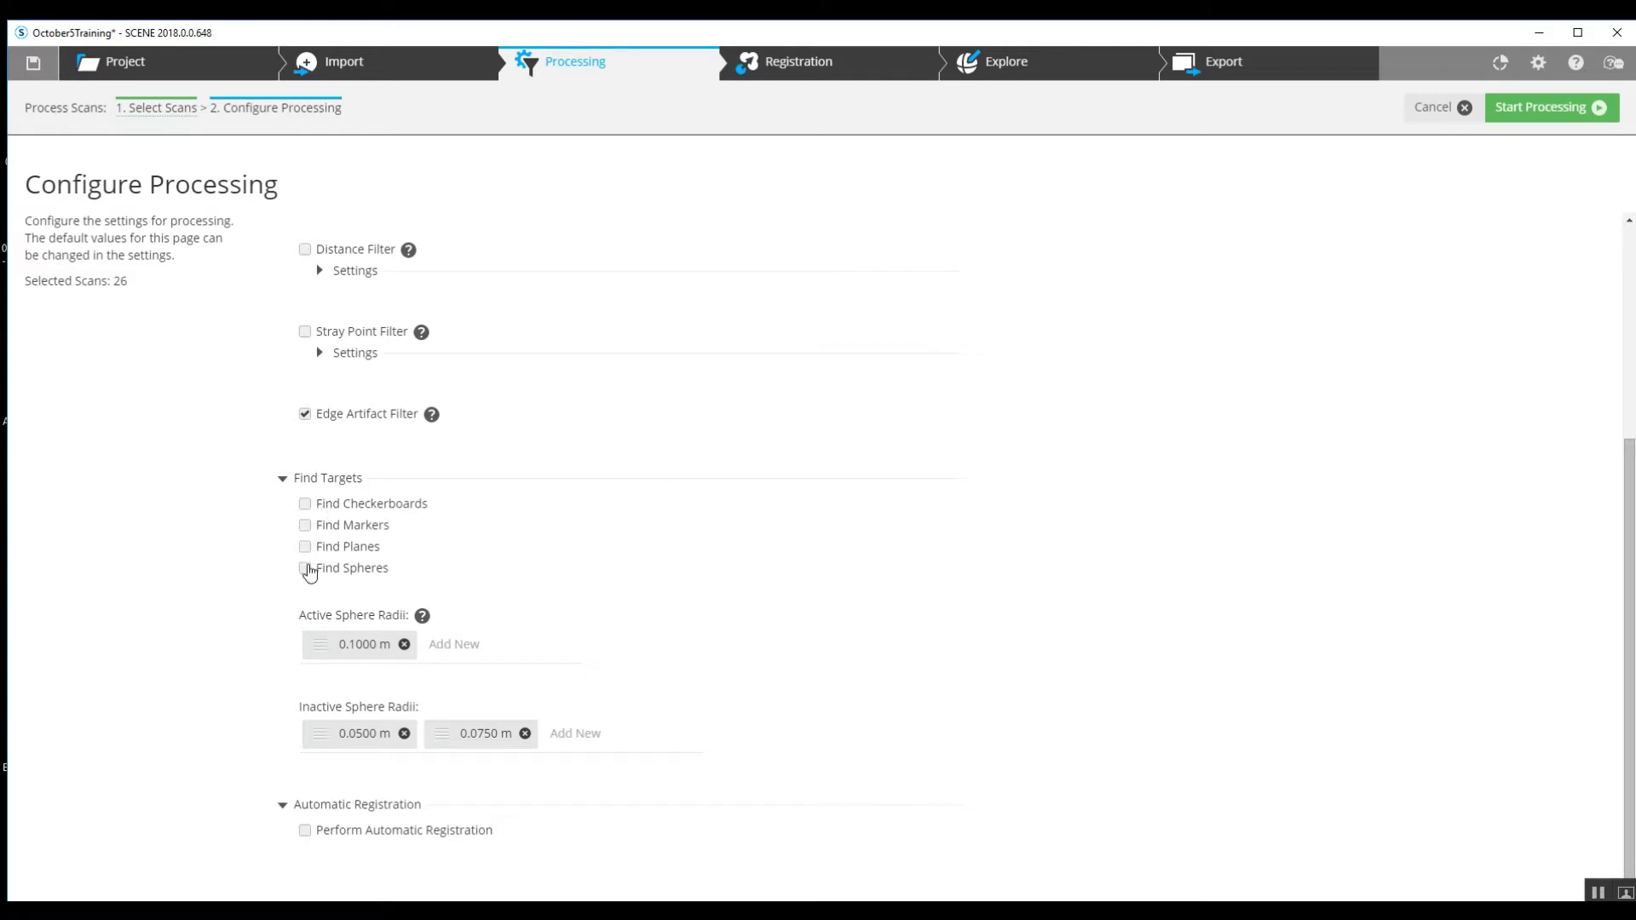
pyautogui.click(304, 568)
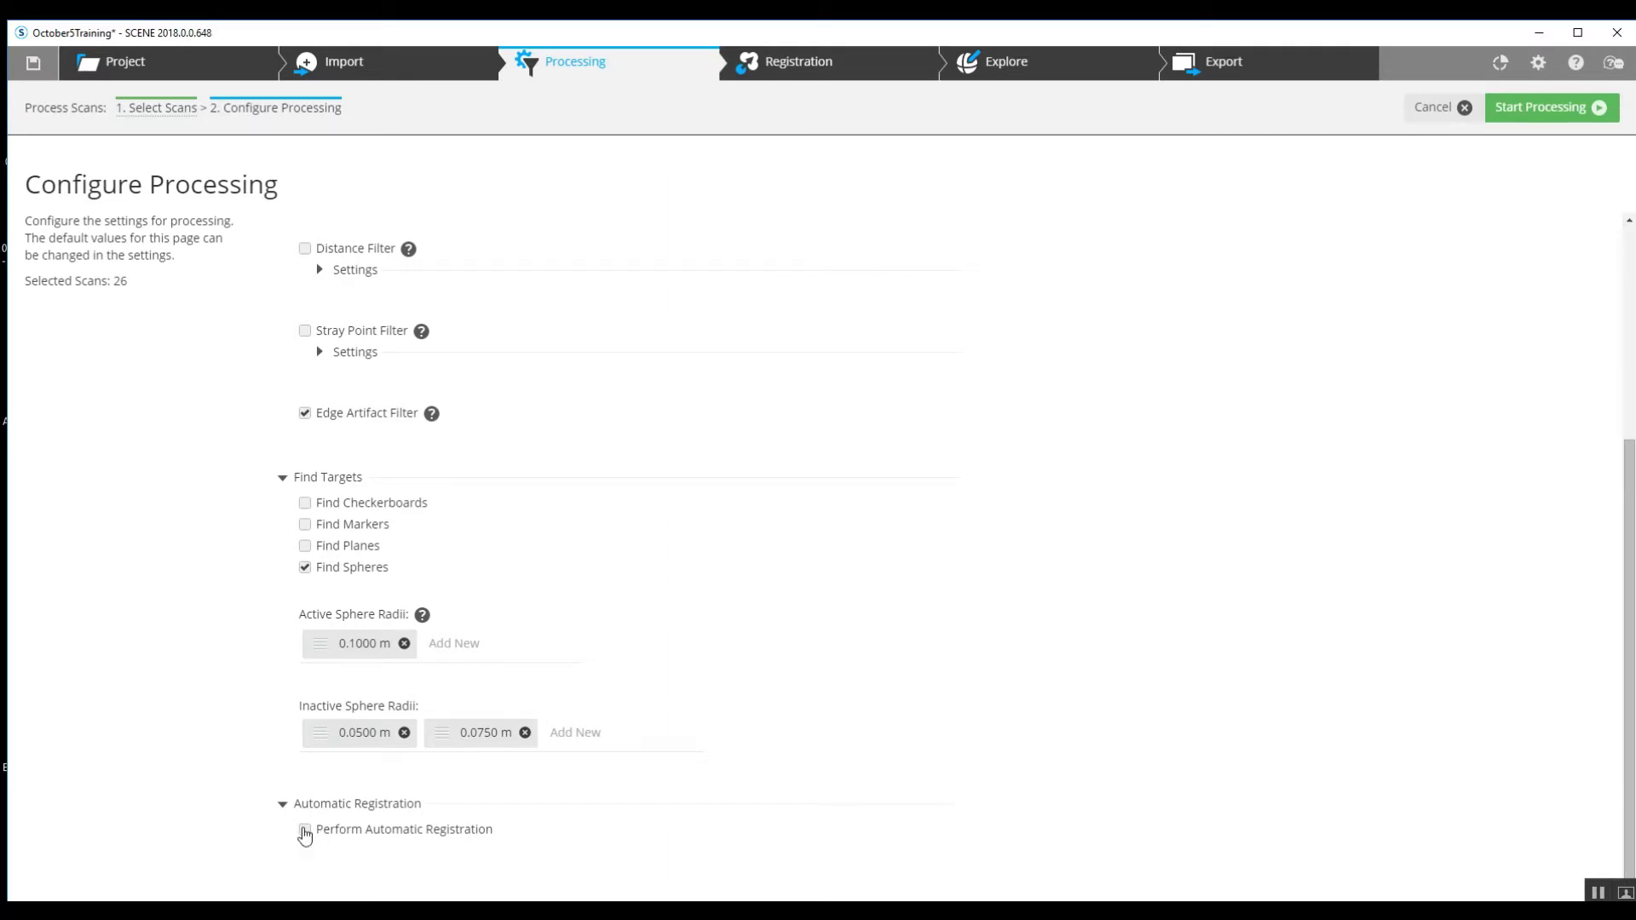
# - Enable automatic registration after processing using the Target Based method
pyautogui.click(305, 831)
pyautogui.scroll(-2, 942, 674)
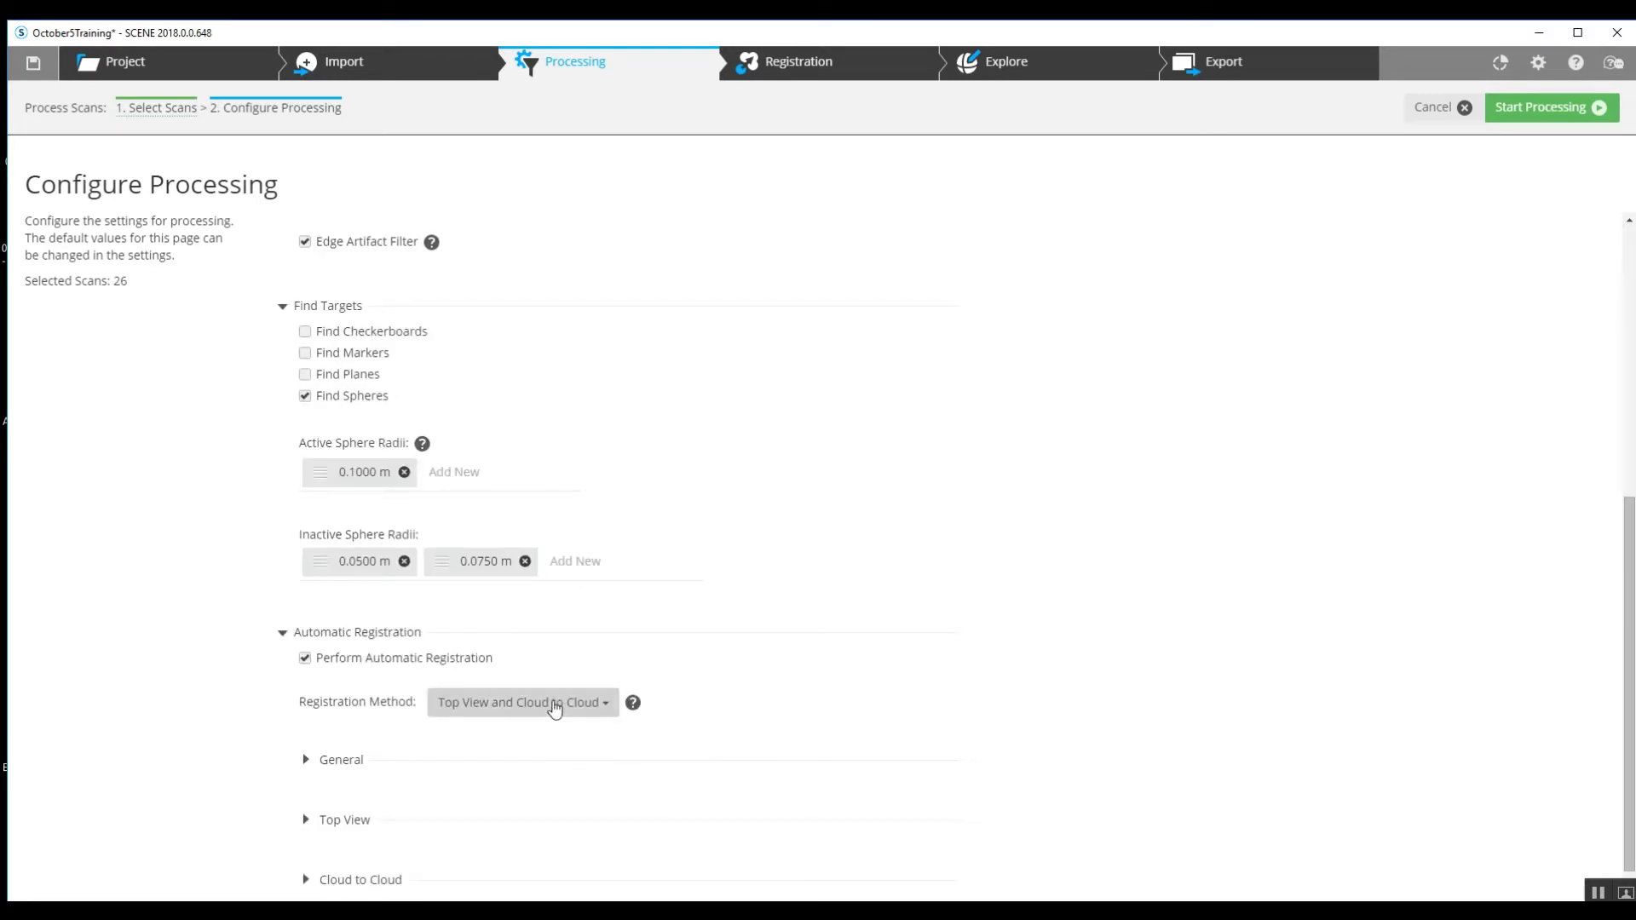
pyautogui.click(555, 708)
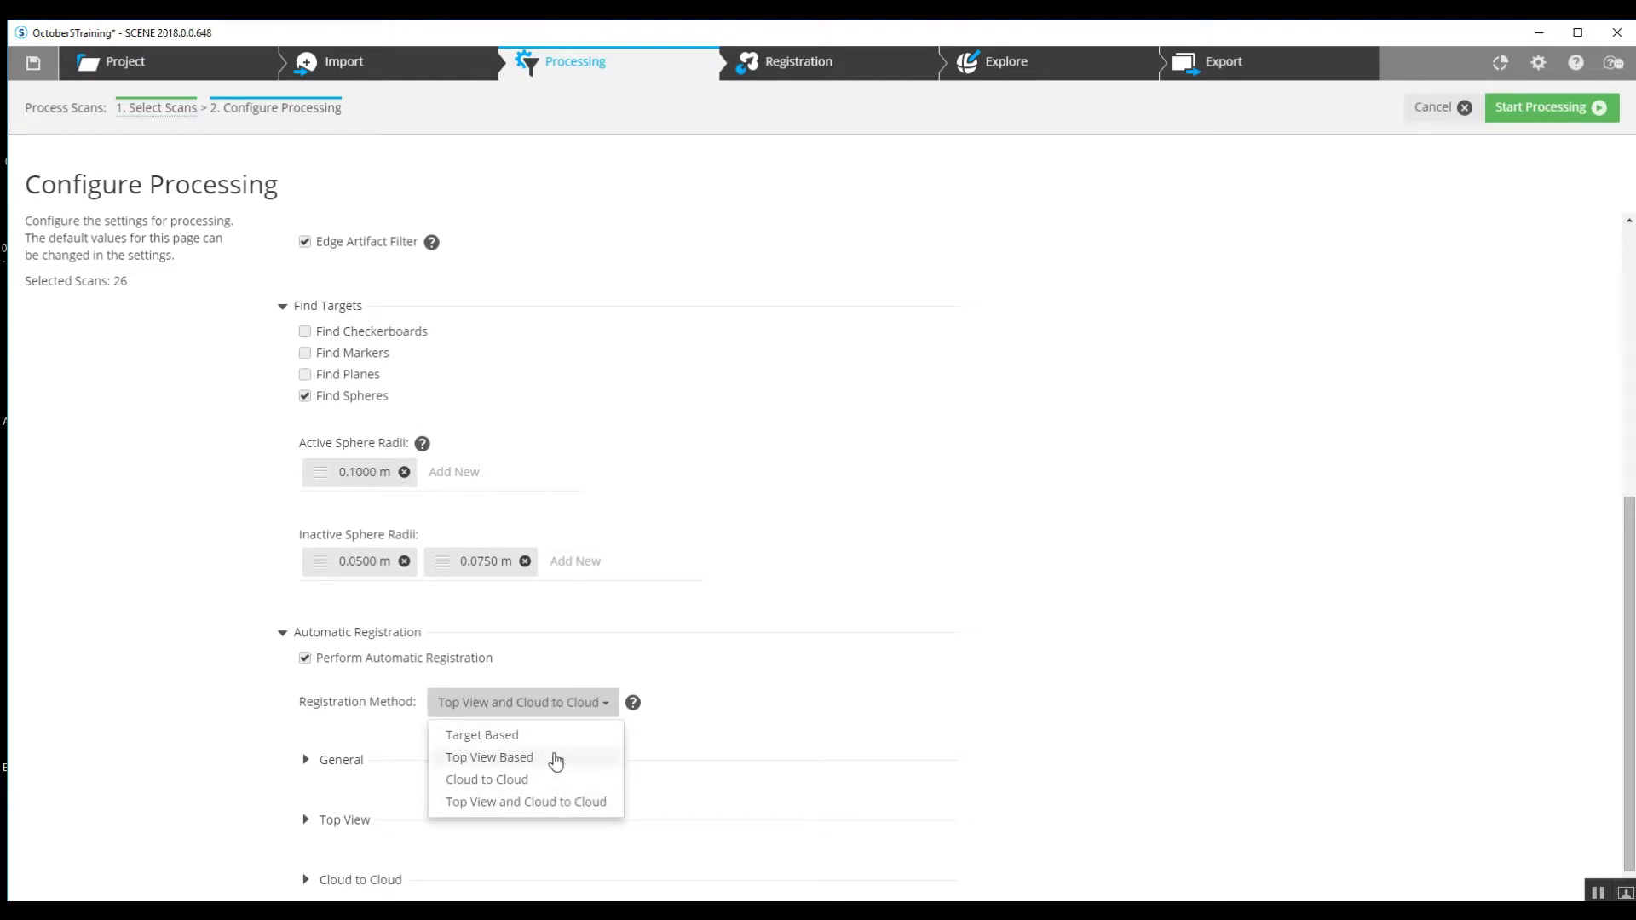
pyautogui.click(556, 737)
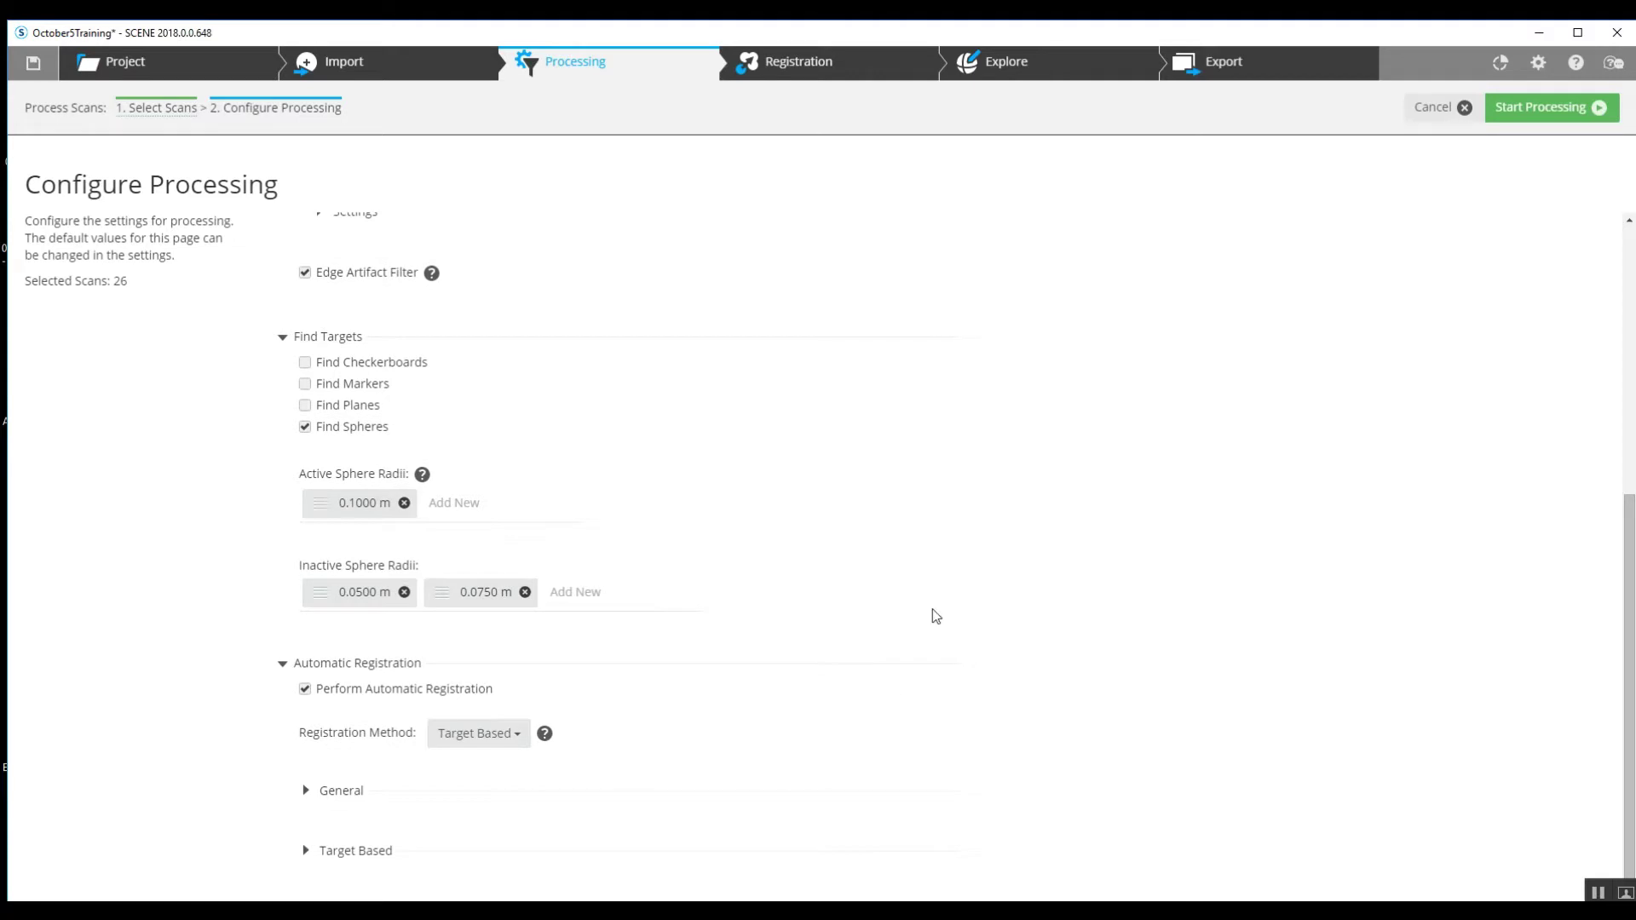
pyautogui.scroll(3, 936, 615)
pyautogui.scroll(2, 936, 615)
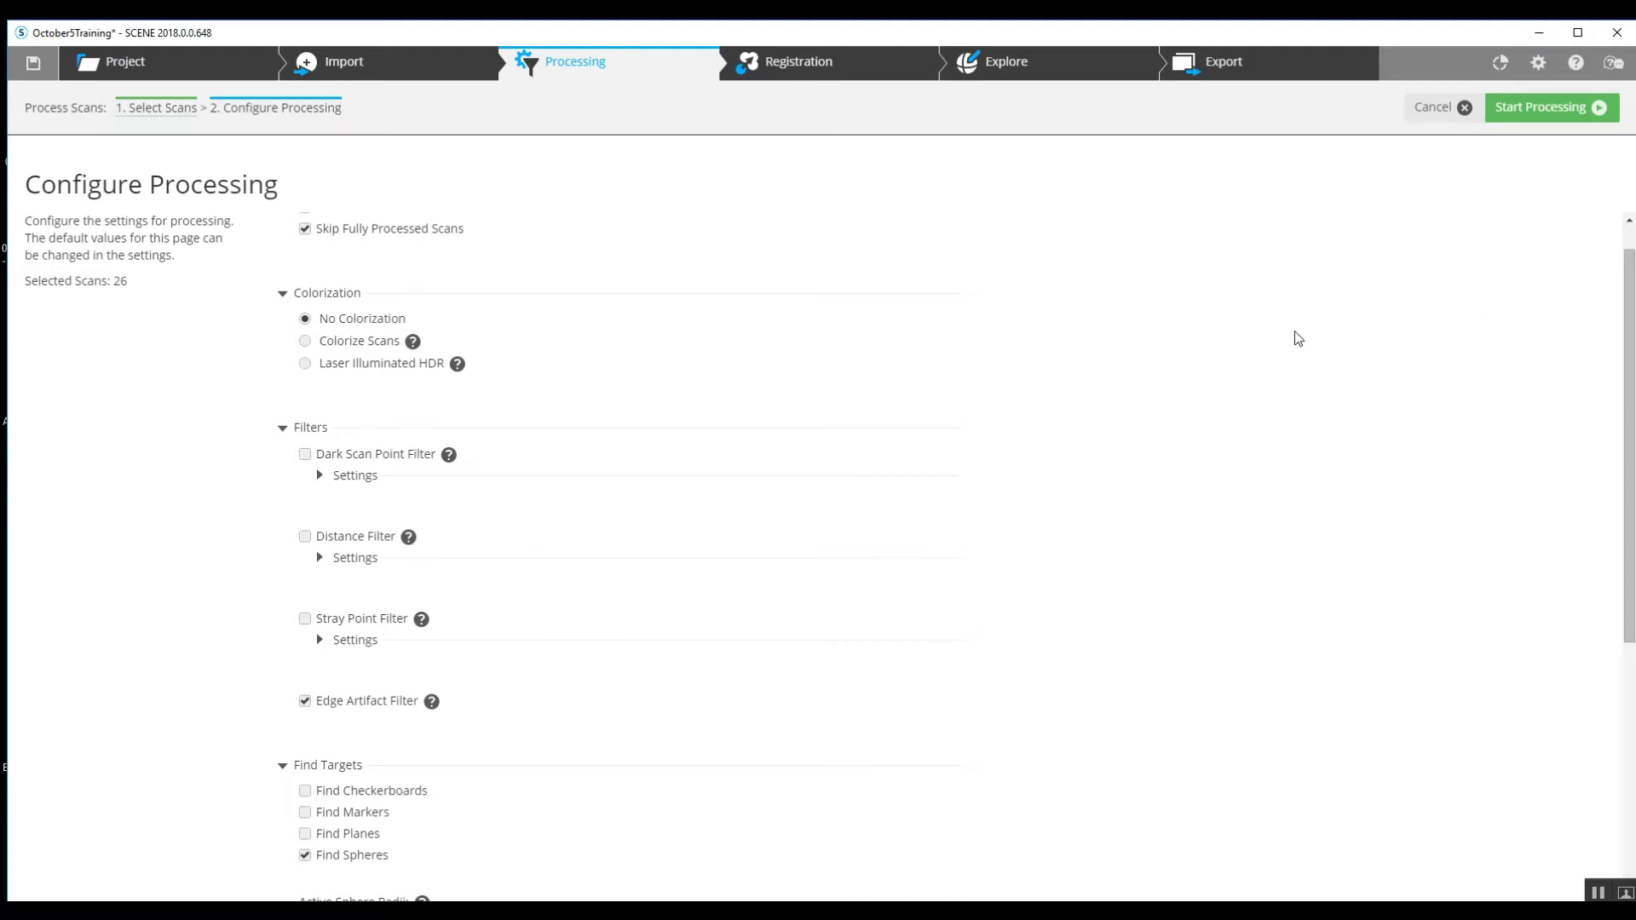
pyautogui.scroll(-2, 827, 429)
pyautogui.scroll(-1, 828, 429)
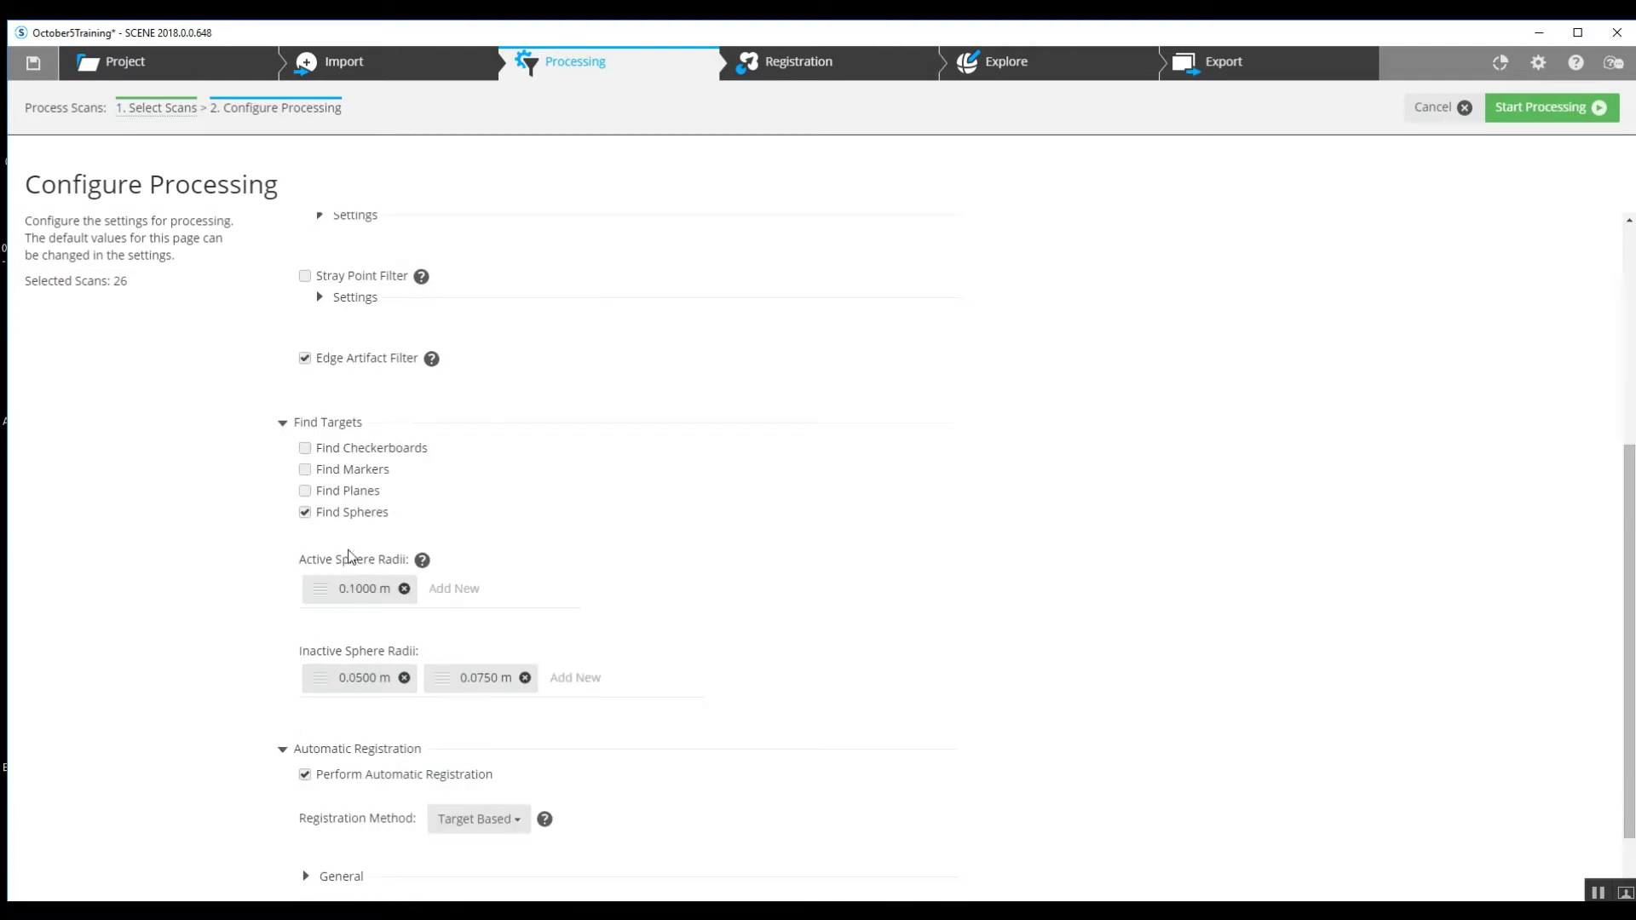
pyautogui.scroll(-1, 377, 529)
pyautogui.scroll(-1, 547, 844)
pyautogui.scroll(5, 683, 783)
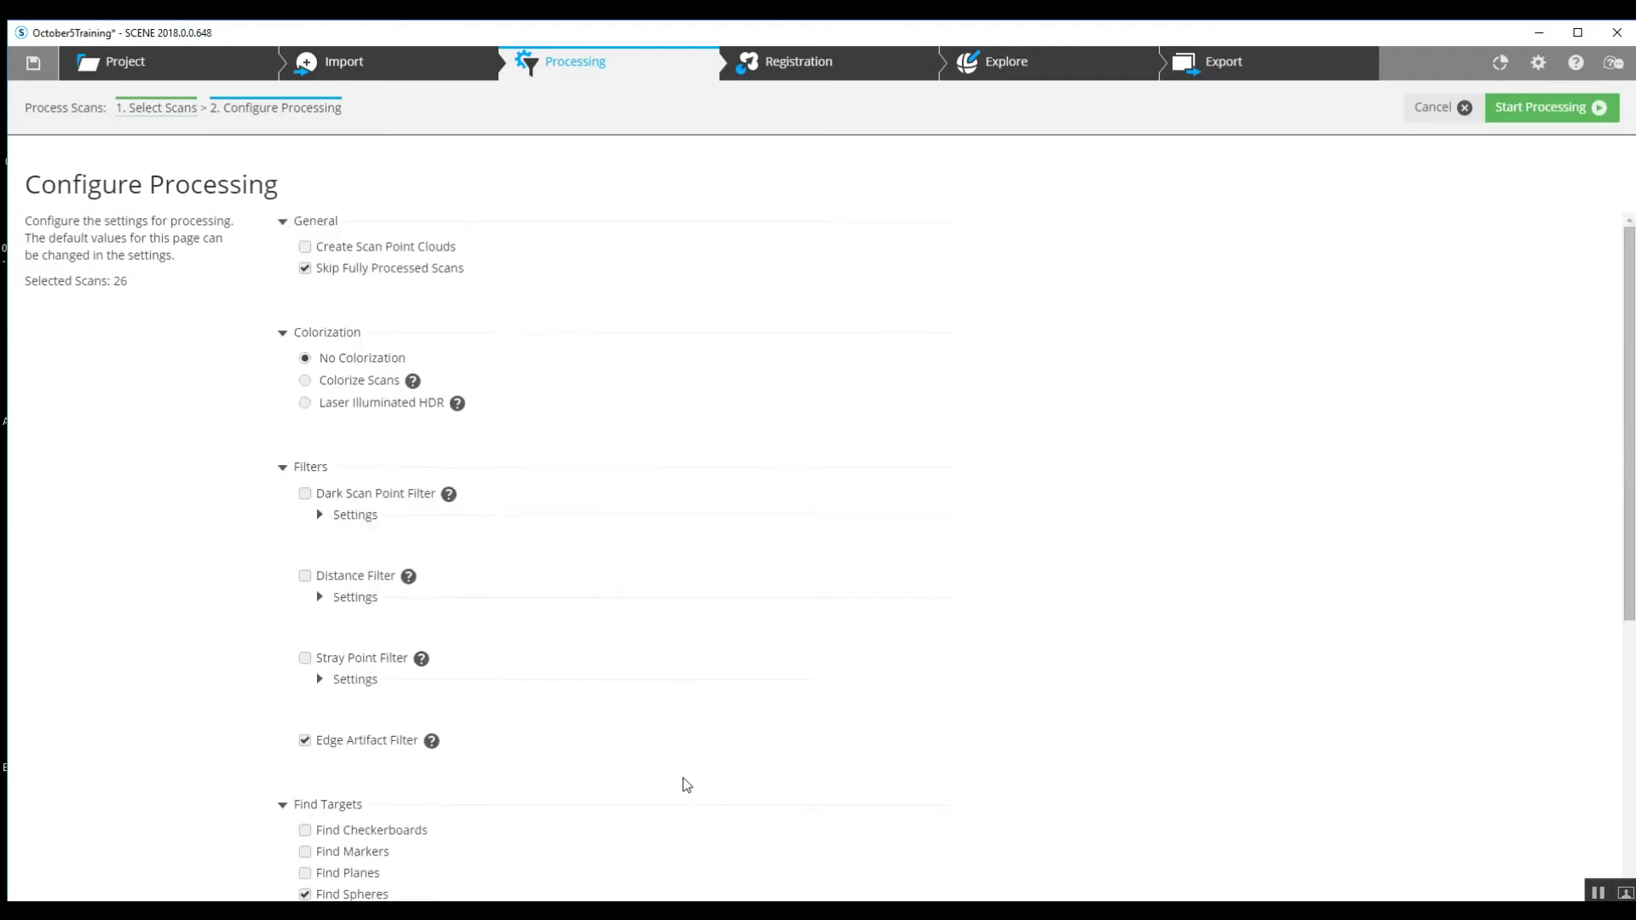
pyautogui.click(321, 250)
pyautogui.click(323, 254)
# - Start processing the 26 scans and wait for the Processing Results report
pyautogui.click(1517, 116)
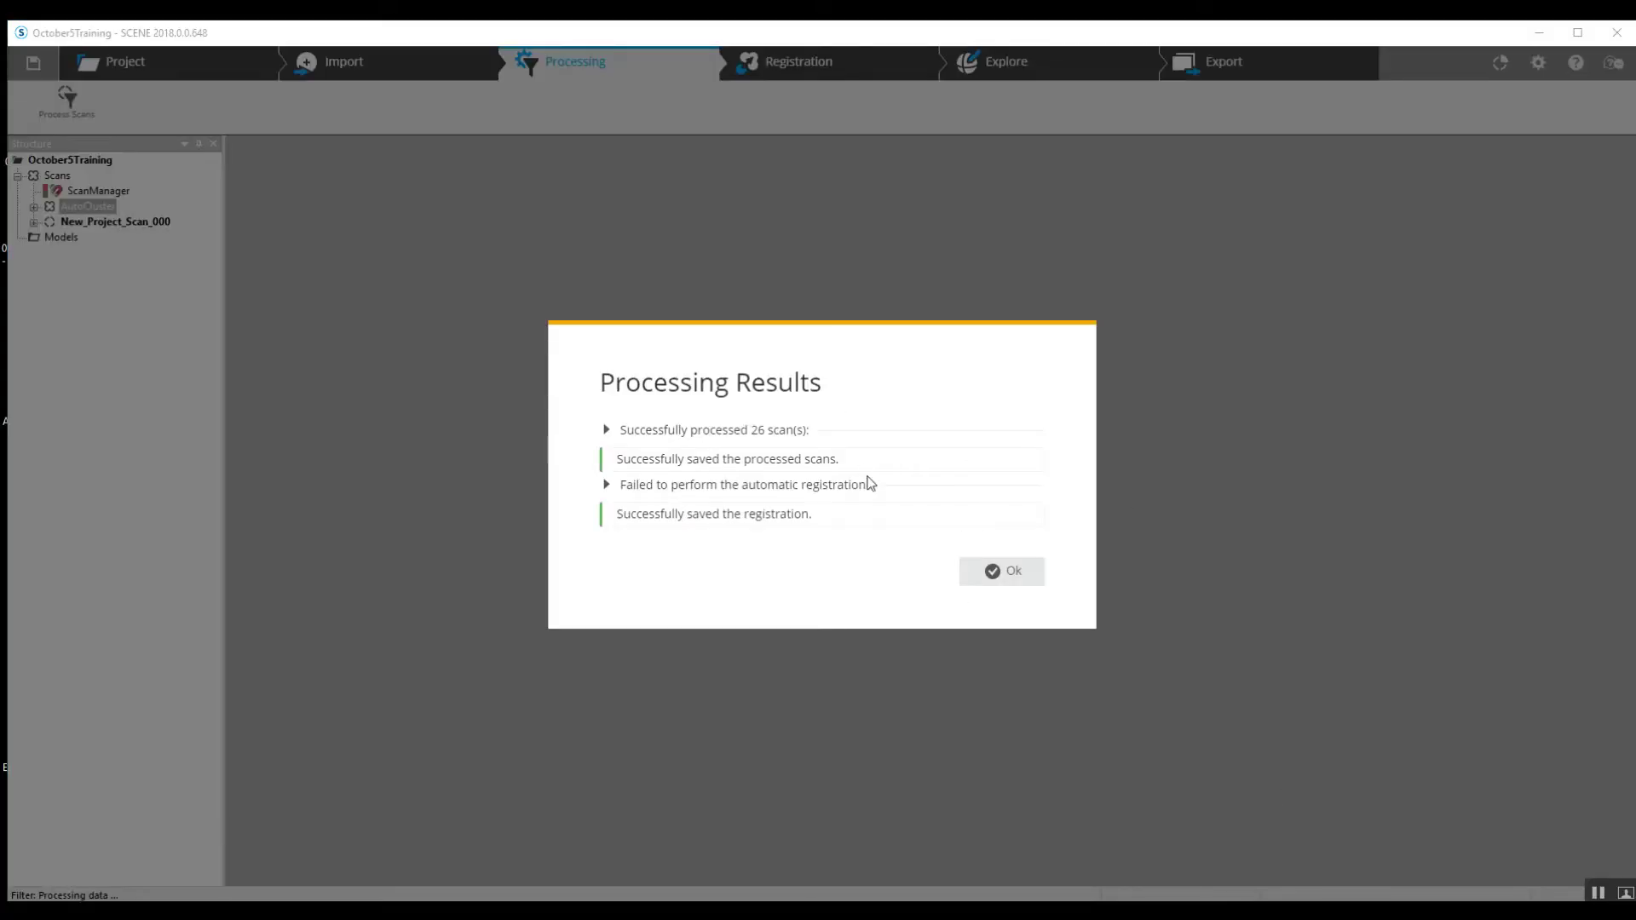
# - Dismiss the processing results summary and briefly expand and collapse AutoCluster
pyautogui.click(1027, 580)
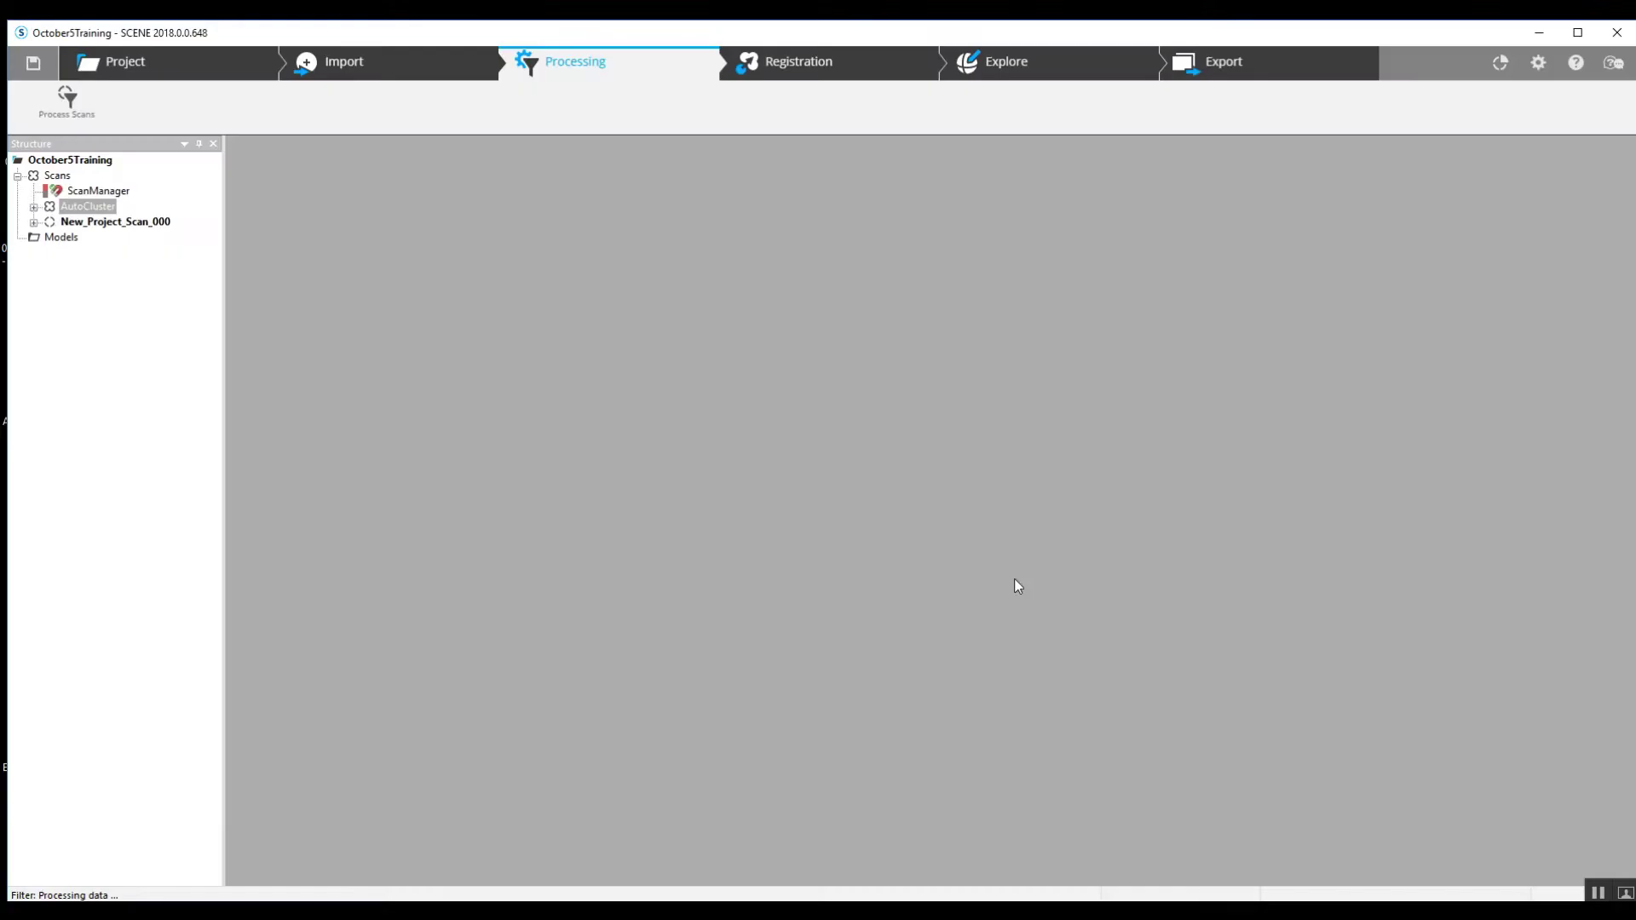
pyautogui.click(33, 207)
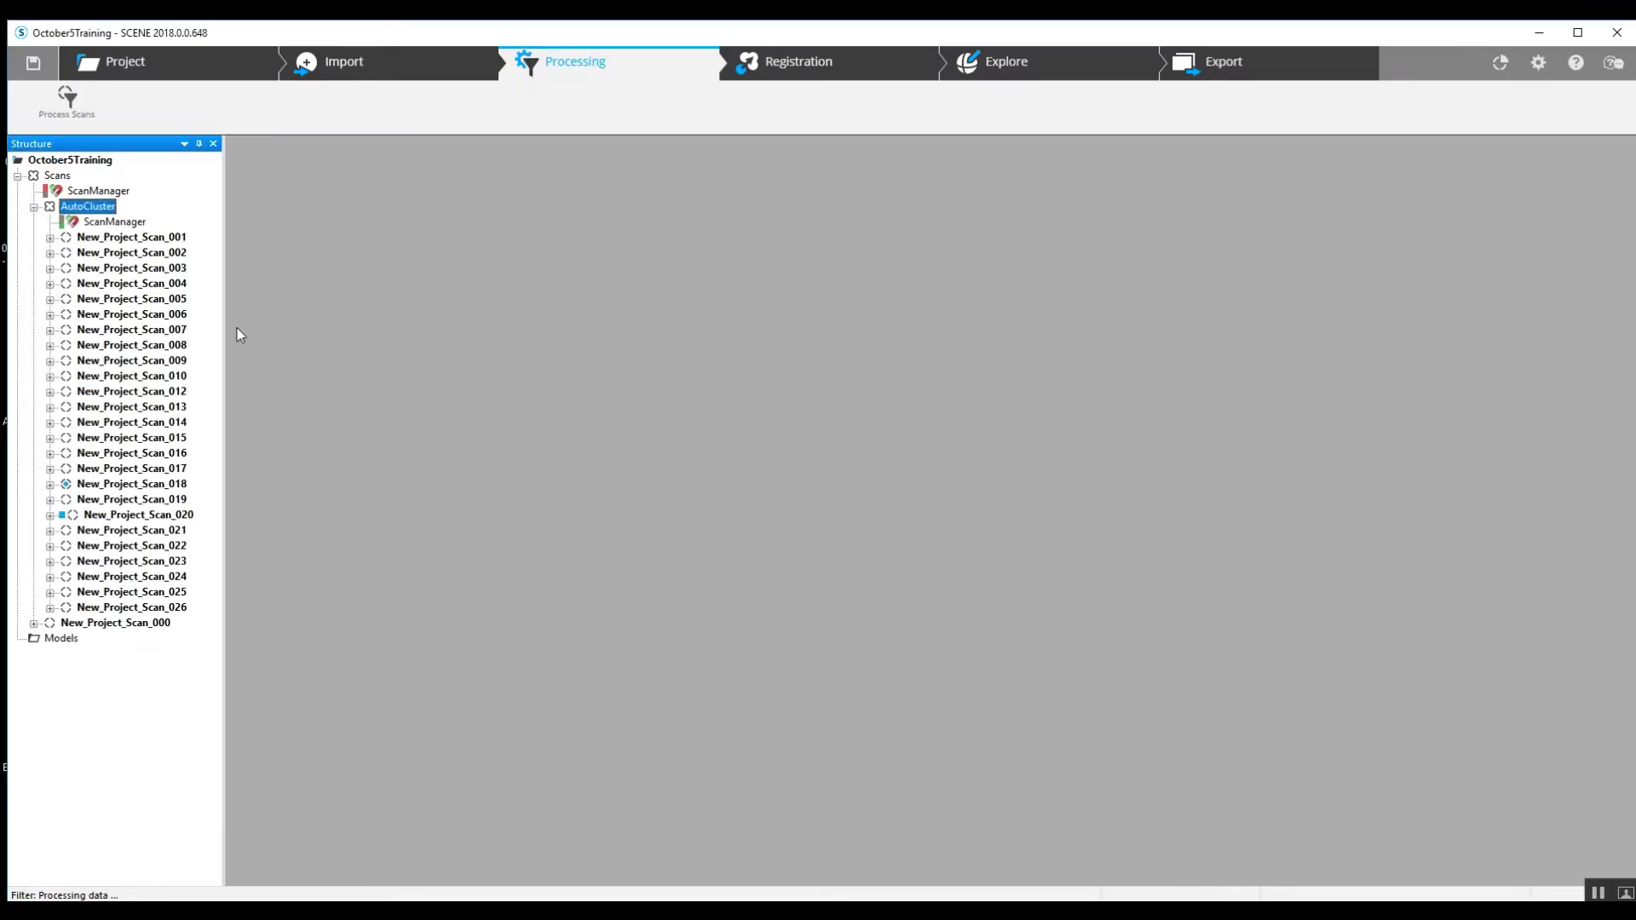
pyautogui.click(34, 207)
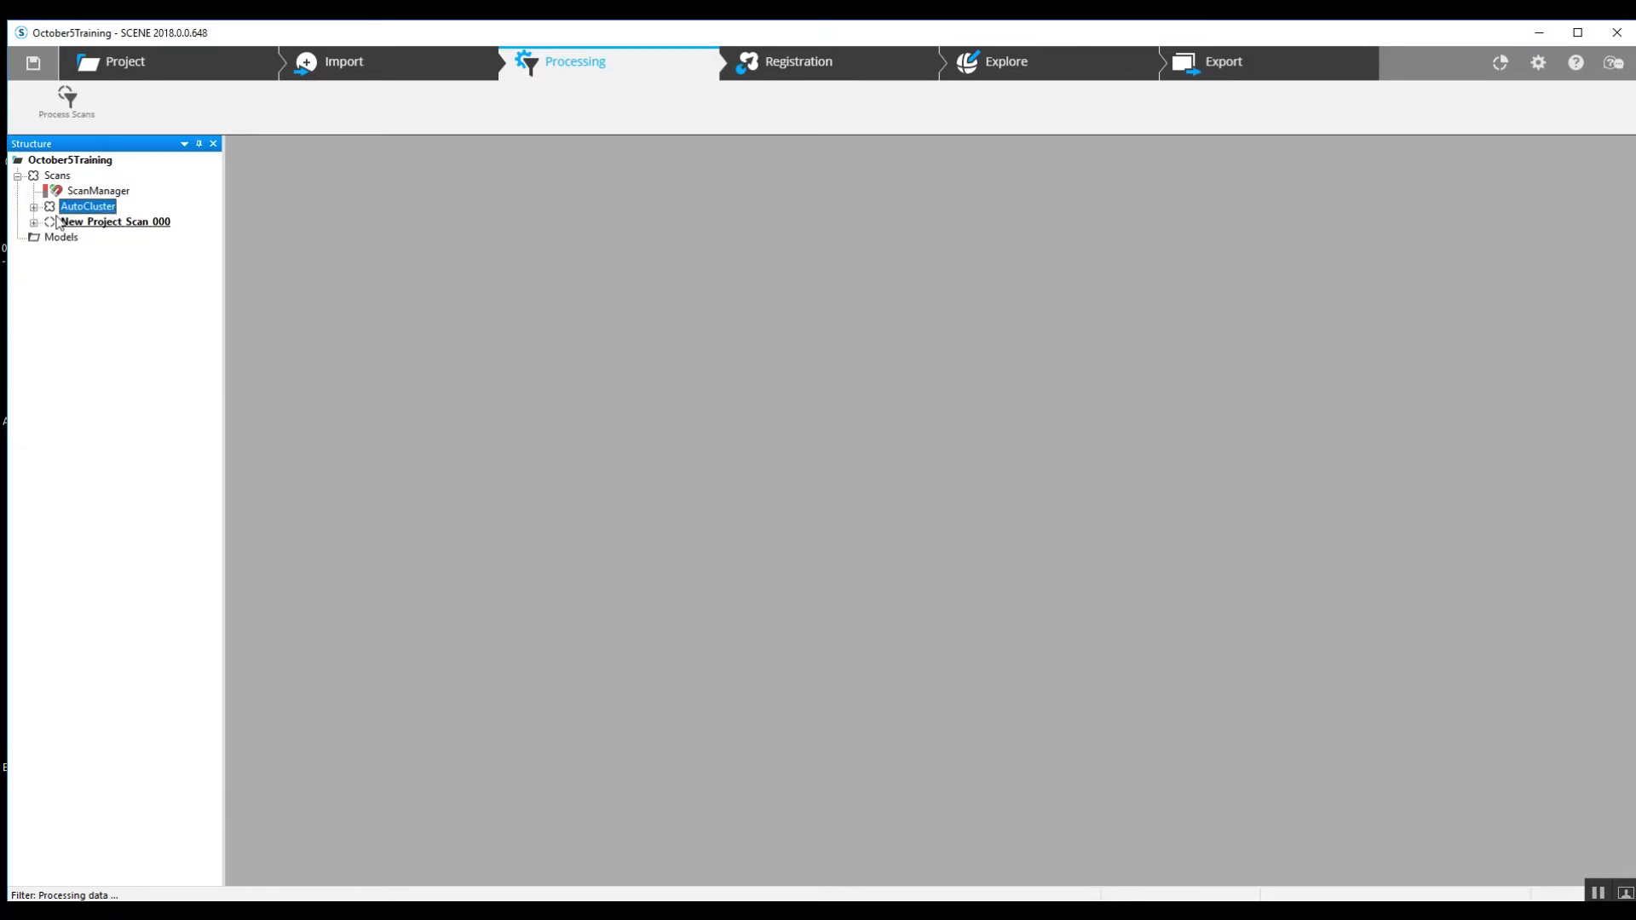
# - View New_Project_Scan_000 in its own scan view, looking toward the power poles and white car, then close it
pyautogui.doubleClick(107, 224)
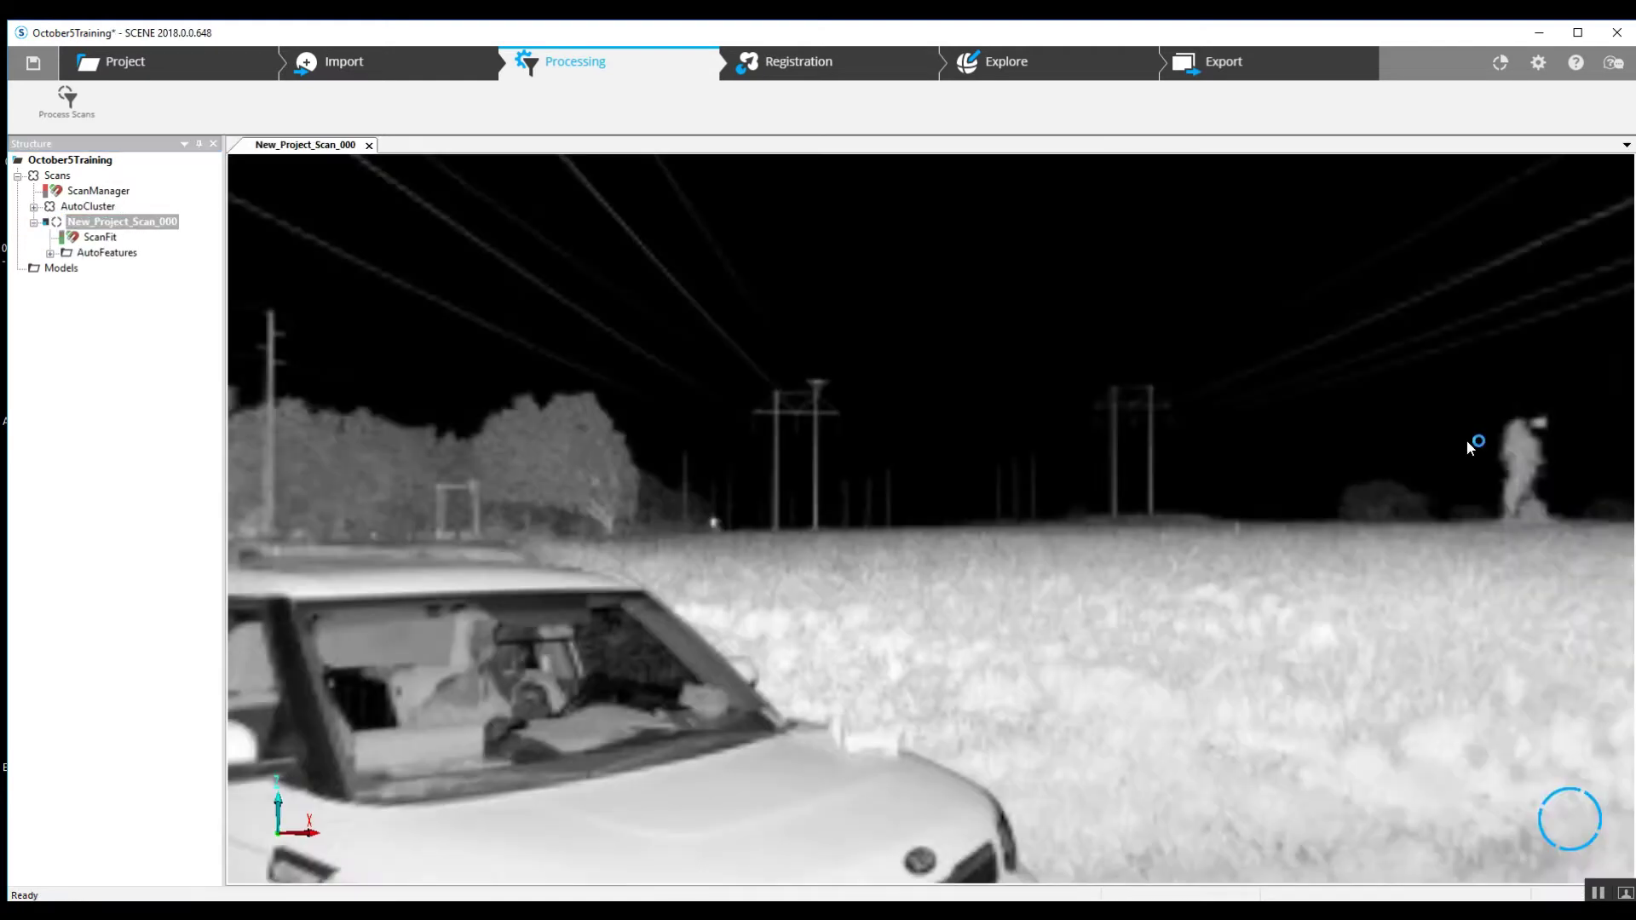
pyautogui.moveTo(1267, 537); pyautogui.dragTo(909, 528)
pyautogui.moveTo(1403, 565); pyautogui.dragTo(1285, 535)
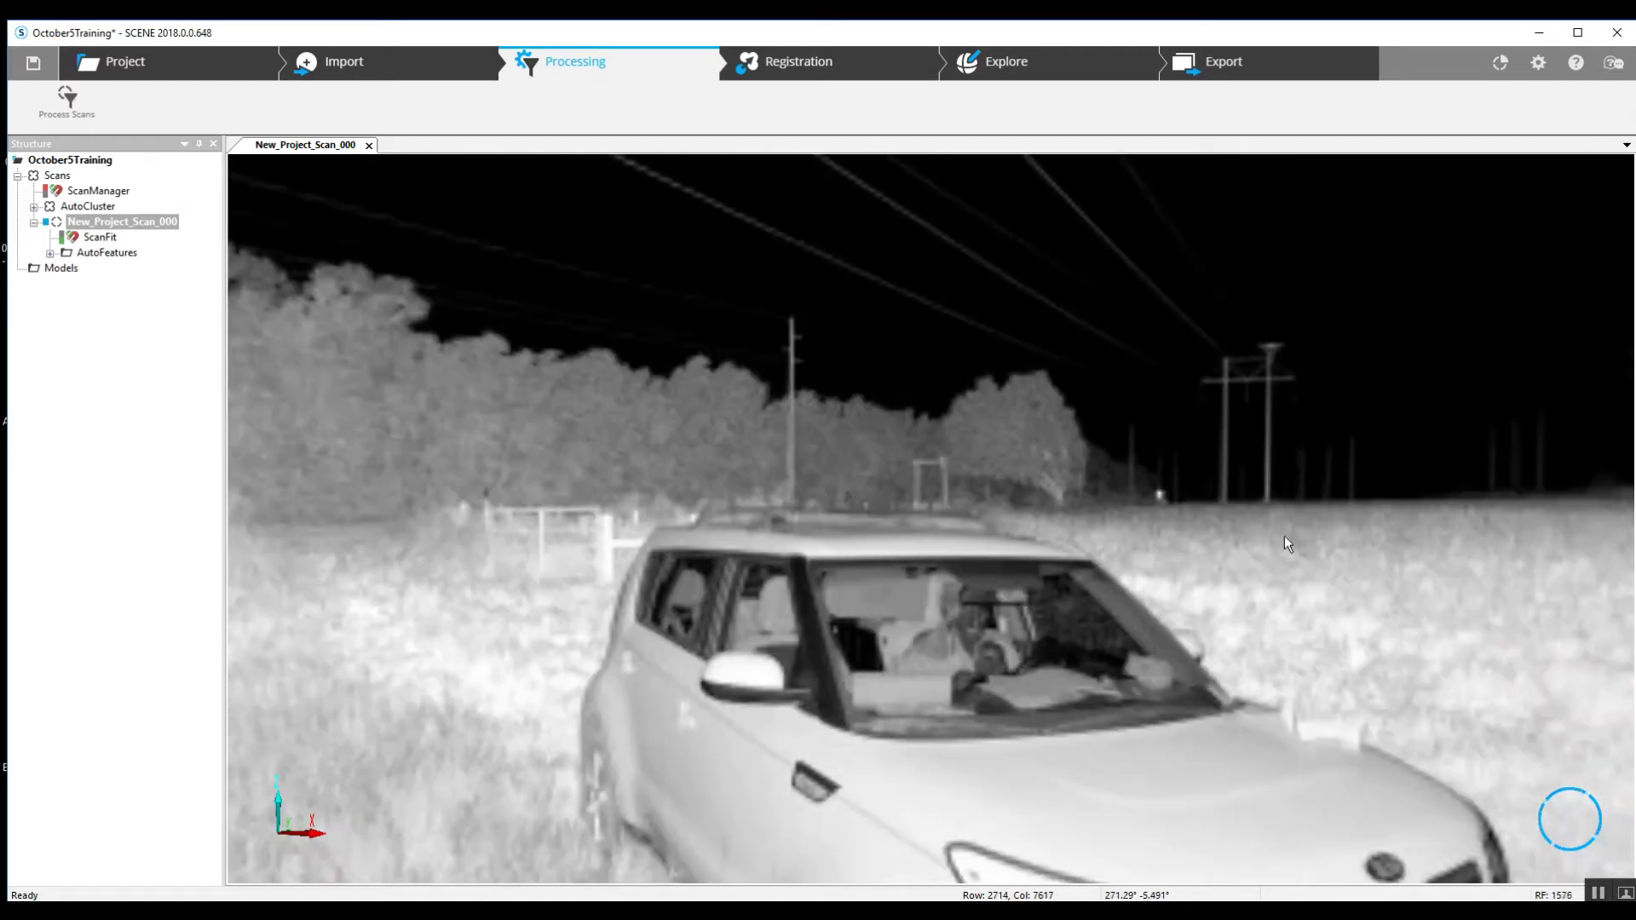
pyautogui.click(369, 145)
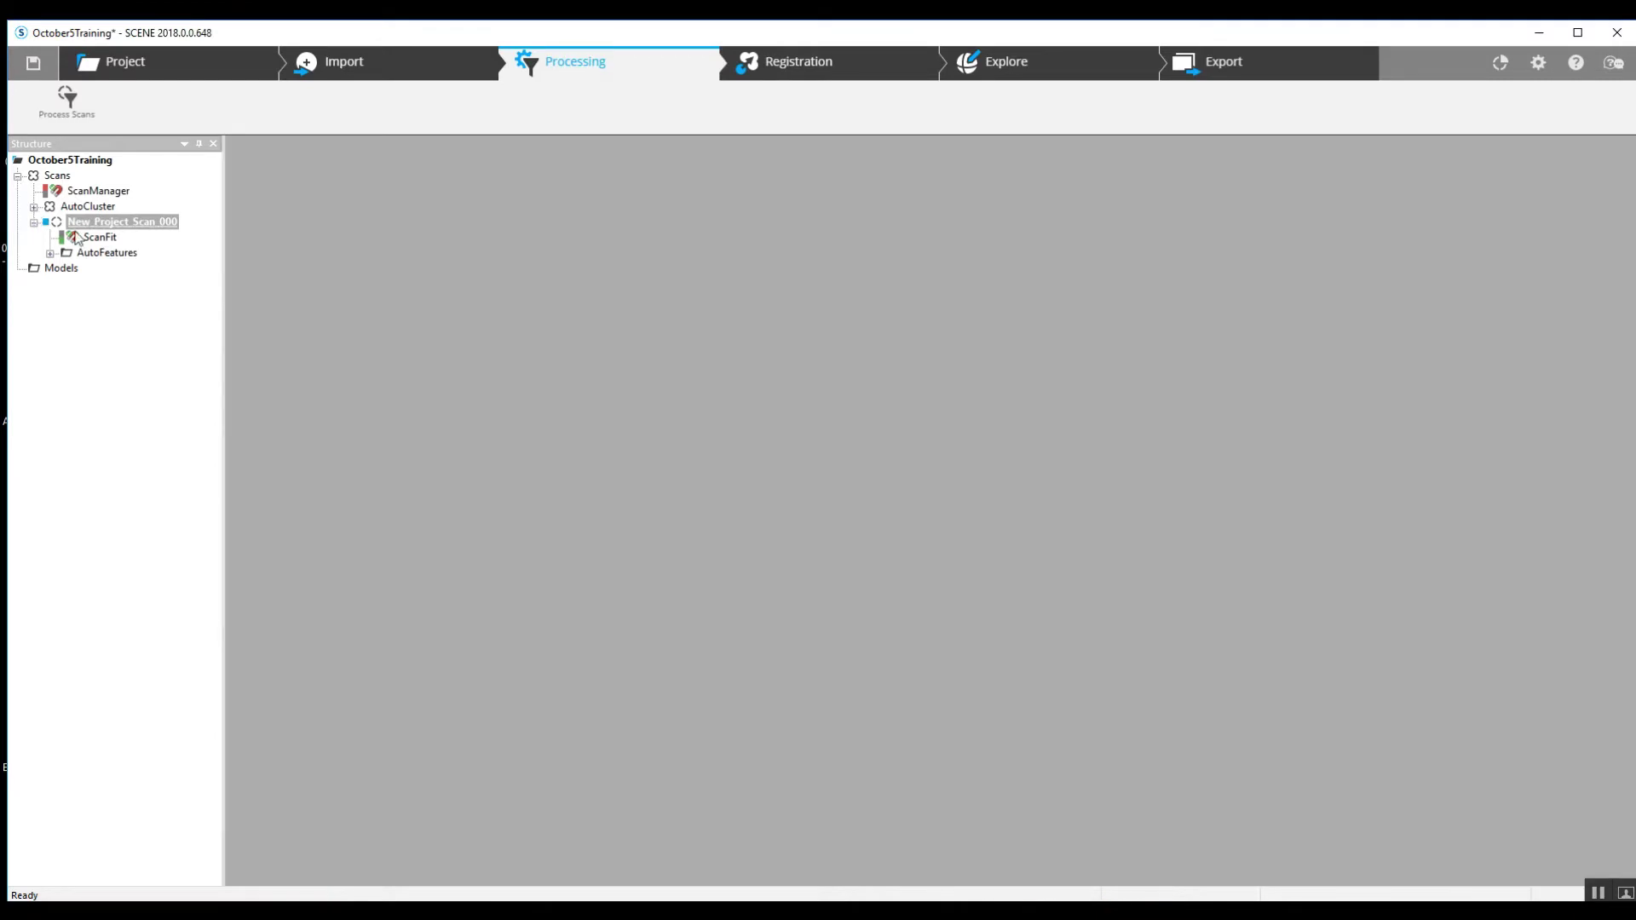
# - Delete New_Project_Scan_000 from the project
pyautogui.rightClick(102, 223)
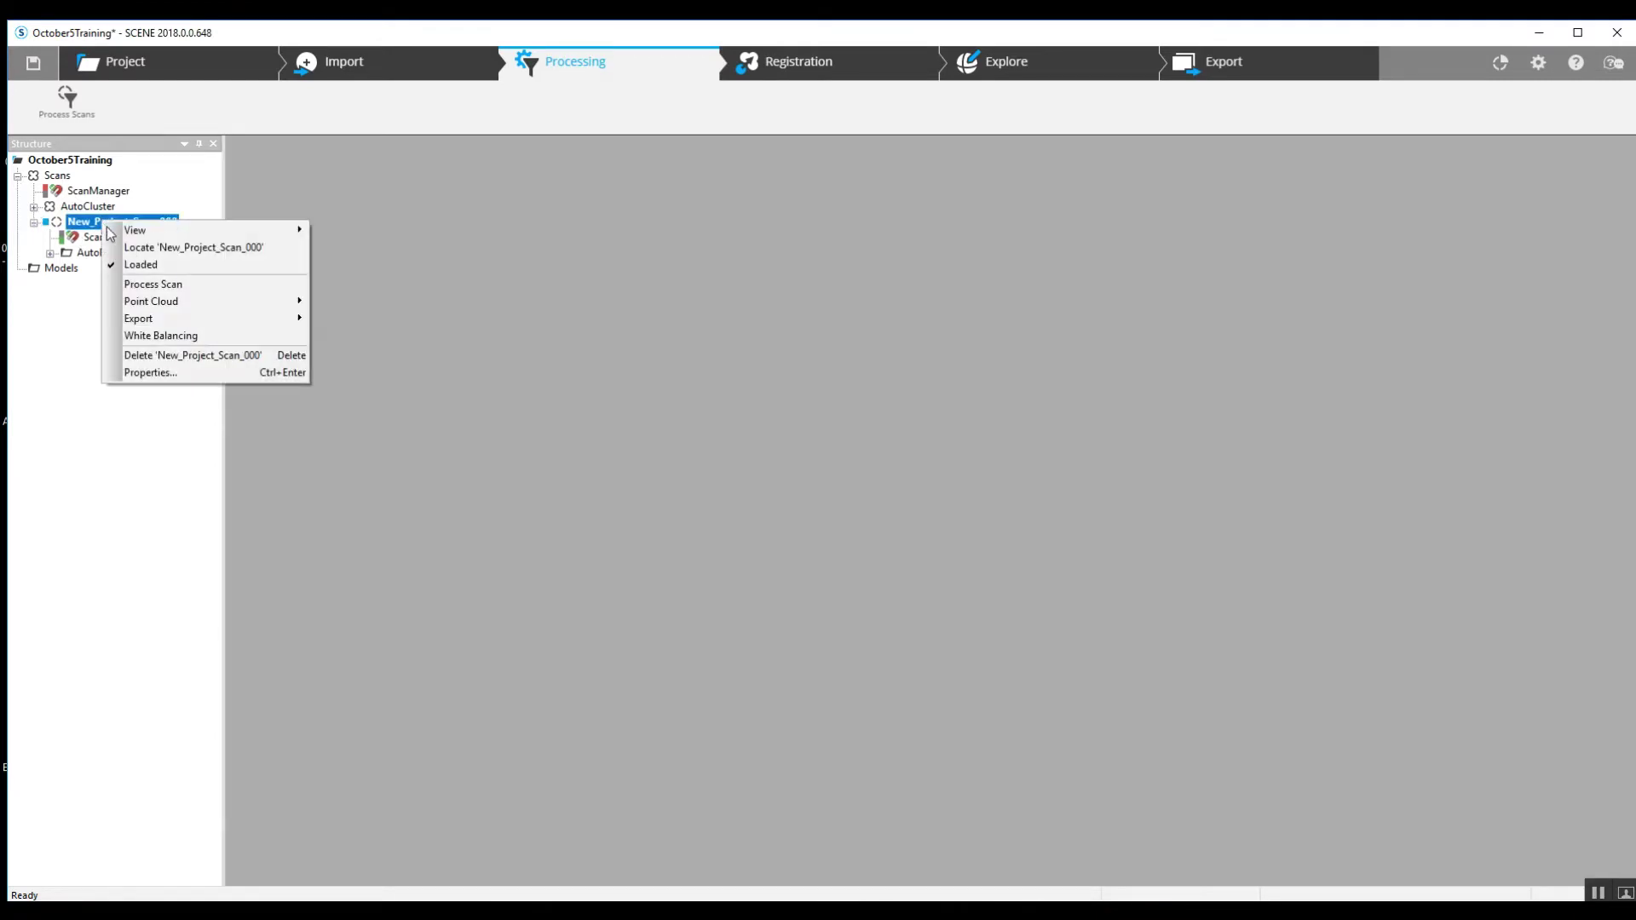
pyautogui.click(146, 353)
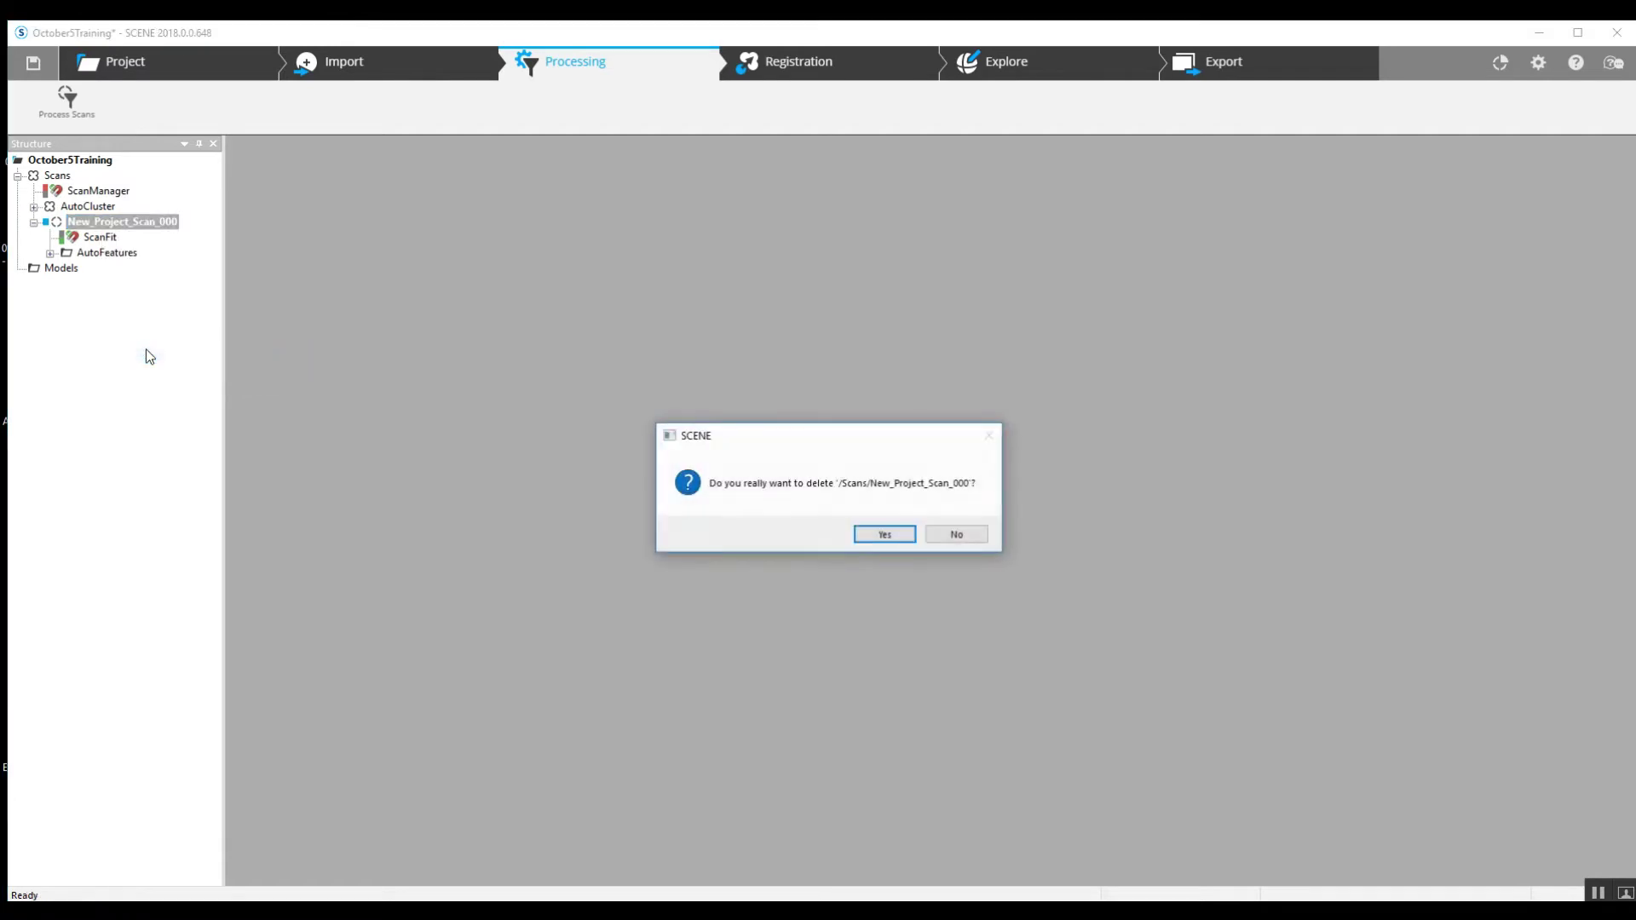
pyautogui.click(883, 534)
# - Lock AutoCluster's ScanManager
pyautogui.click(34, 208)
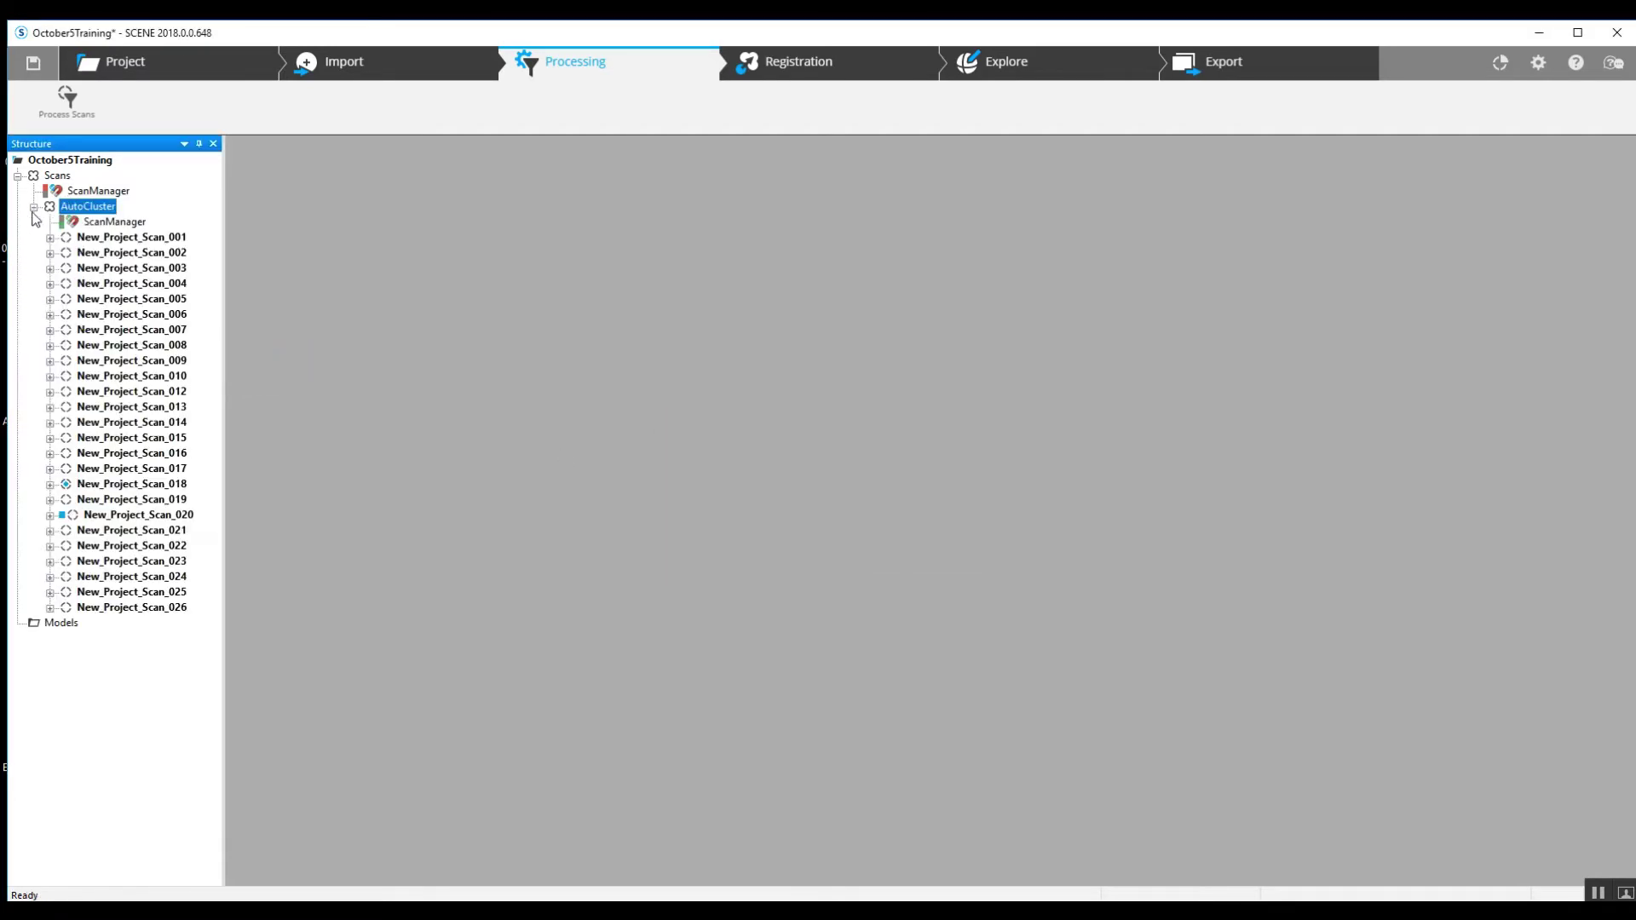
pyautogui.rightClick(102, 222)
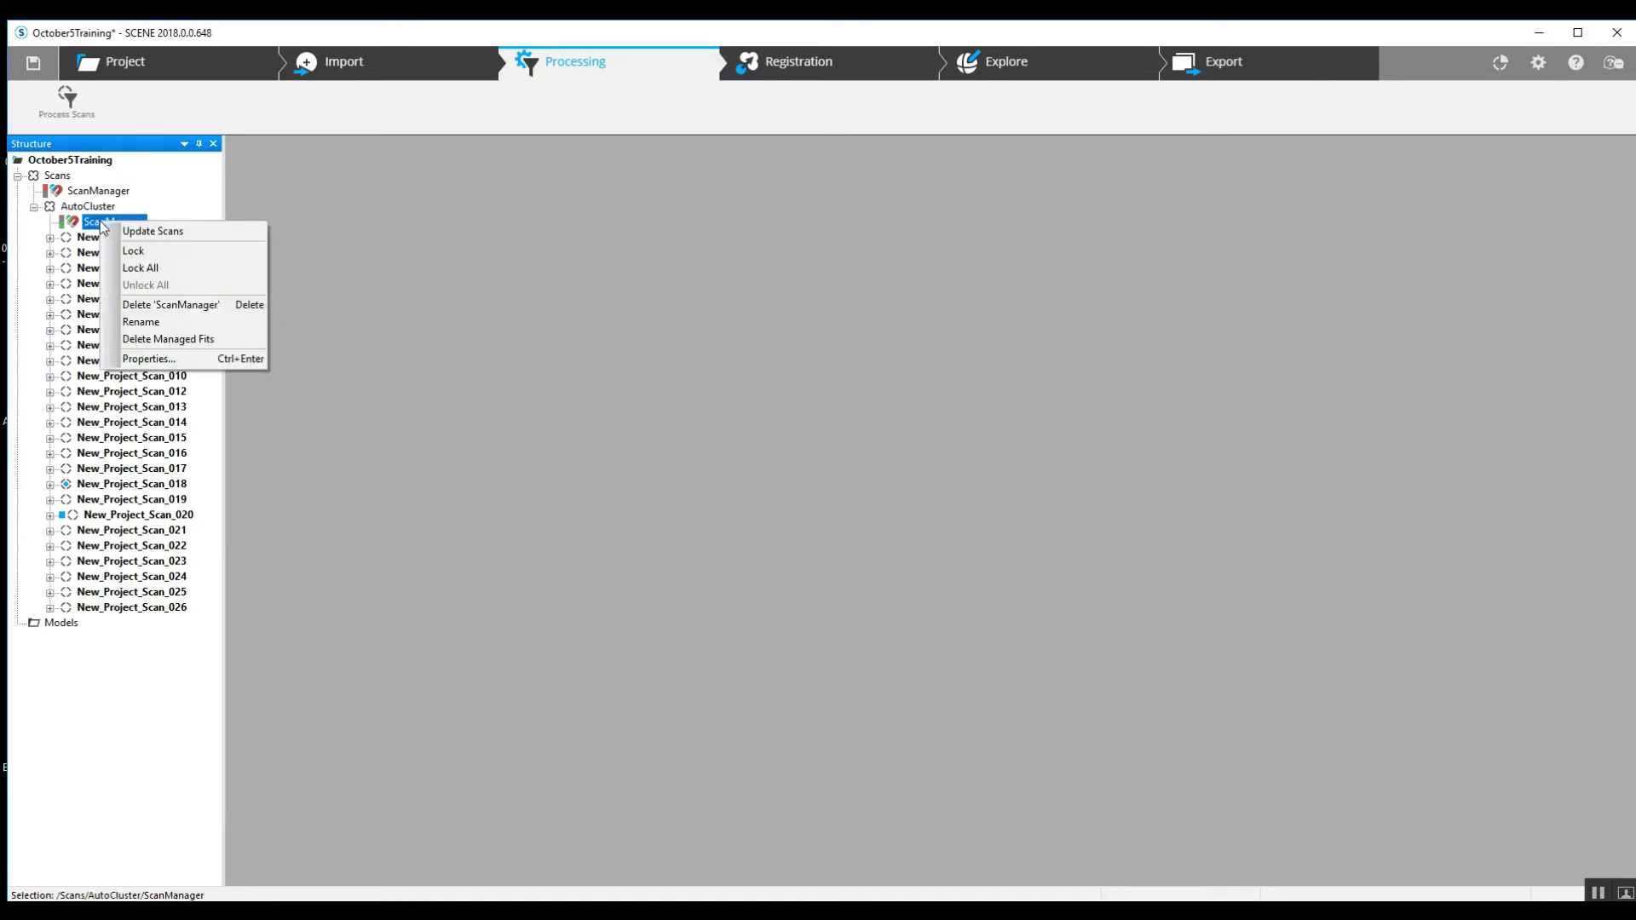
pyautogui.click(130, 251)
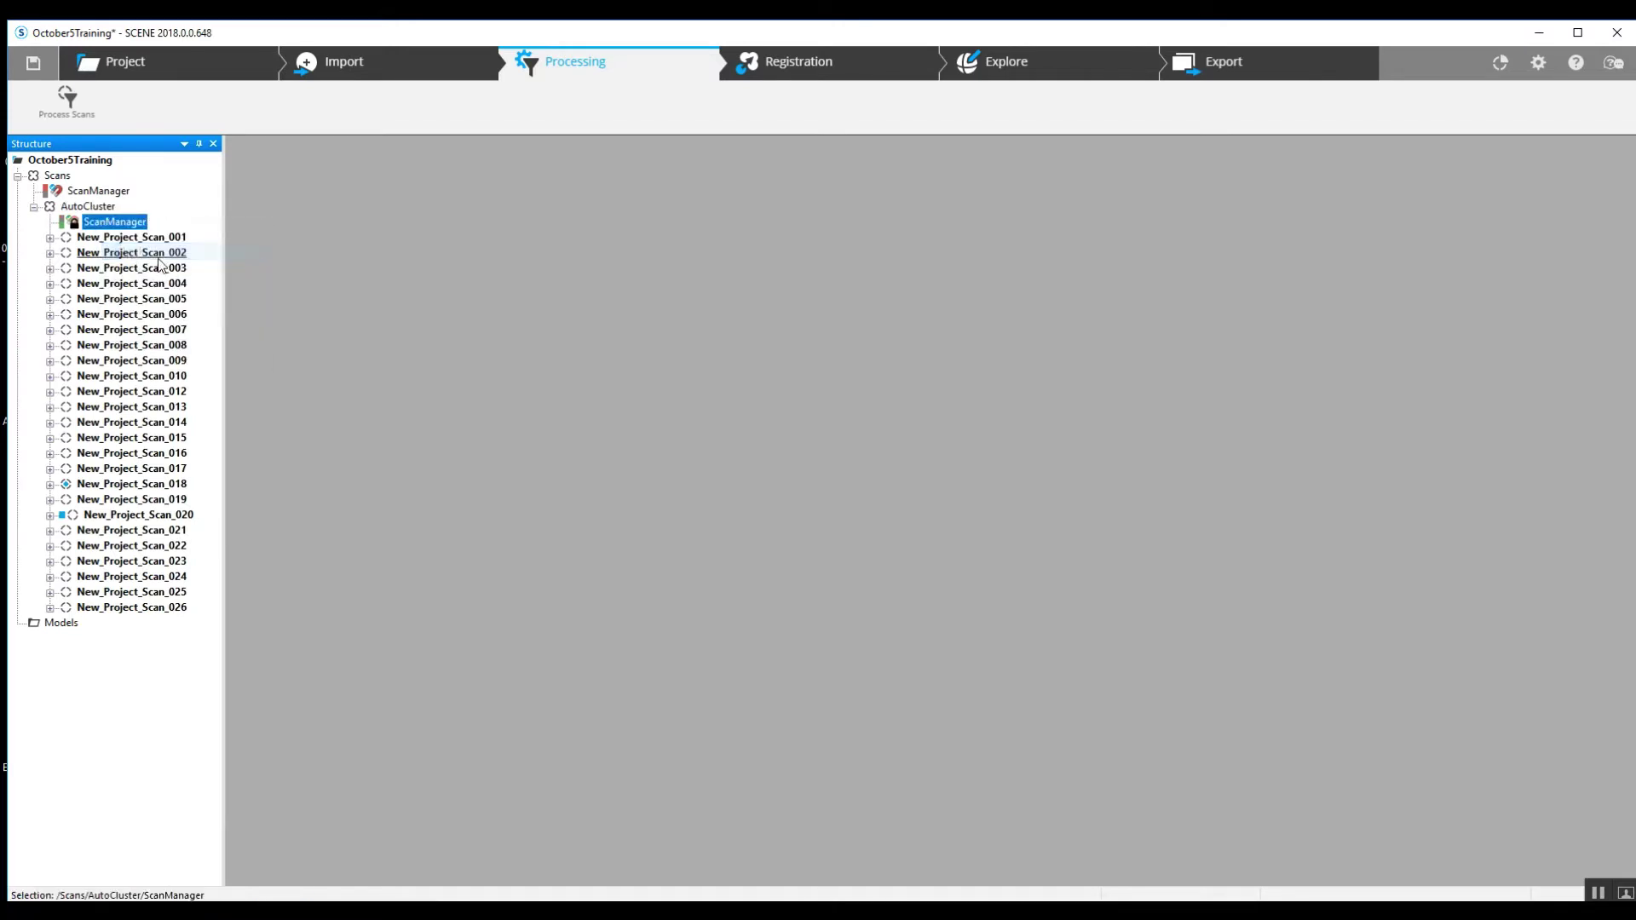
pyautogui.click(34, 208)
# - Run Target Based placement on the top-level ScanManager and review its Target Tensions and Scan Results
pyautogui.click(109, 194)
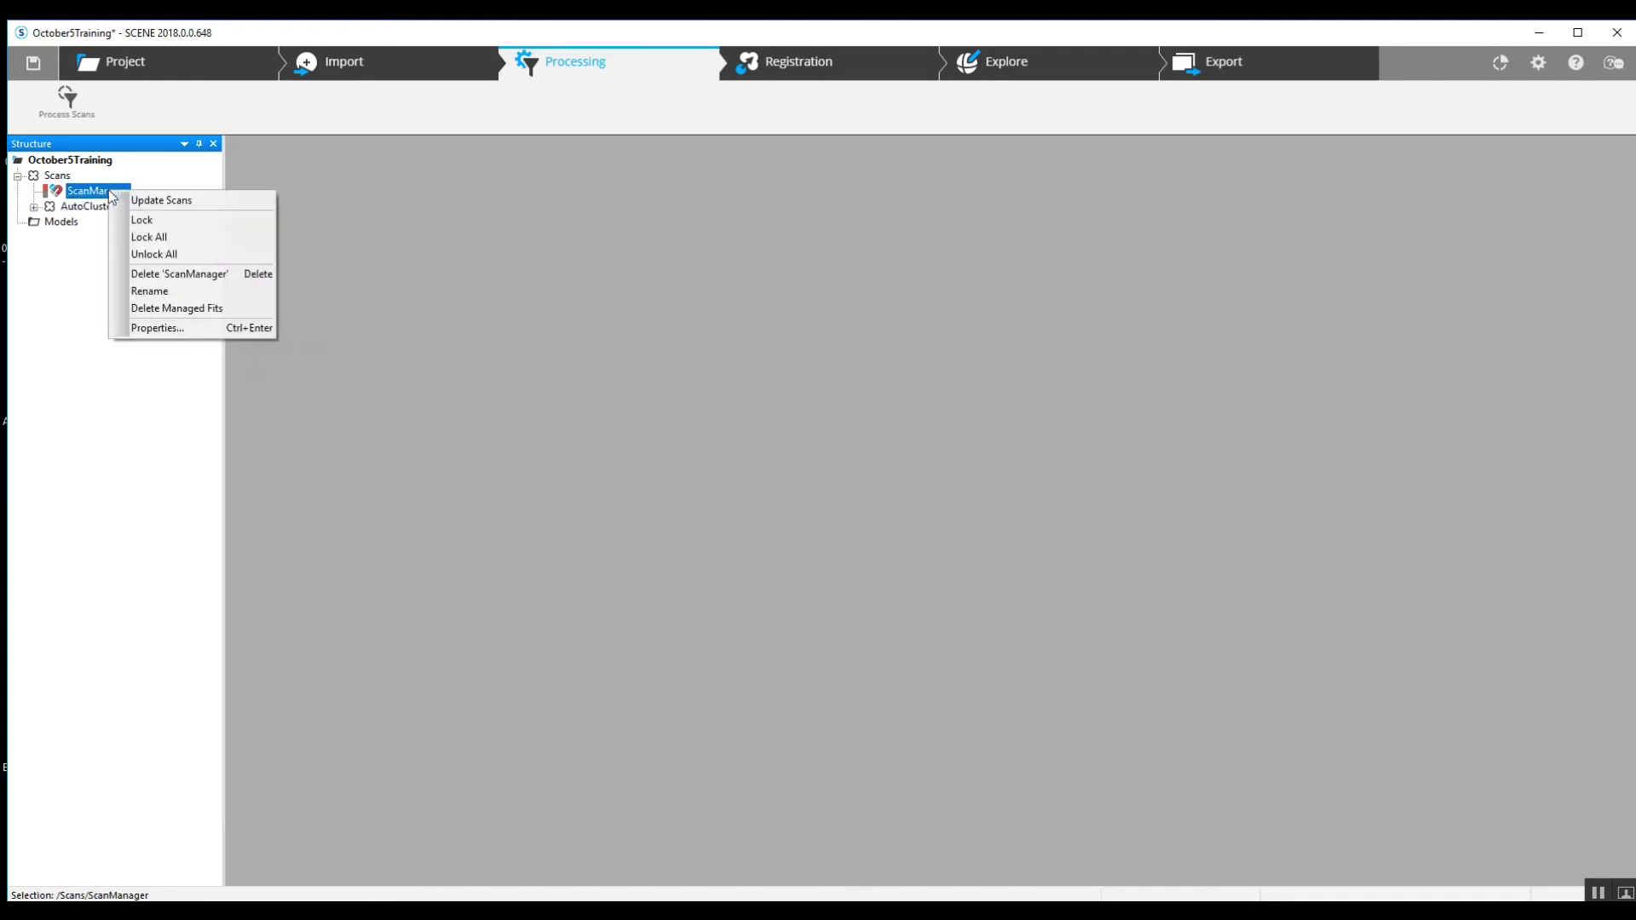
pyautogui.click(134, 201)
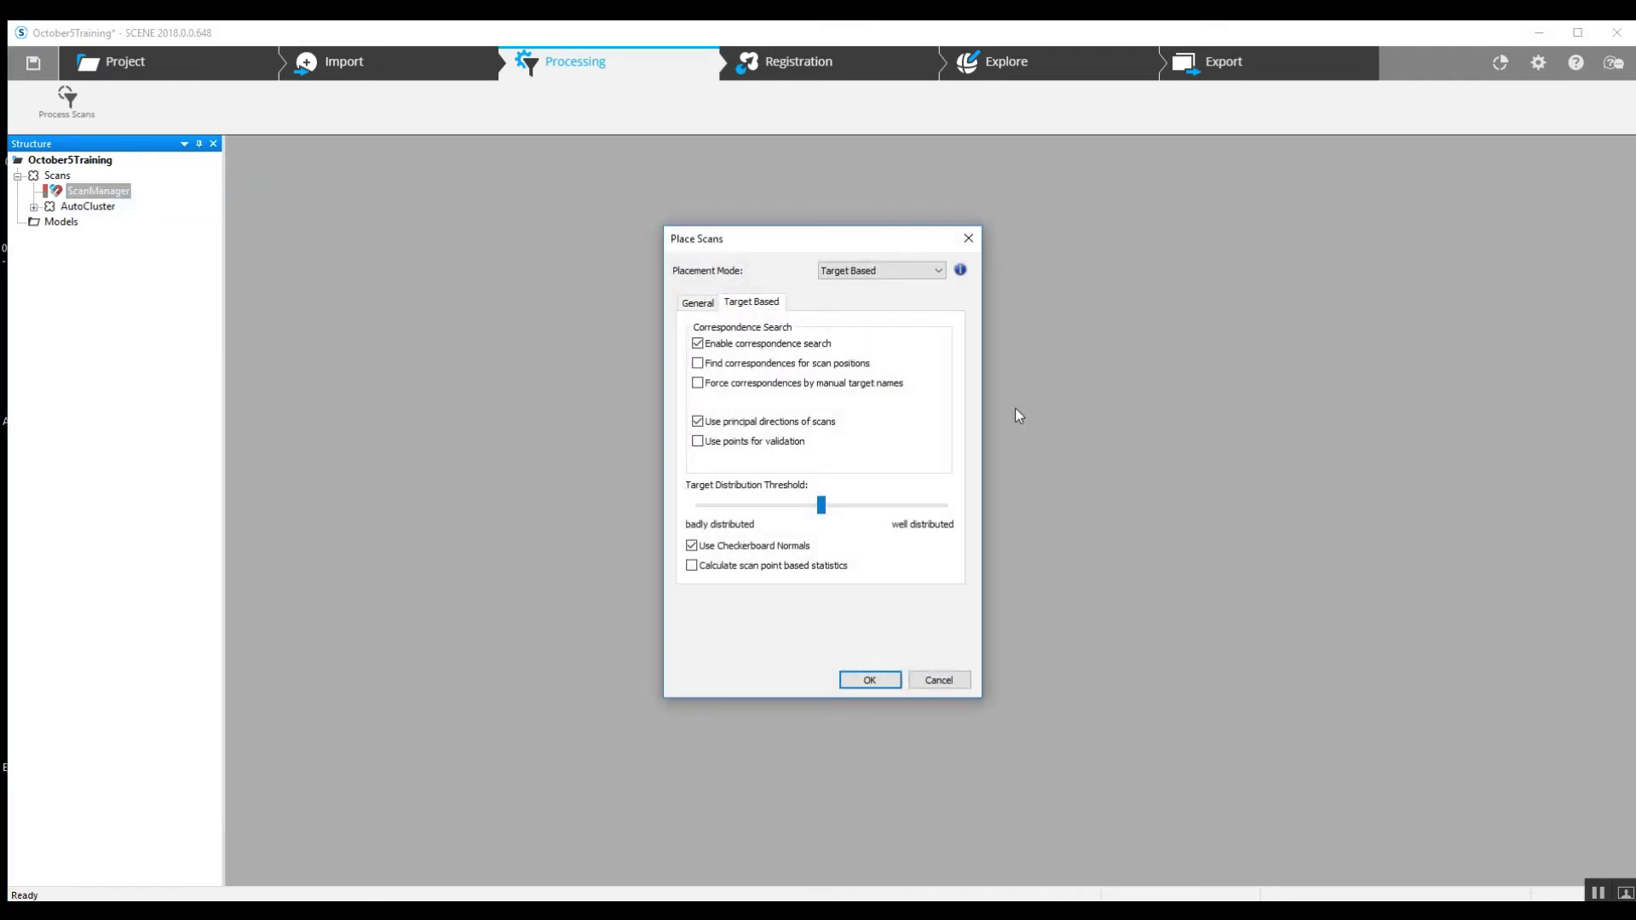
pyautogui.click(868, 679)
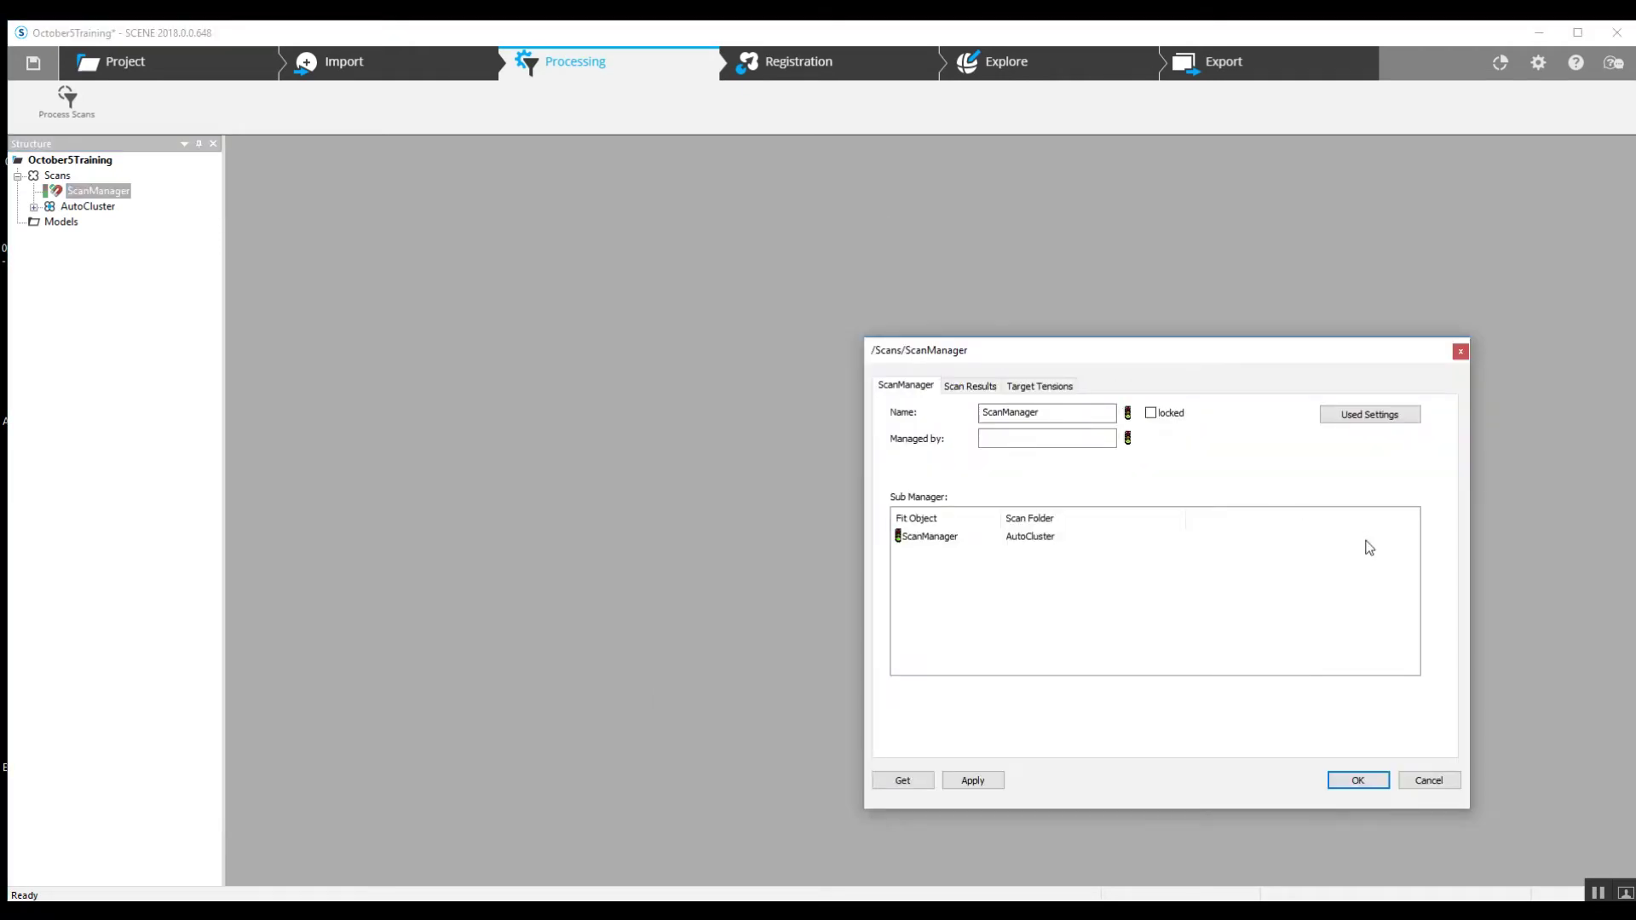
pyautogui.click(1044, 388)
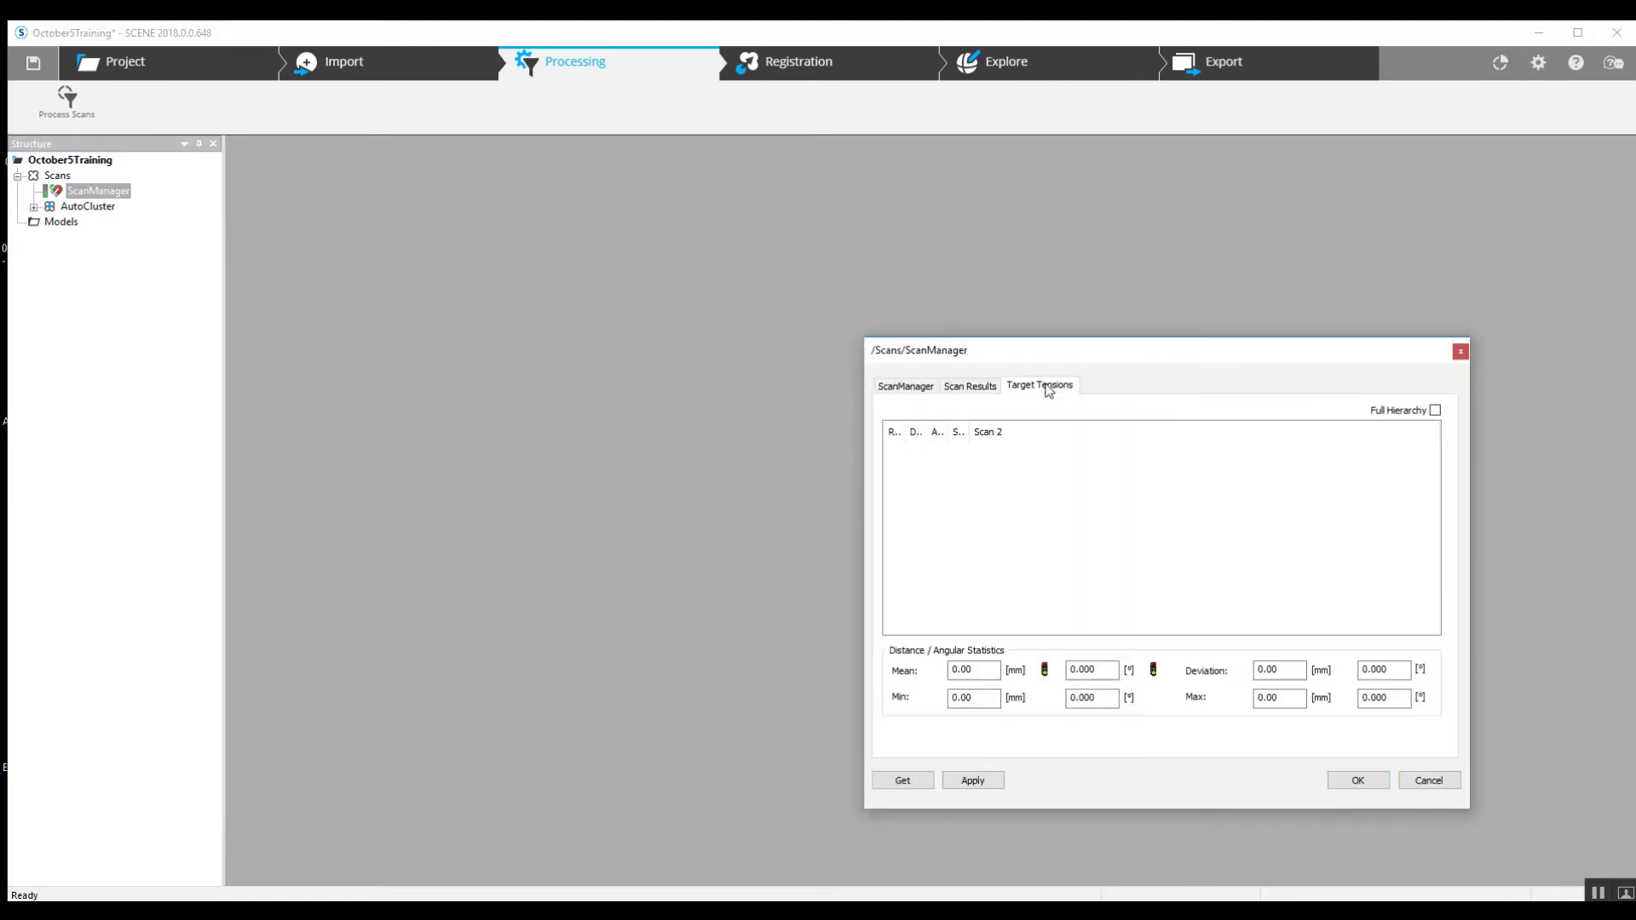
pyautogui.click(968, 386)
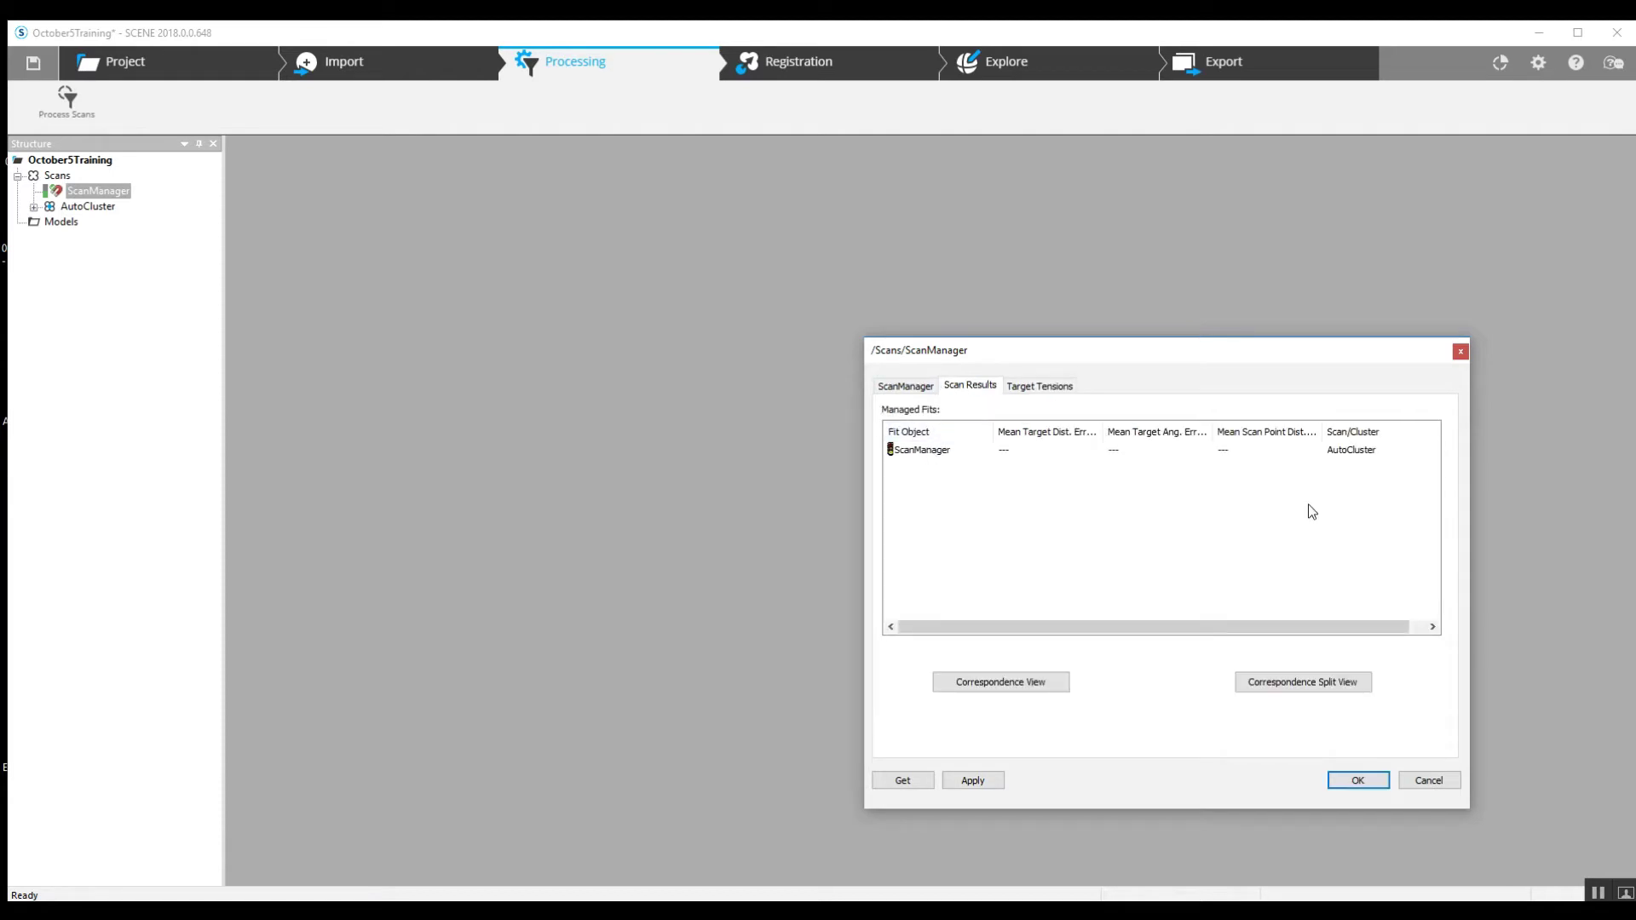
pyautogui.click(1460, 351)
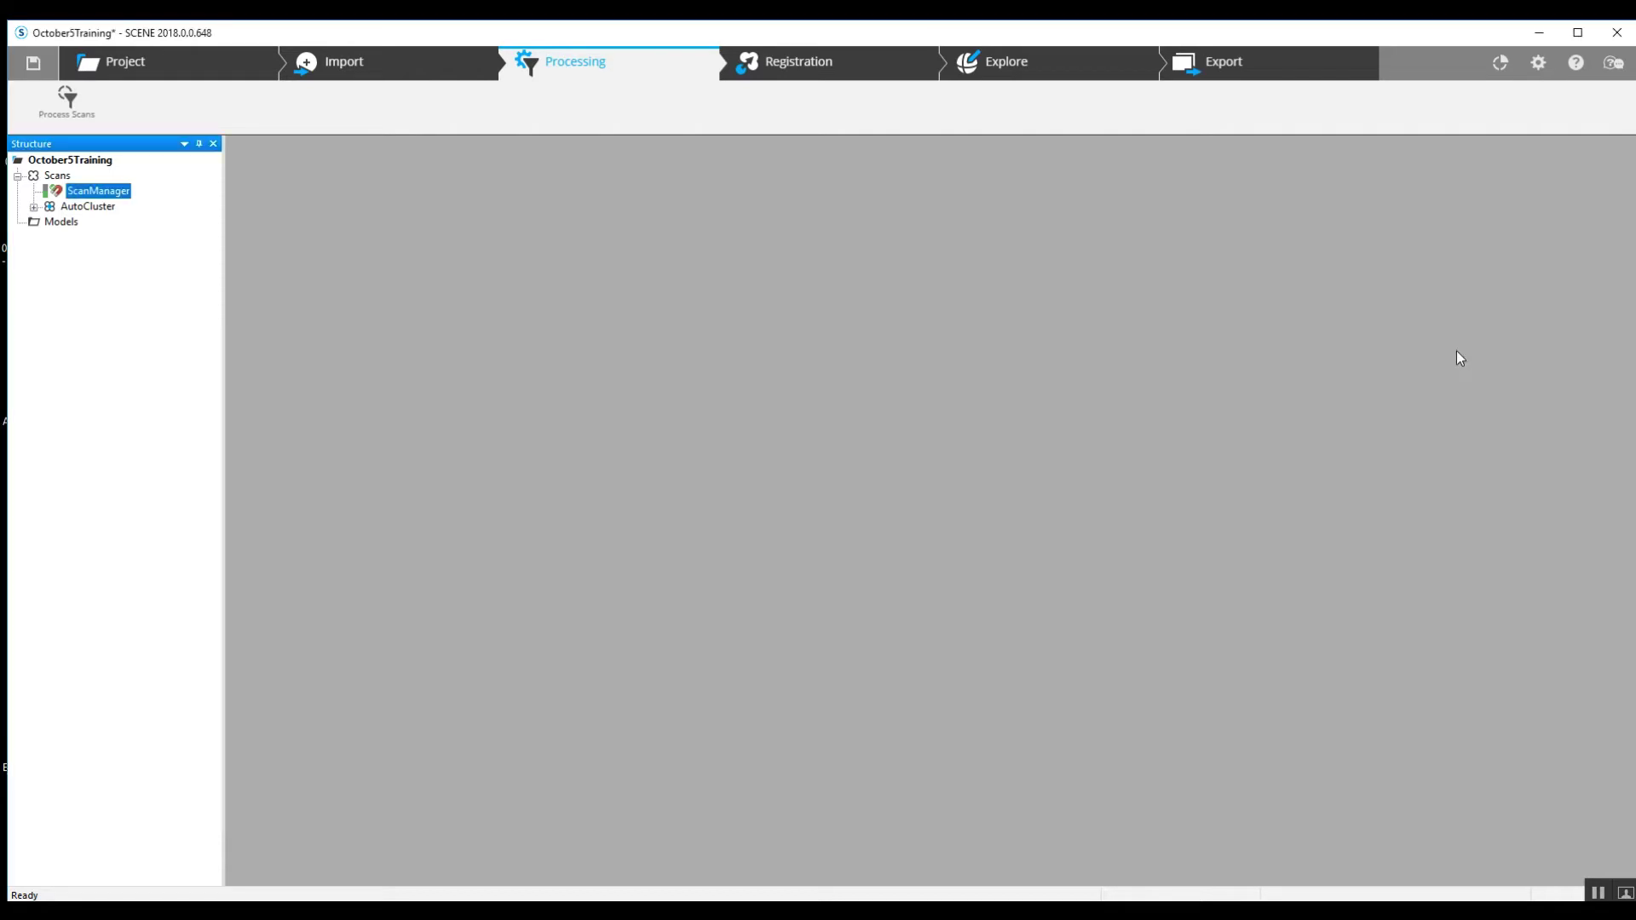
# - Review the AutoCluster ScanManager's target tensions and per-scan mean target errors in its properties
pyautogui.click(34, 207)
pyautogui.rightClick(114, 222)
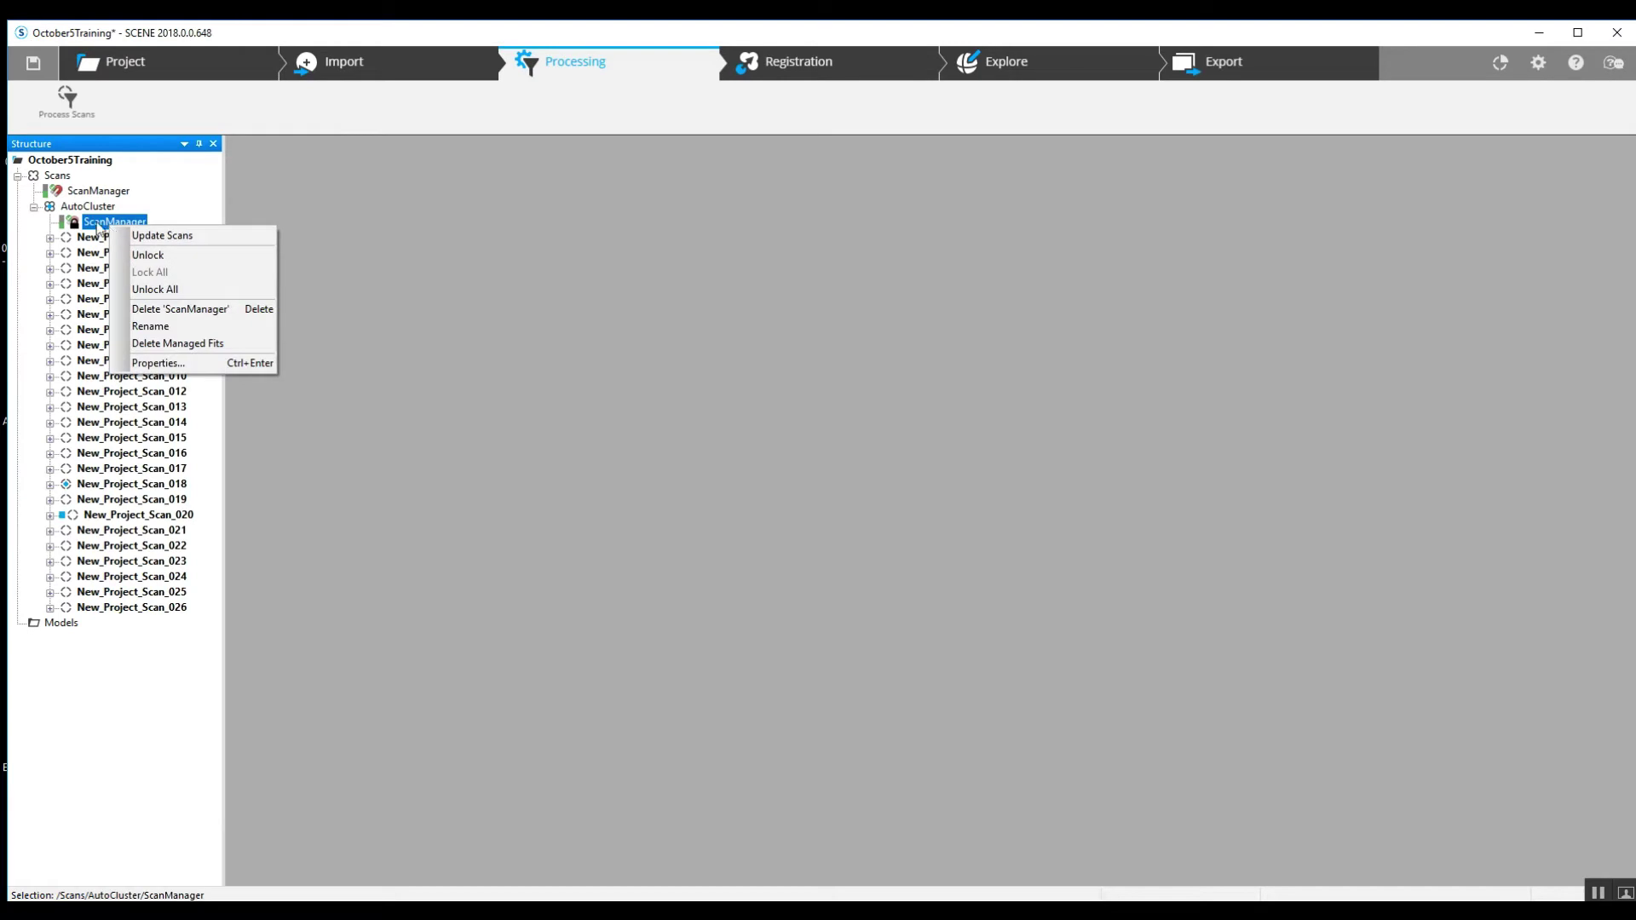
pyautogui.hotkey('ctrl', 'Return')
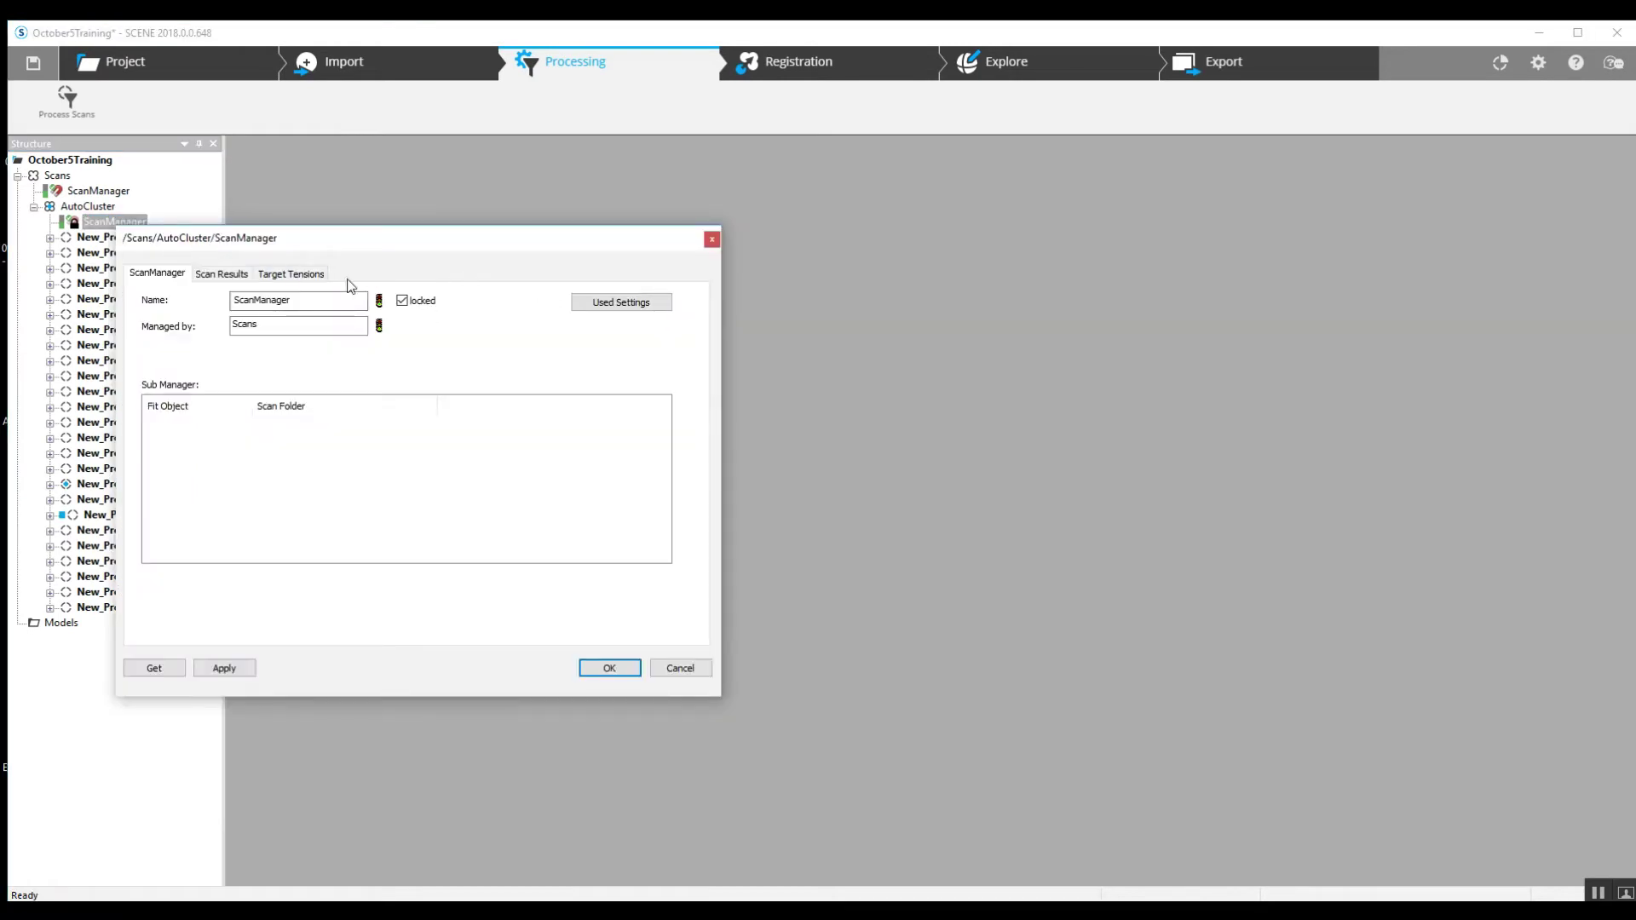
pyautogui.click(279, 279)
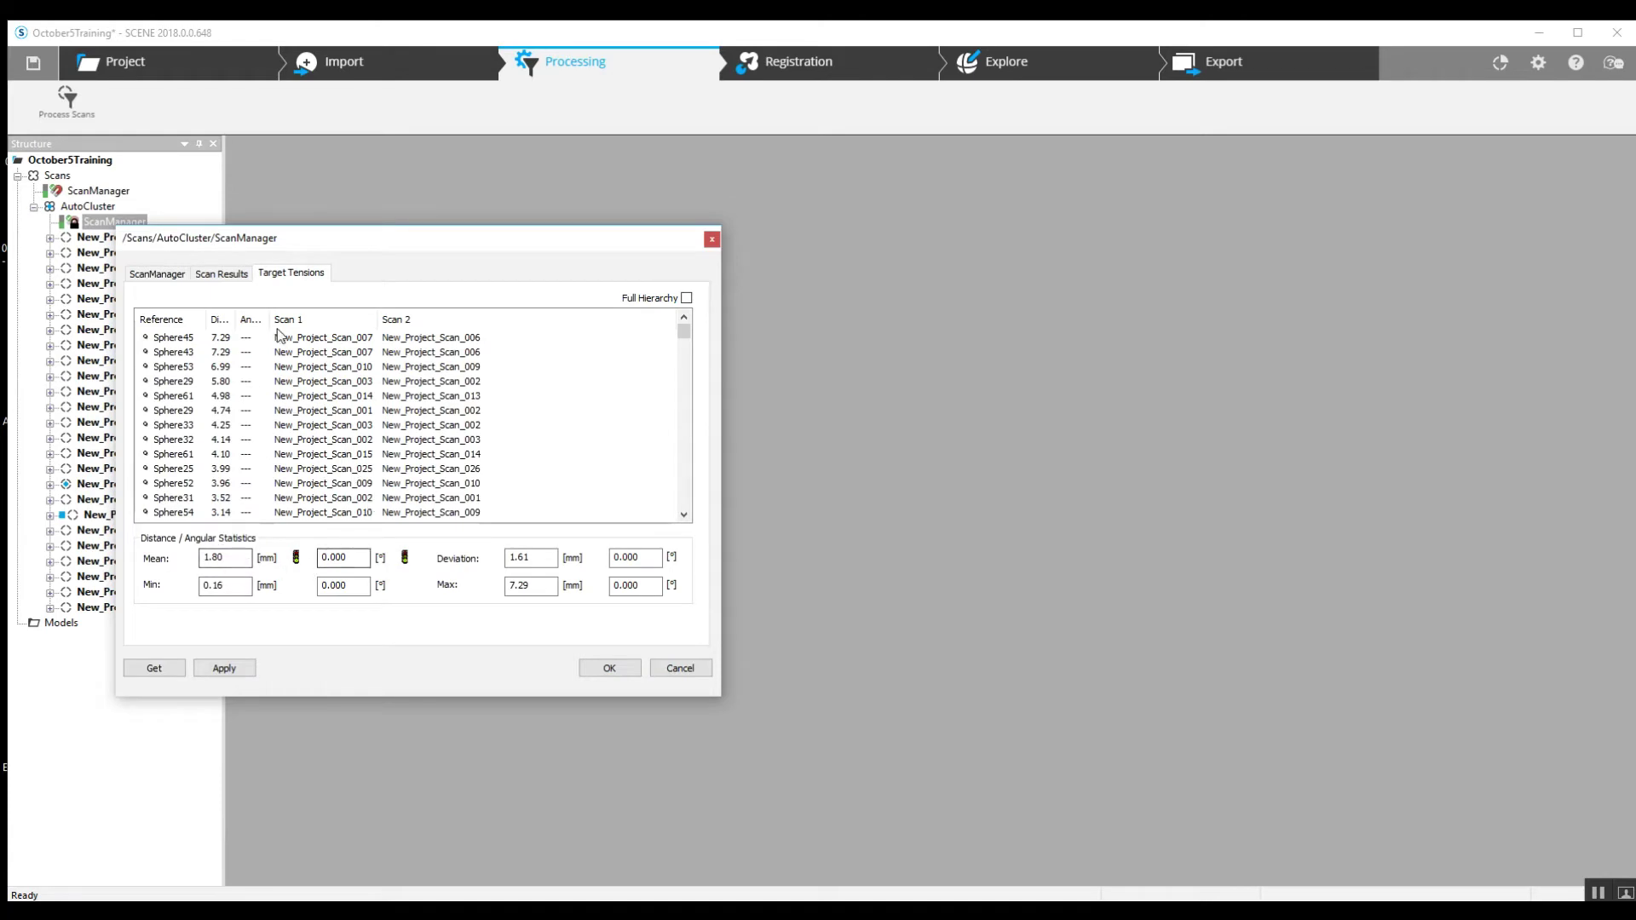
pyautogui.click(224, 275)
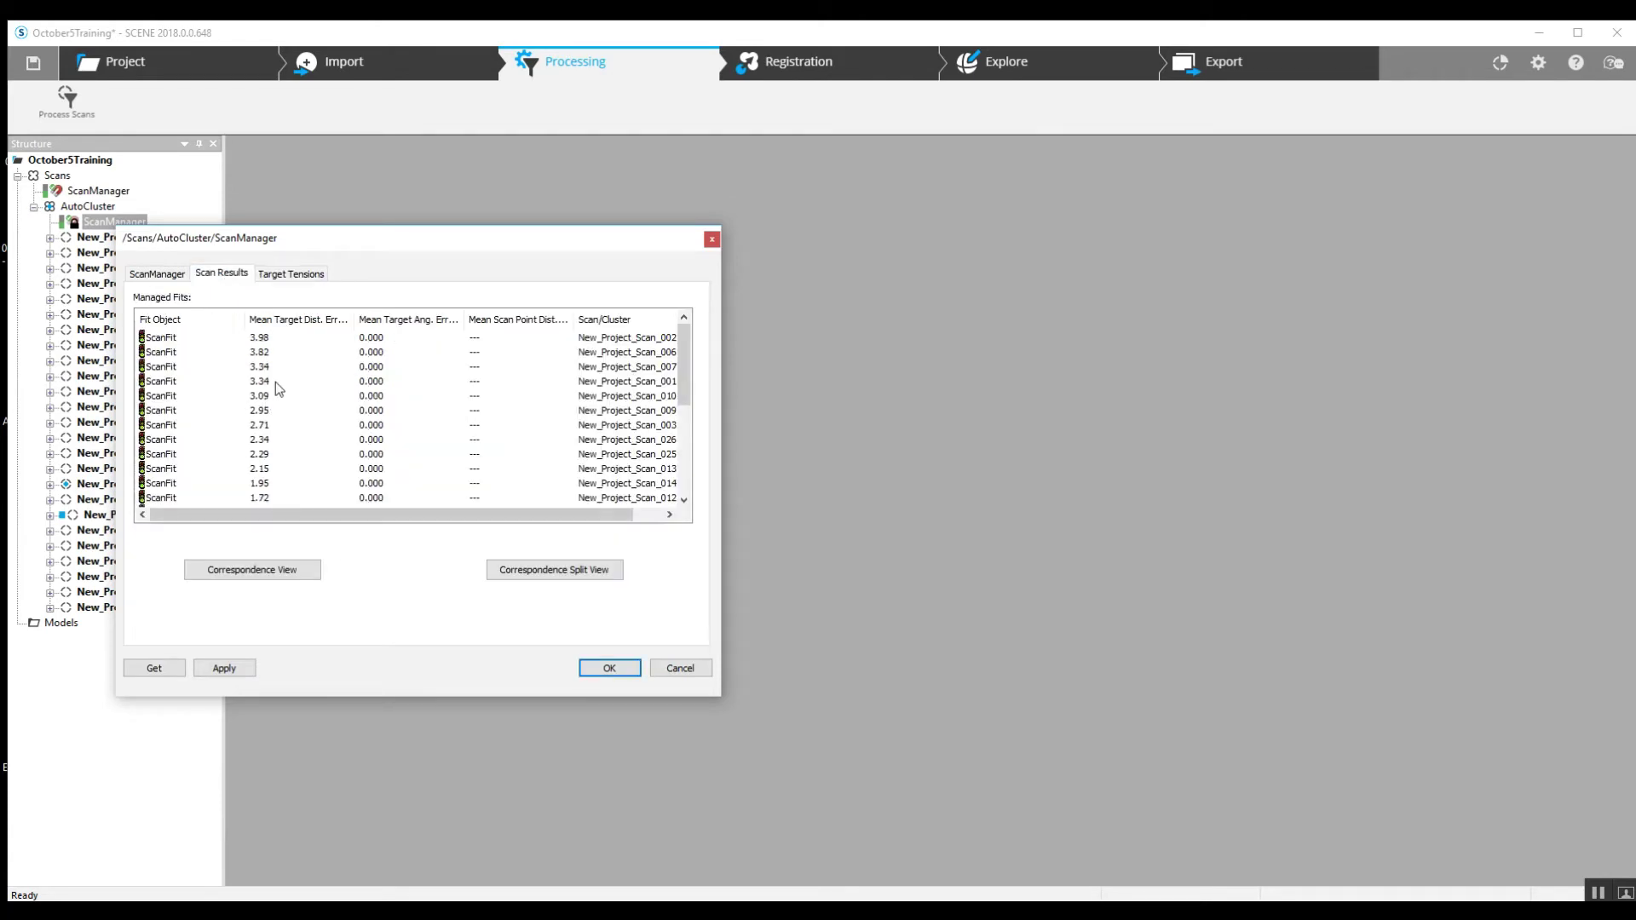
pyautogui.scroll(-5, 300, 356)
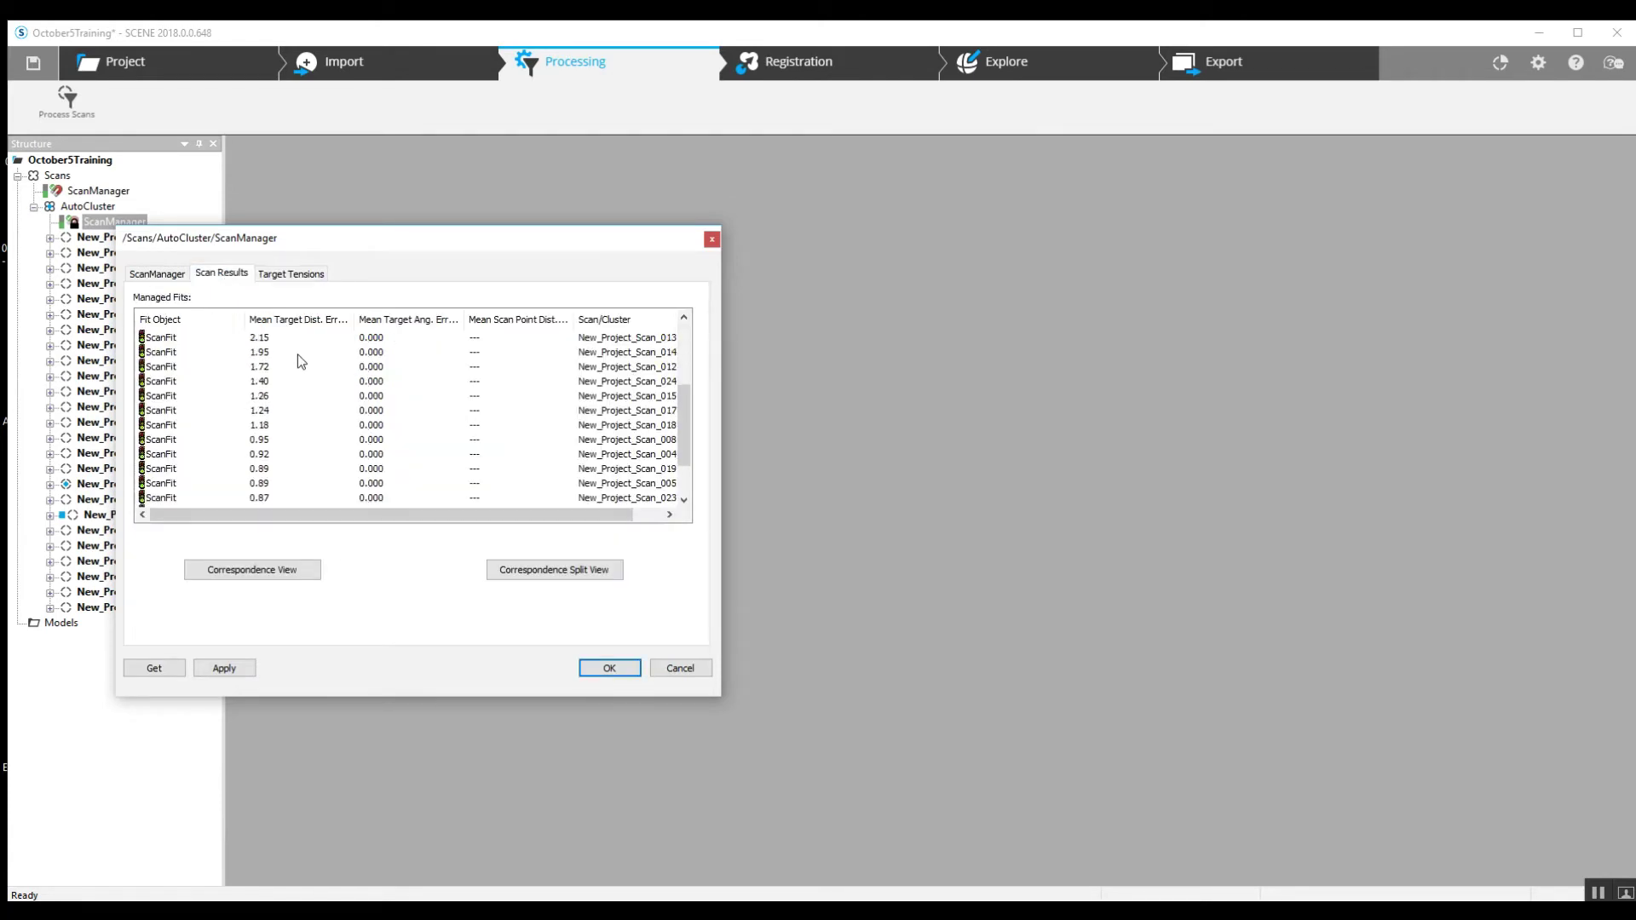
pyautogui.scroll(5, 298, 355)
pyautogui.click(158, 273)
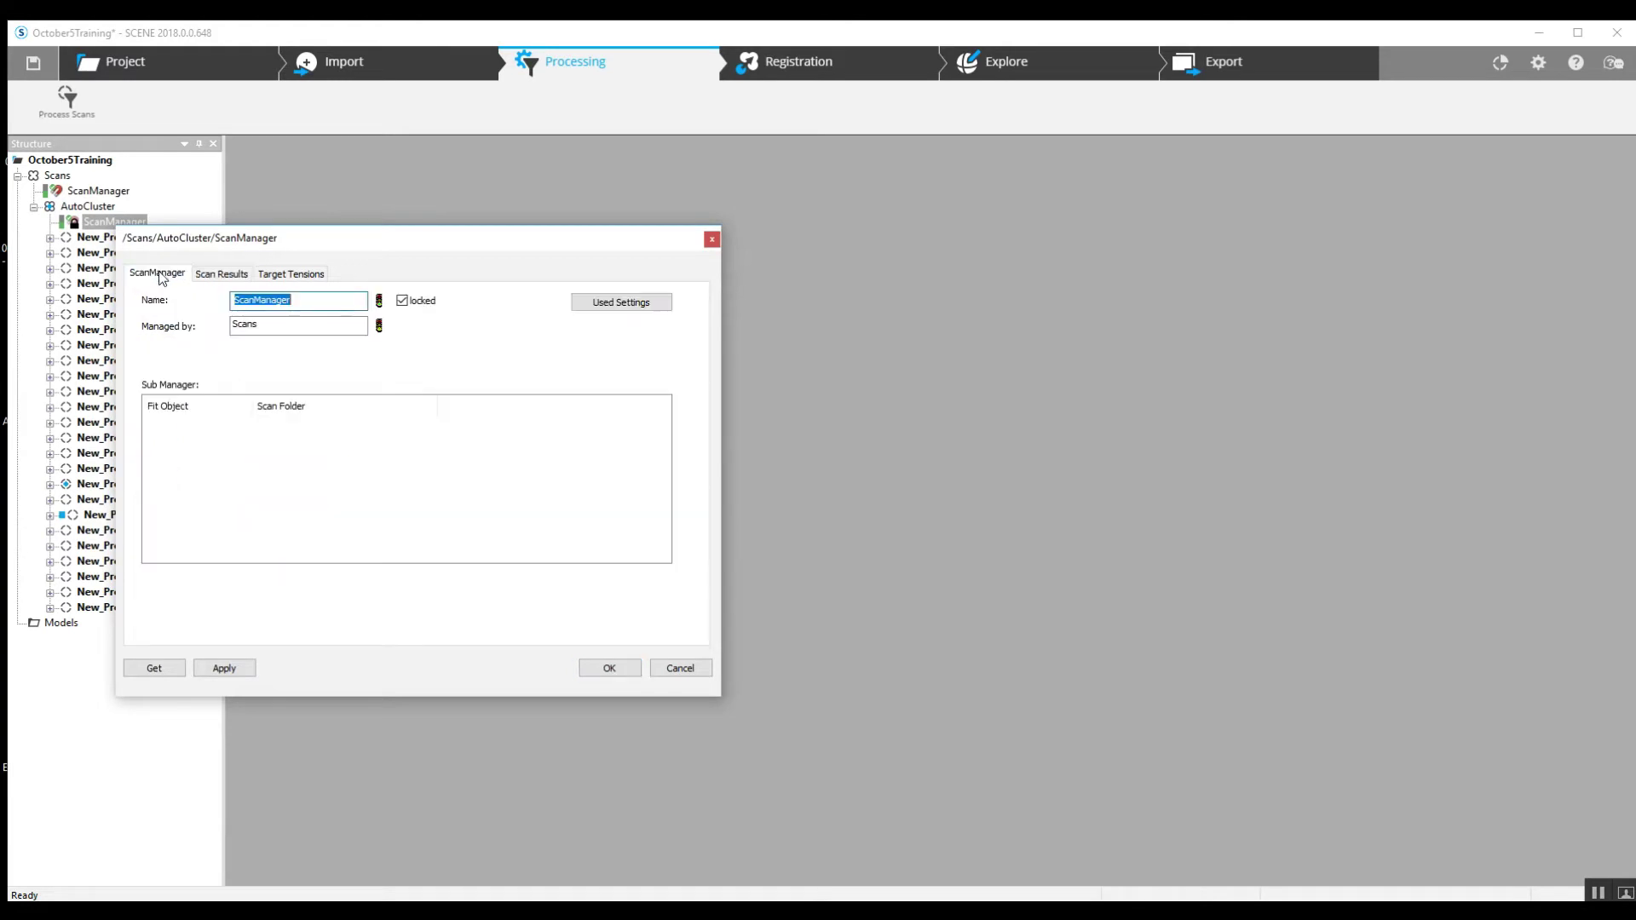
pyautogui.click(712, 240)
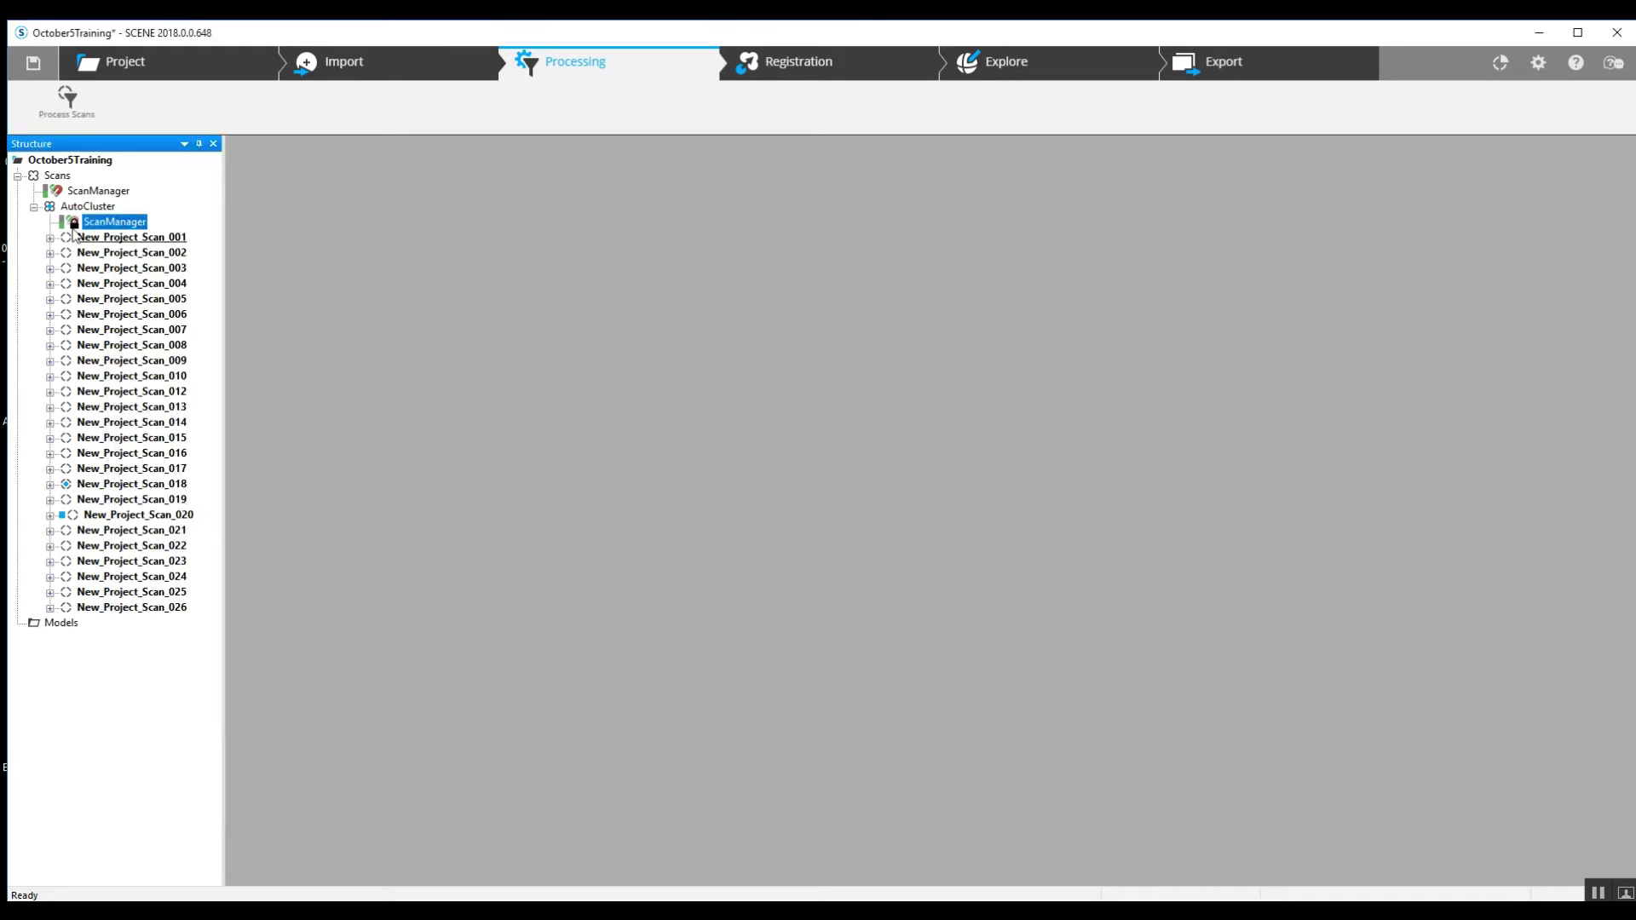
pyautogui.click(34, 207)
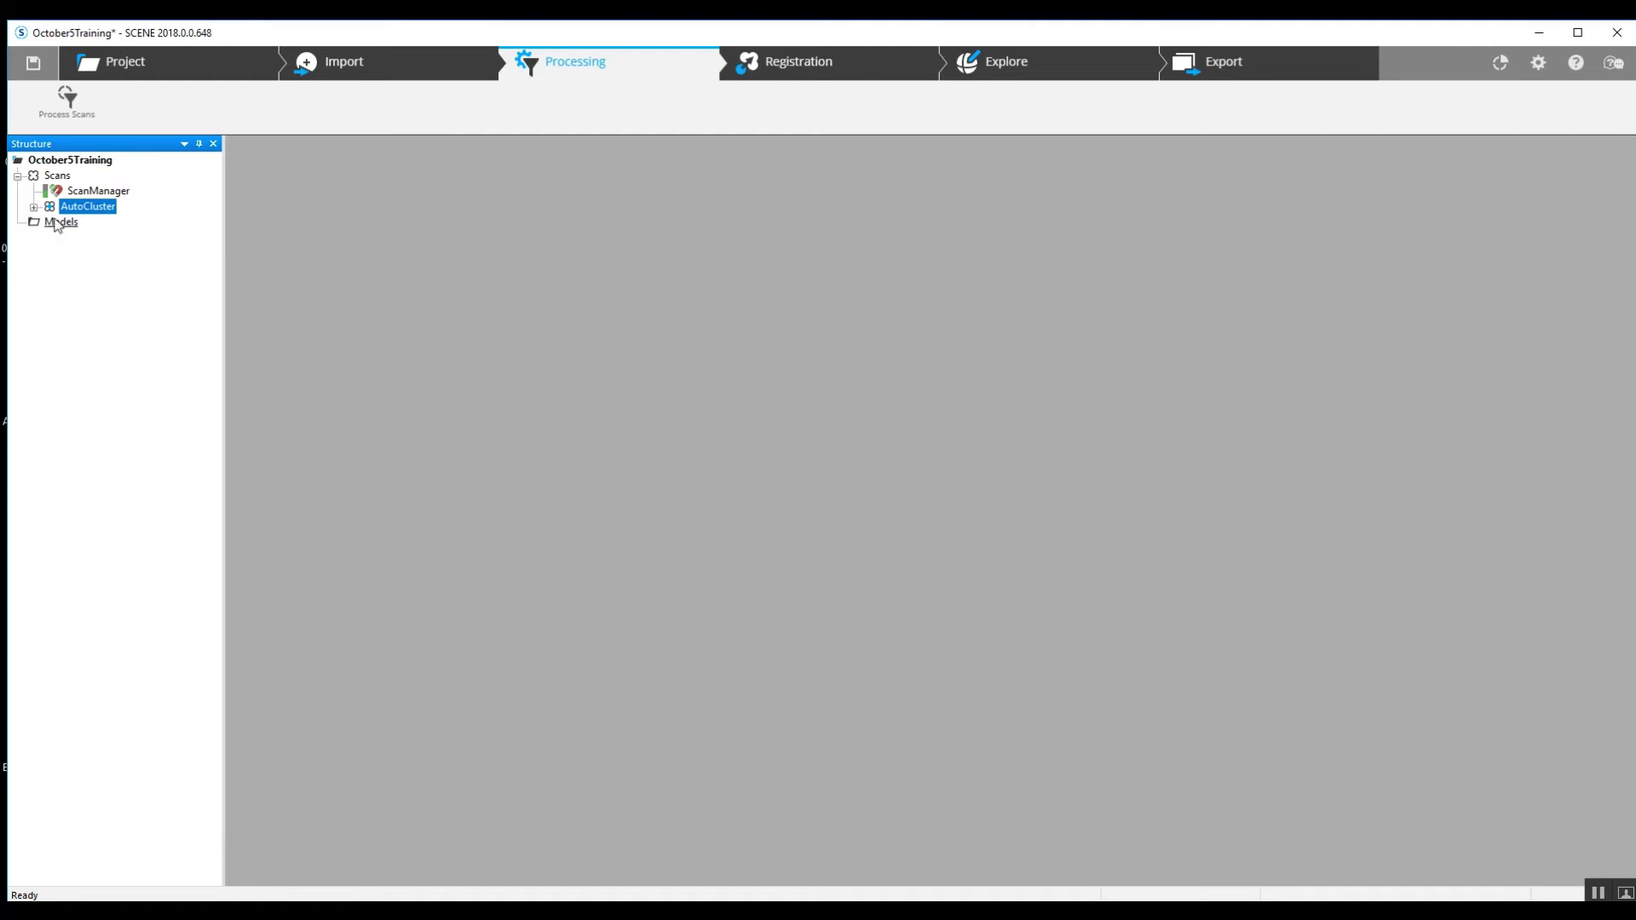
# - Lock the top-level ScanManager and view the project in the Explore workspace
pyautogui.rightClick(89, 191)
pyautogui.click(126, 224)
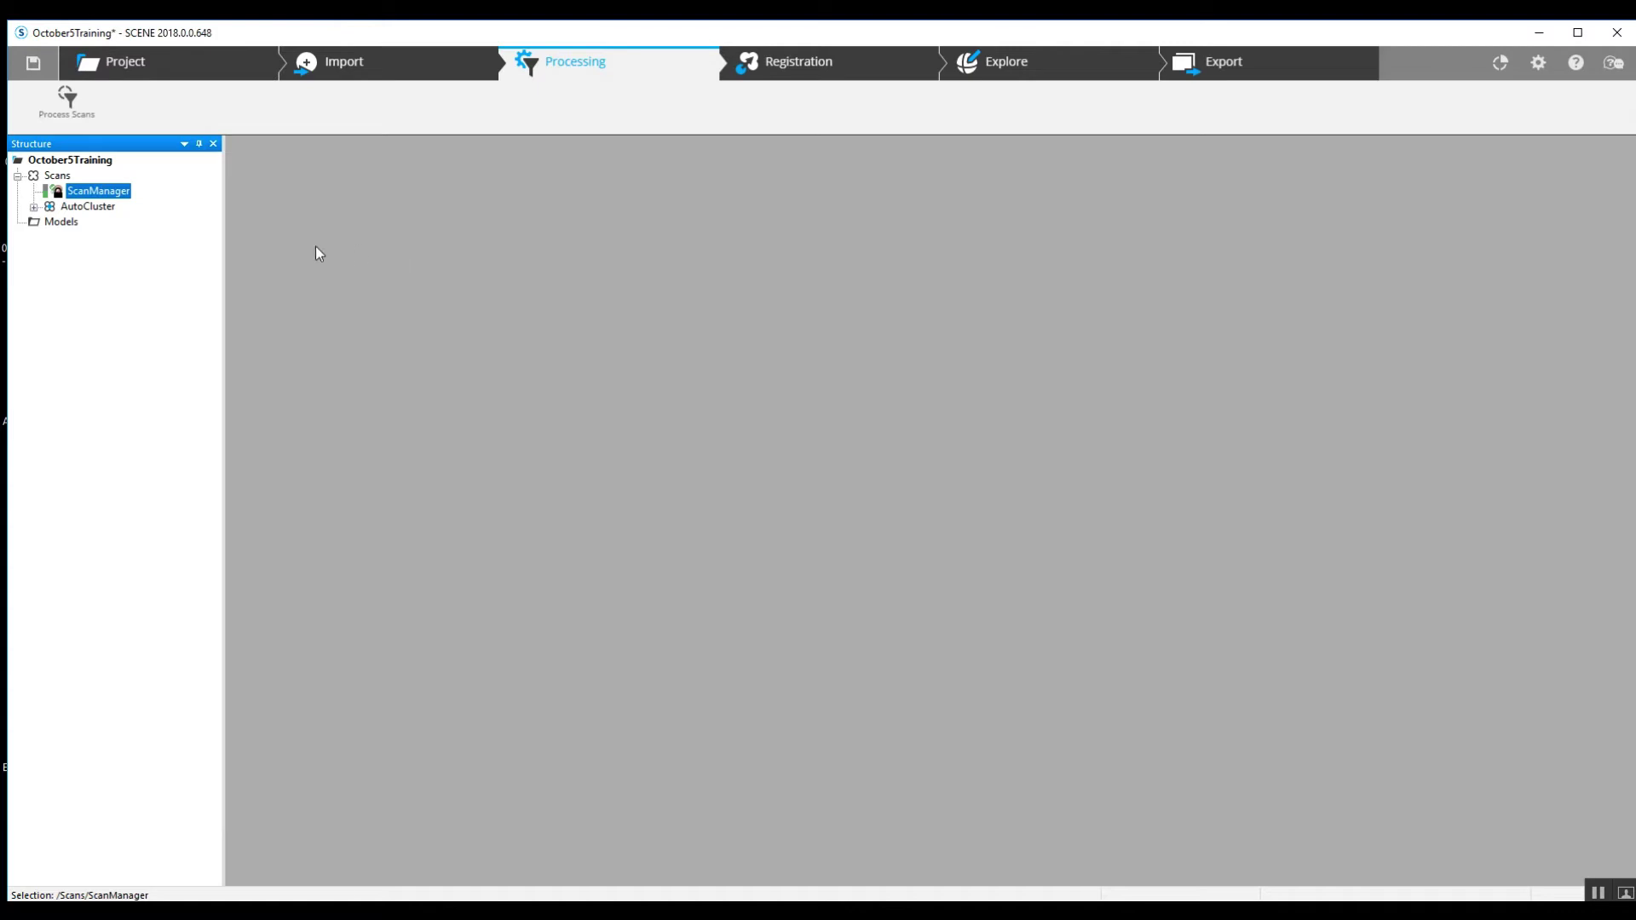
pyautogui.click(998, 66)
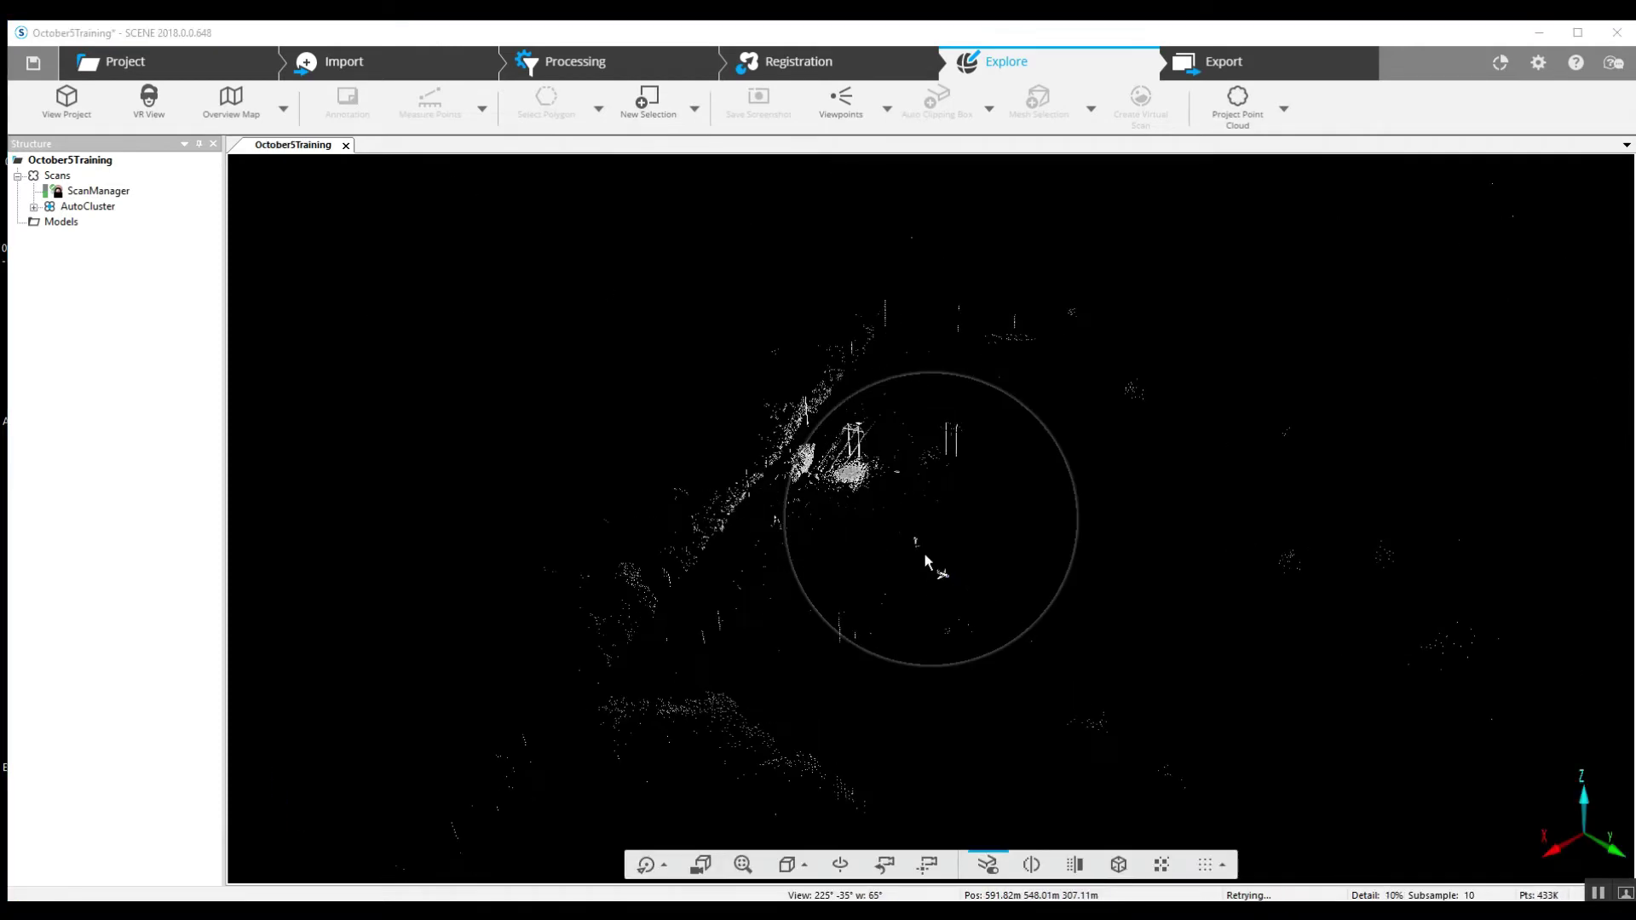
pyautogui.click(34, 207)
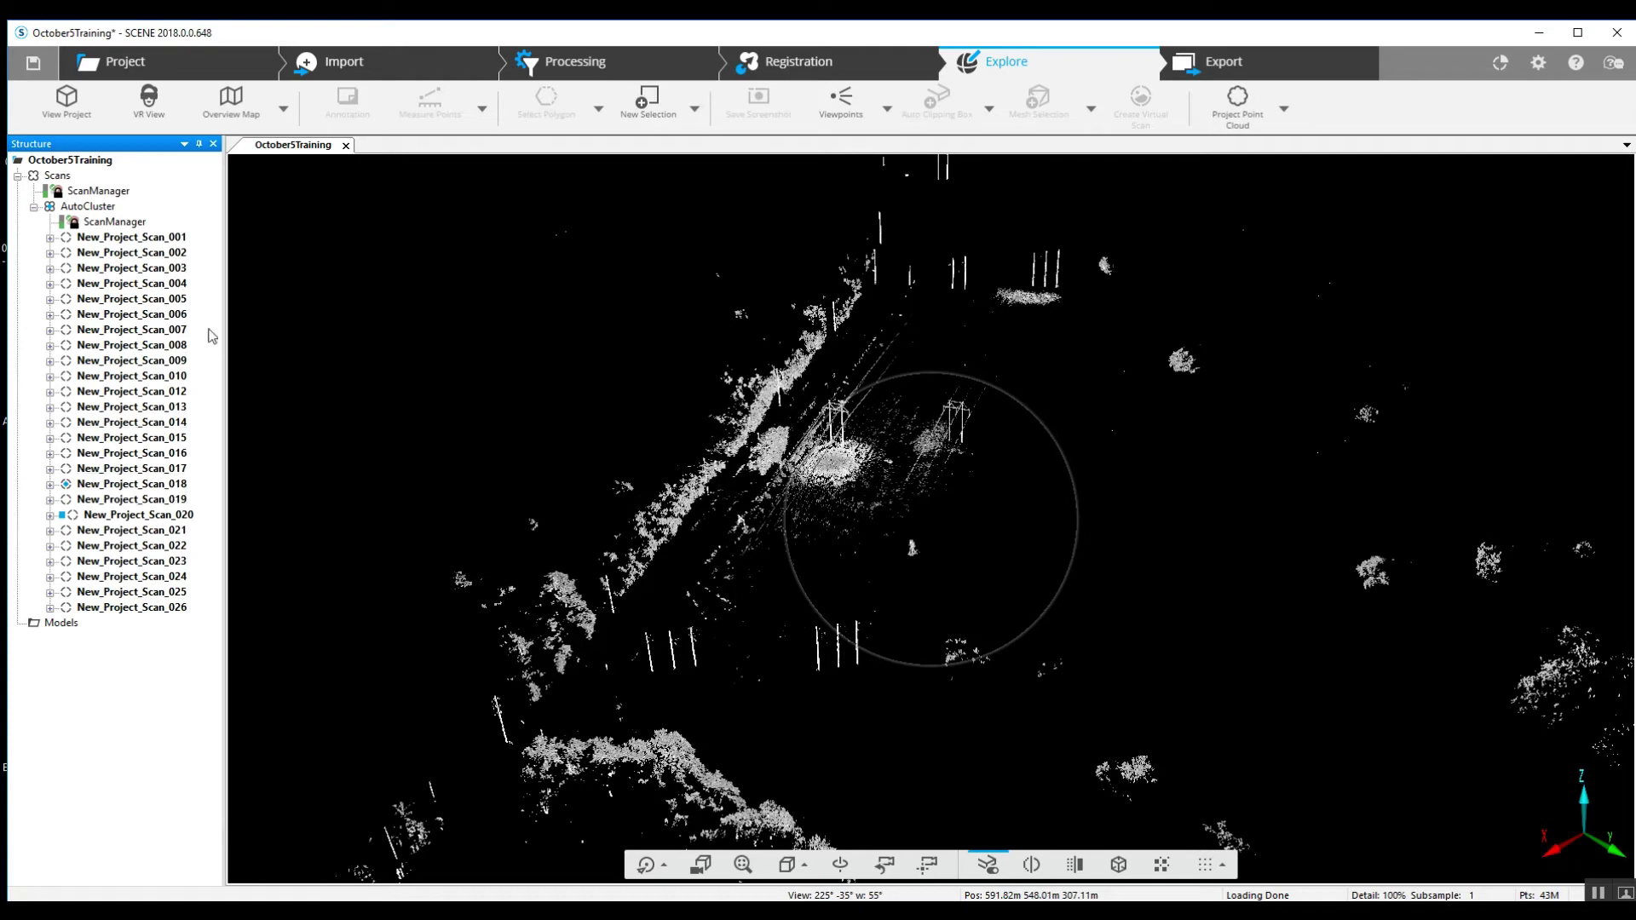
# - Load all AutoCluster scans, then orbit, zoom and pan the cloud, highlighting New_Project_Scan_005
pyautogui.rightClick(90, 208)
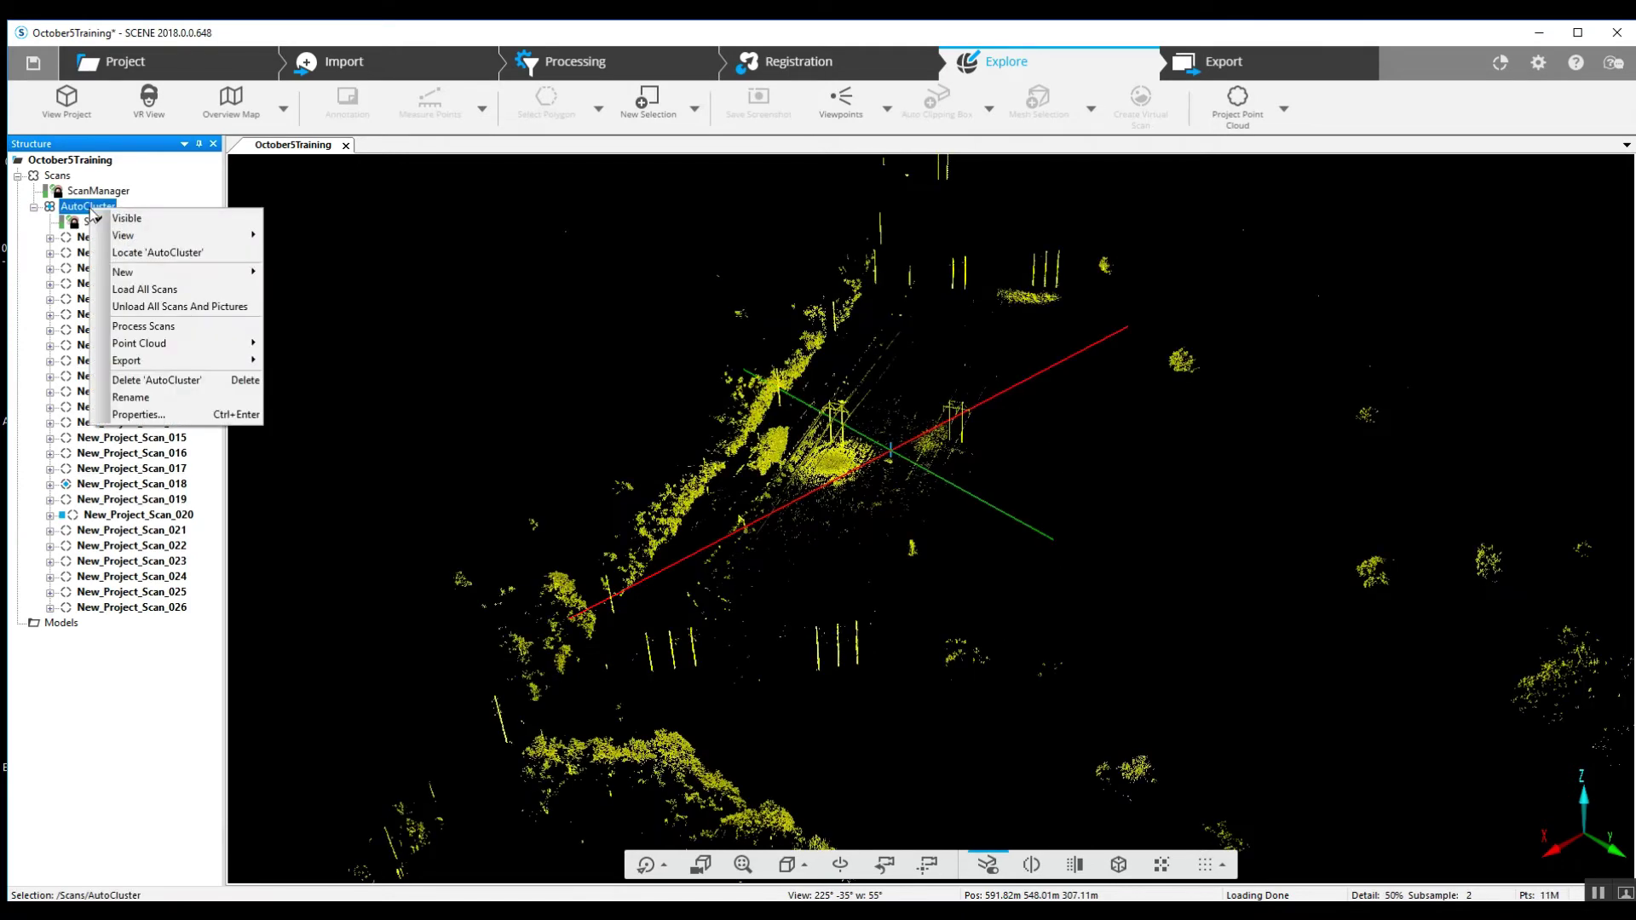
pyautogui.click(155, 290)
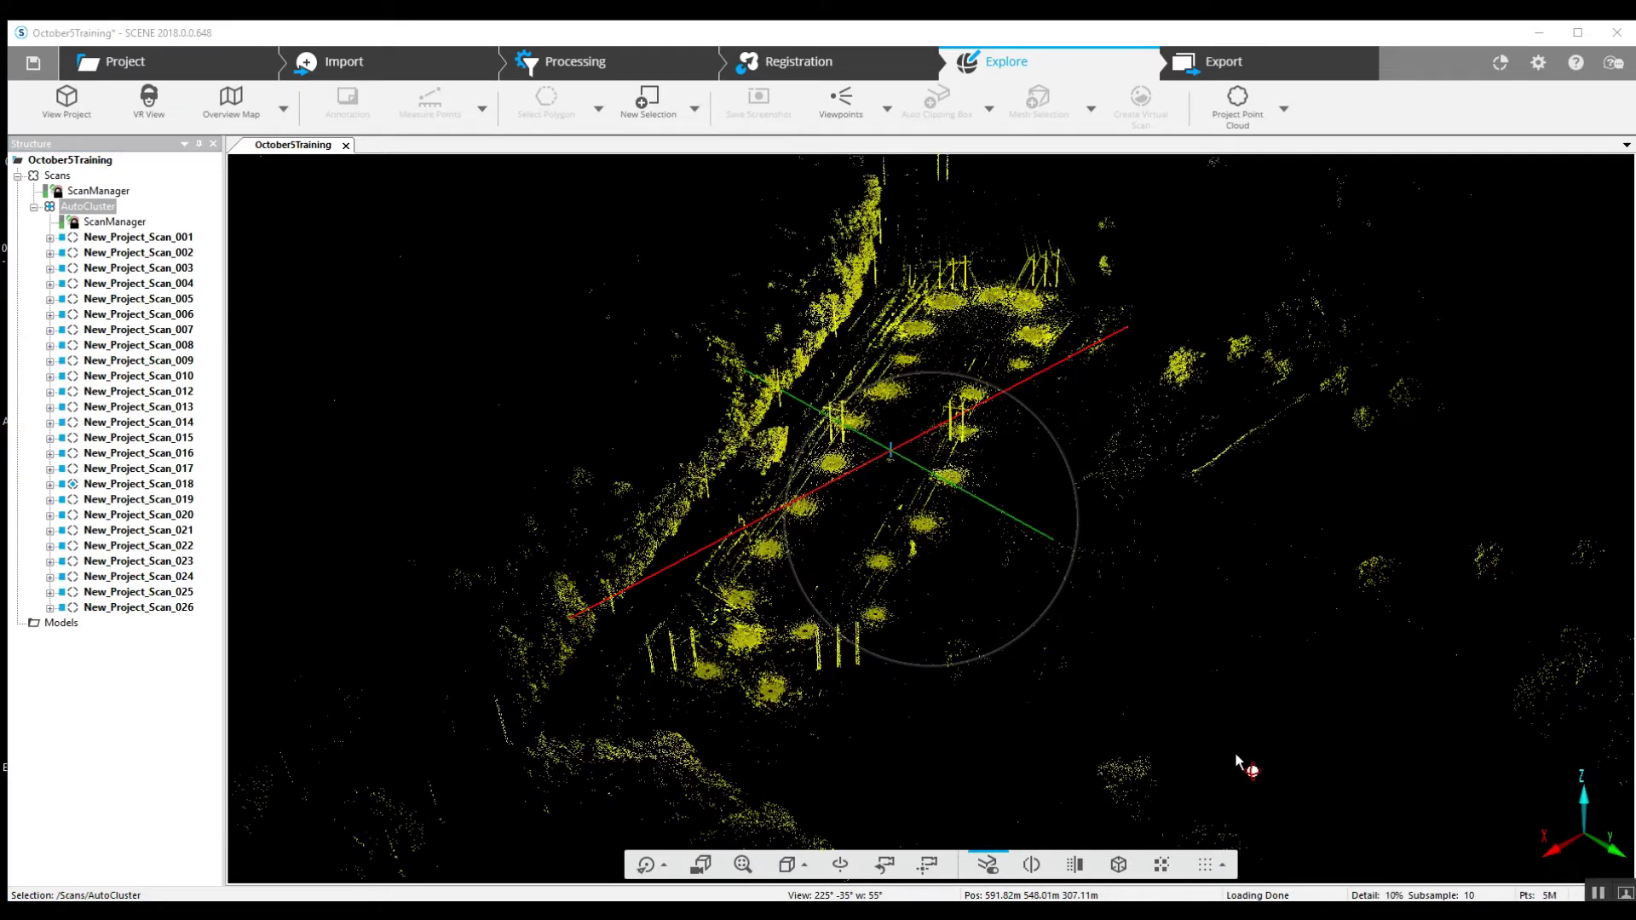
pyautogui.moveTo(1081, 720); pyautogui.dragTo(802, 670)
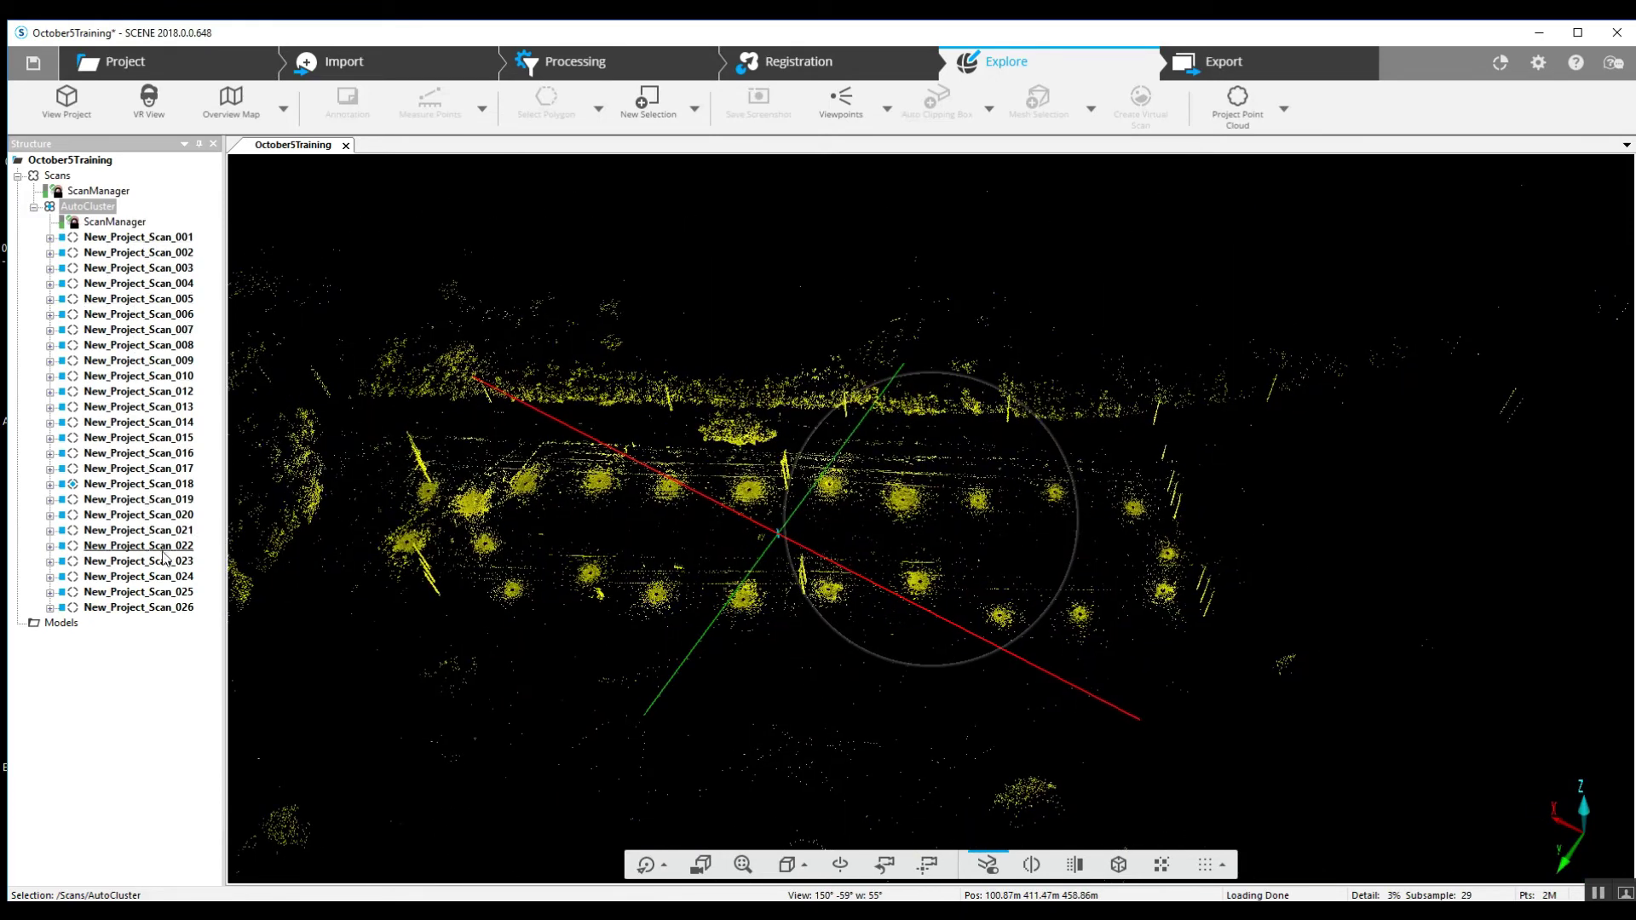
pyautogui.scroll(5, 625, 628)
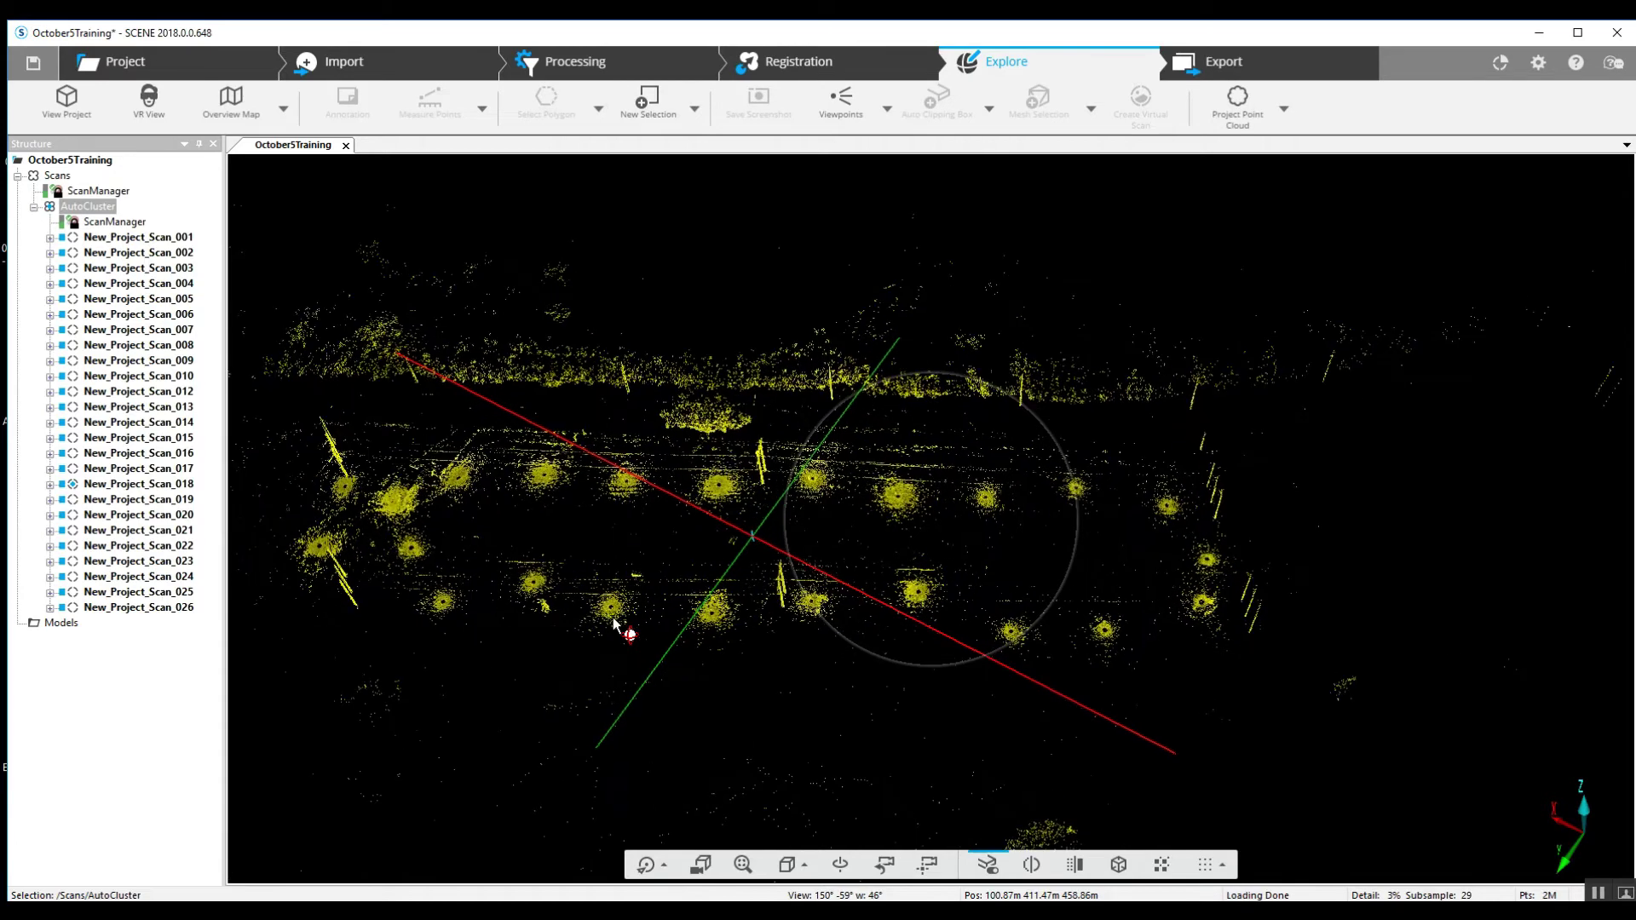
pyautogui.moveTo(687, 576); pyautogui.dragTo(908, 551, button='right')
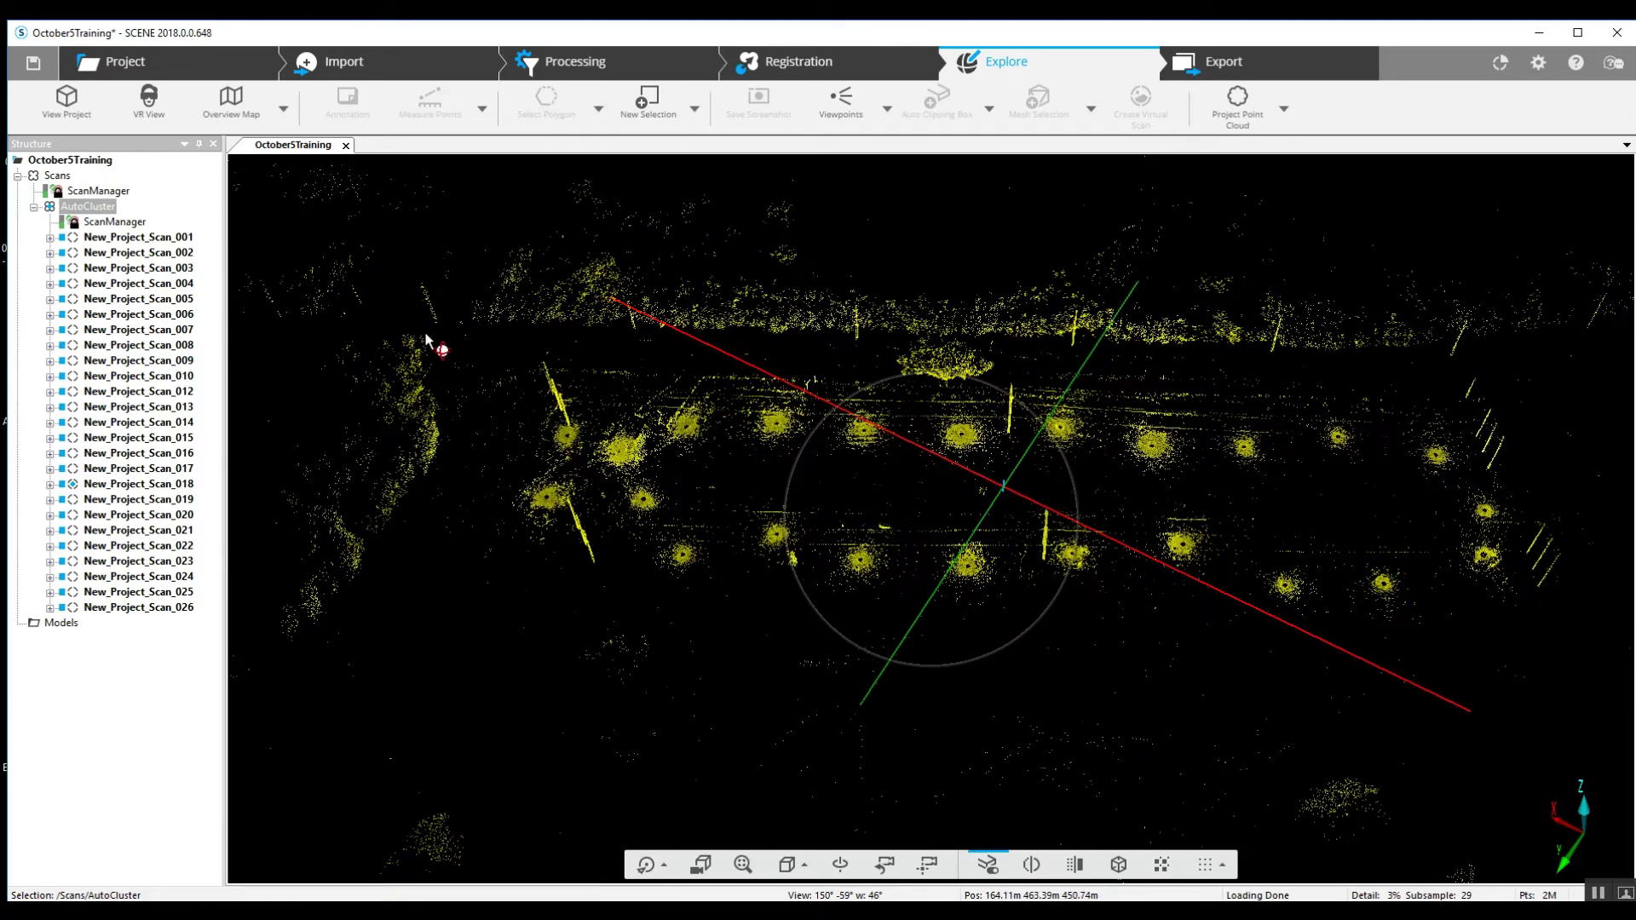
pyautogui.scroll(10, 811, 555)
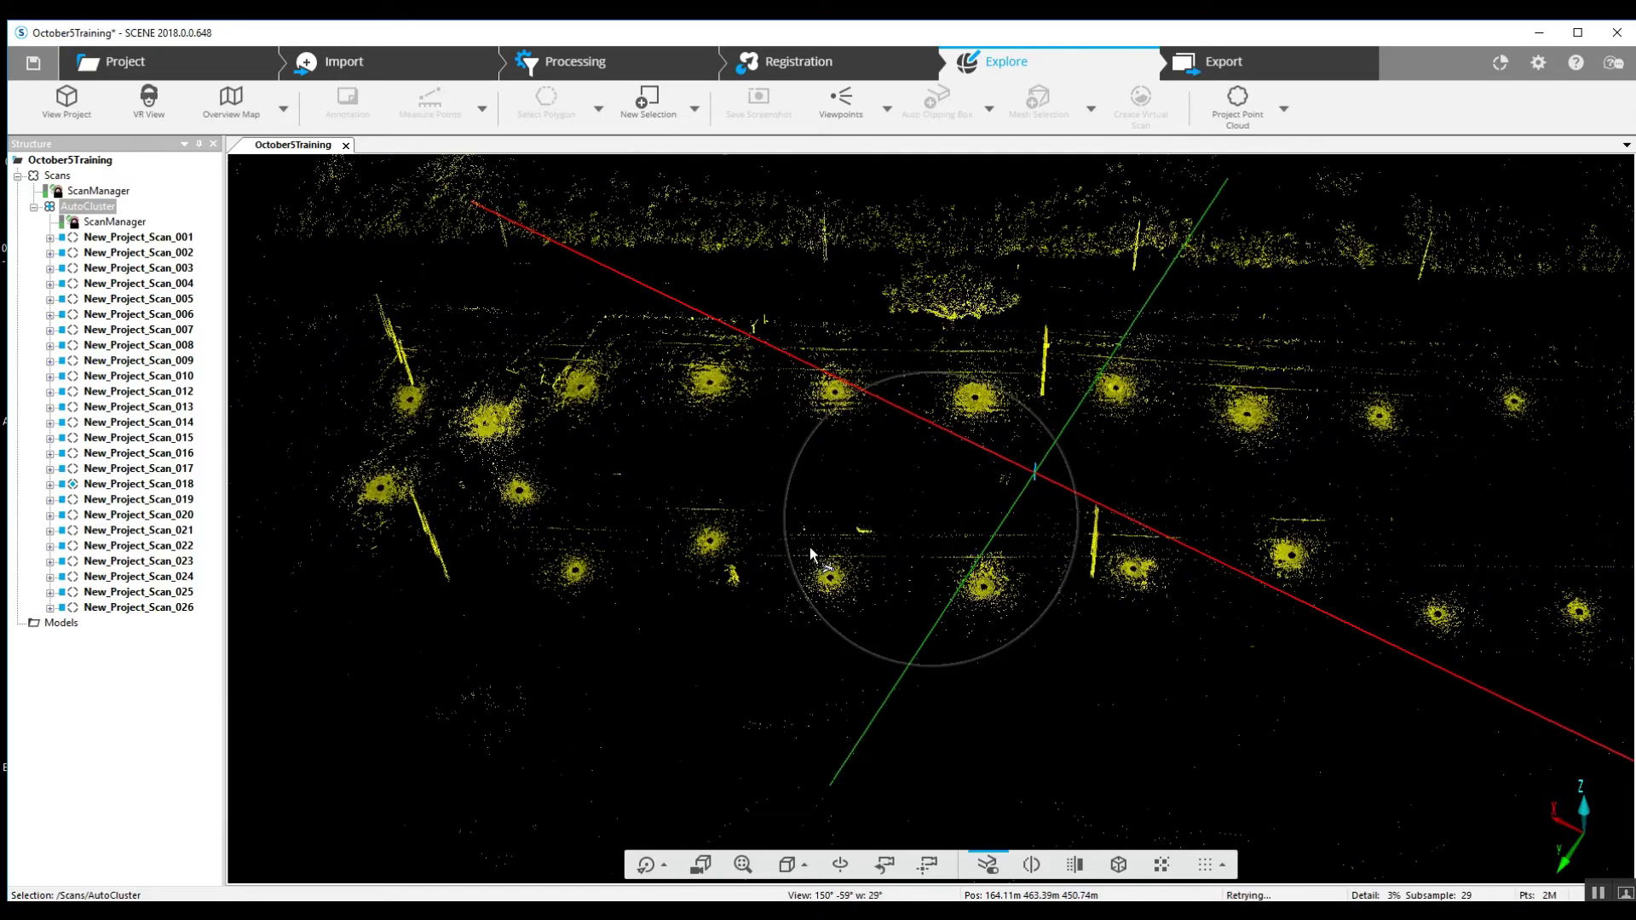
pyautogui.scroll(2, 810, 548)
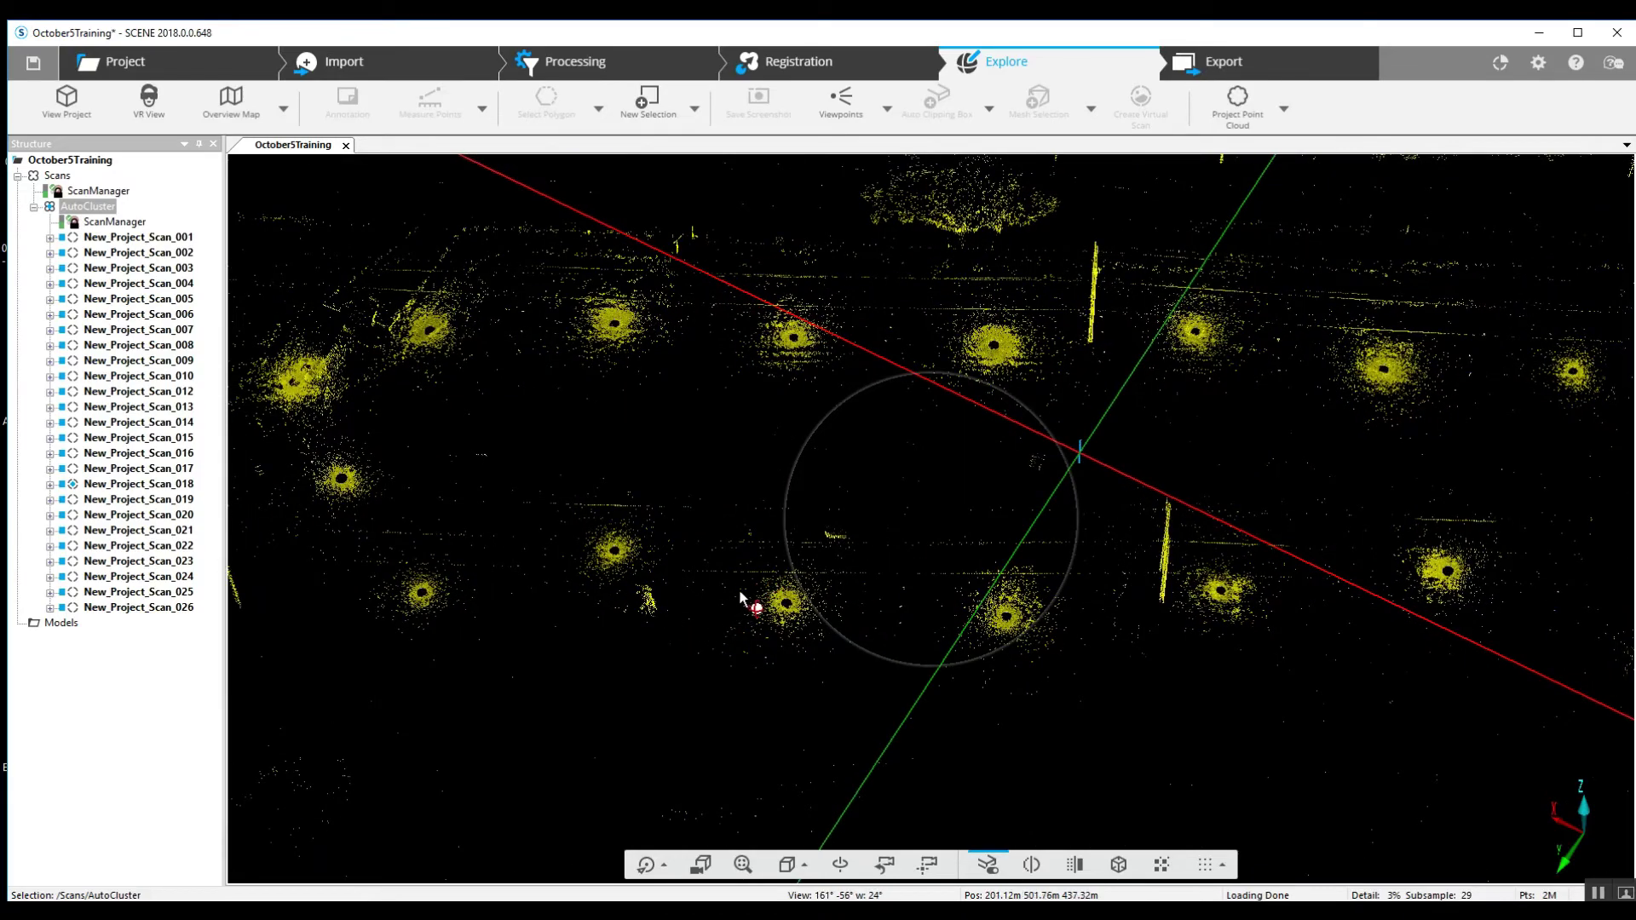
pyautogui.moveTo(749, 602); pyautogui.dragTo(1235, 570)
pyautogui.click(1235, 570)
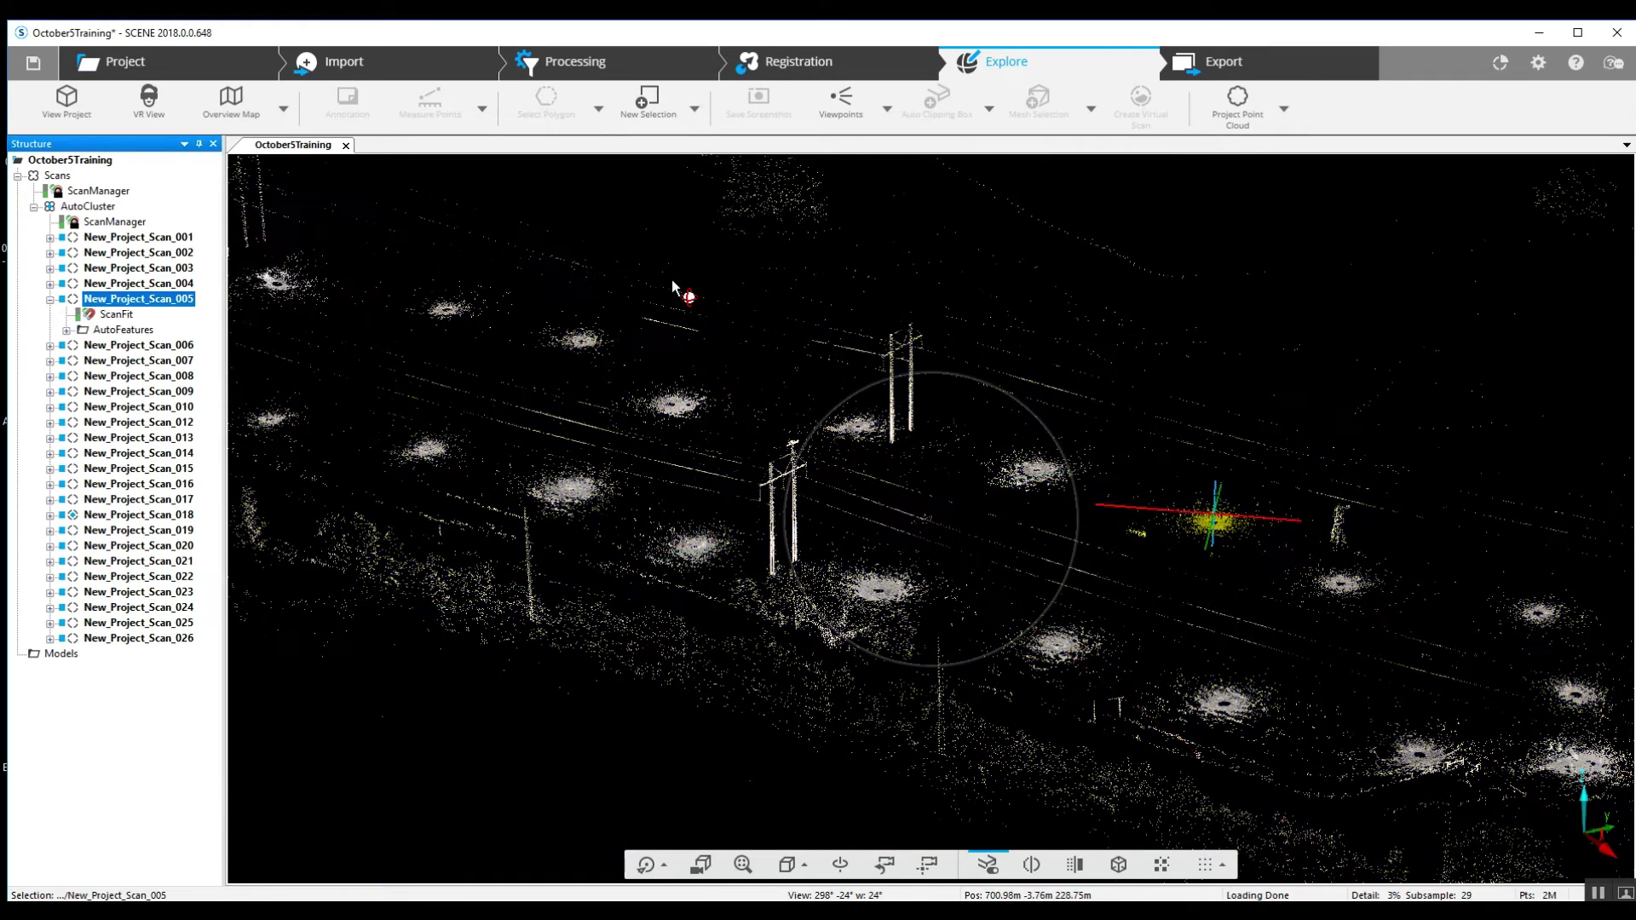
# - Inspect New_Project_Scan_005's scan view up toward the overhead power lines, then close it
pyautogui.doubleClick(152, 300)
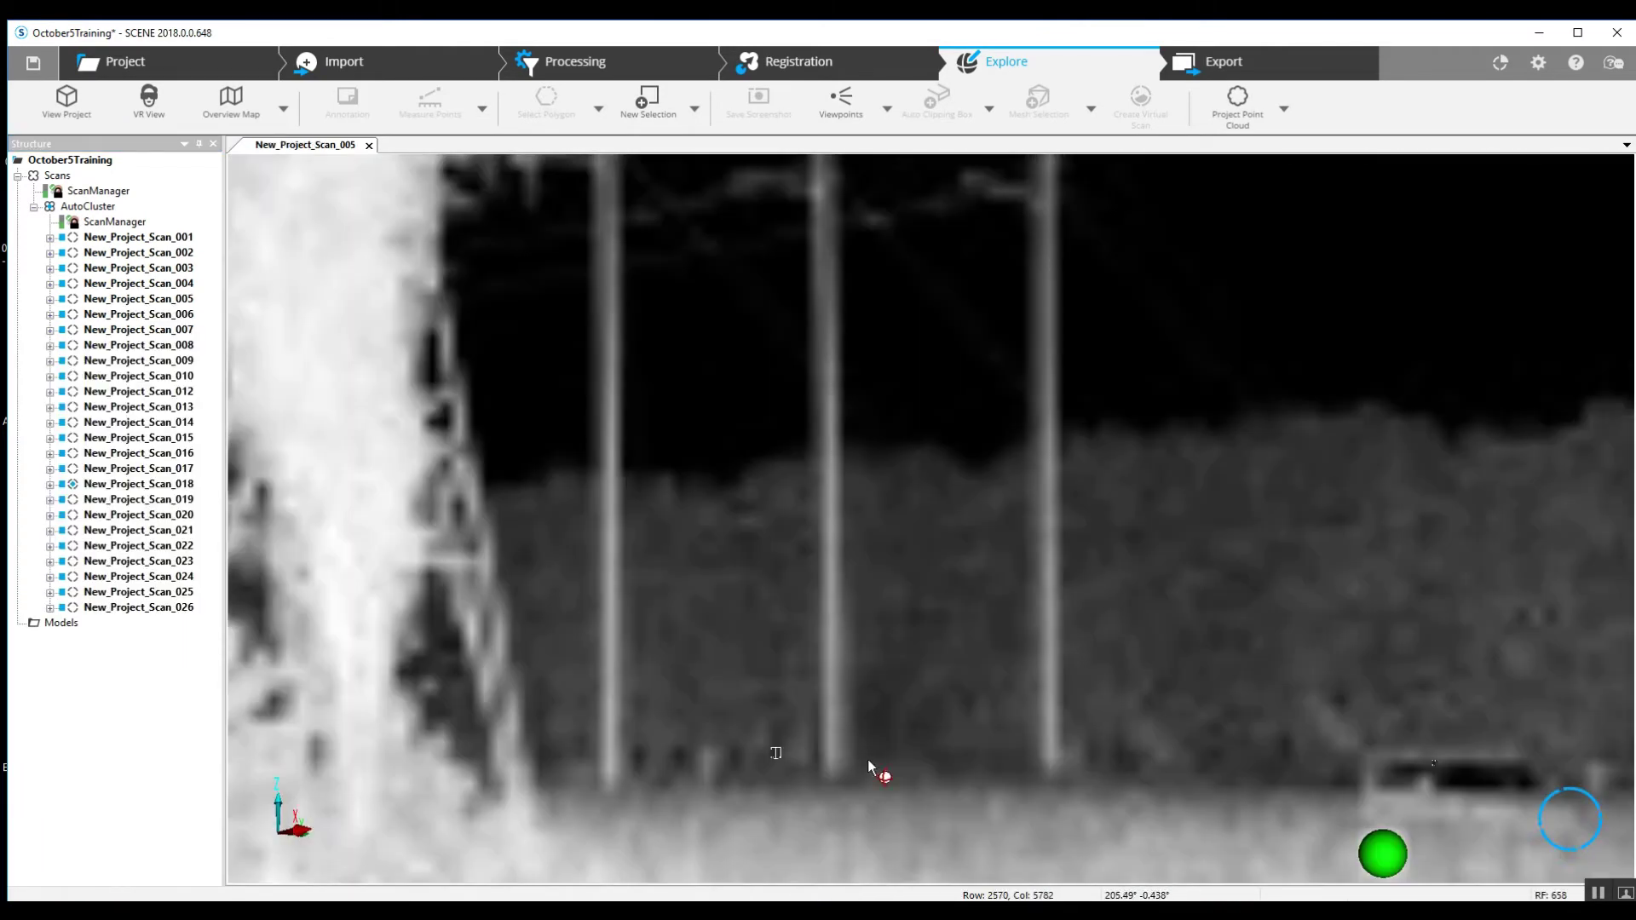
pyautogui.scroll(-3, 844, 665)
pyautogui.moveTo(817, 568); pyautogui.dragTo(395, 167)
pyautogui.click(369, 146)
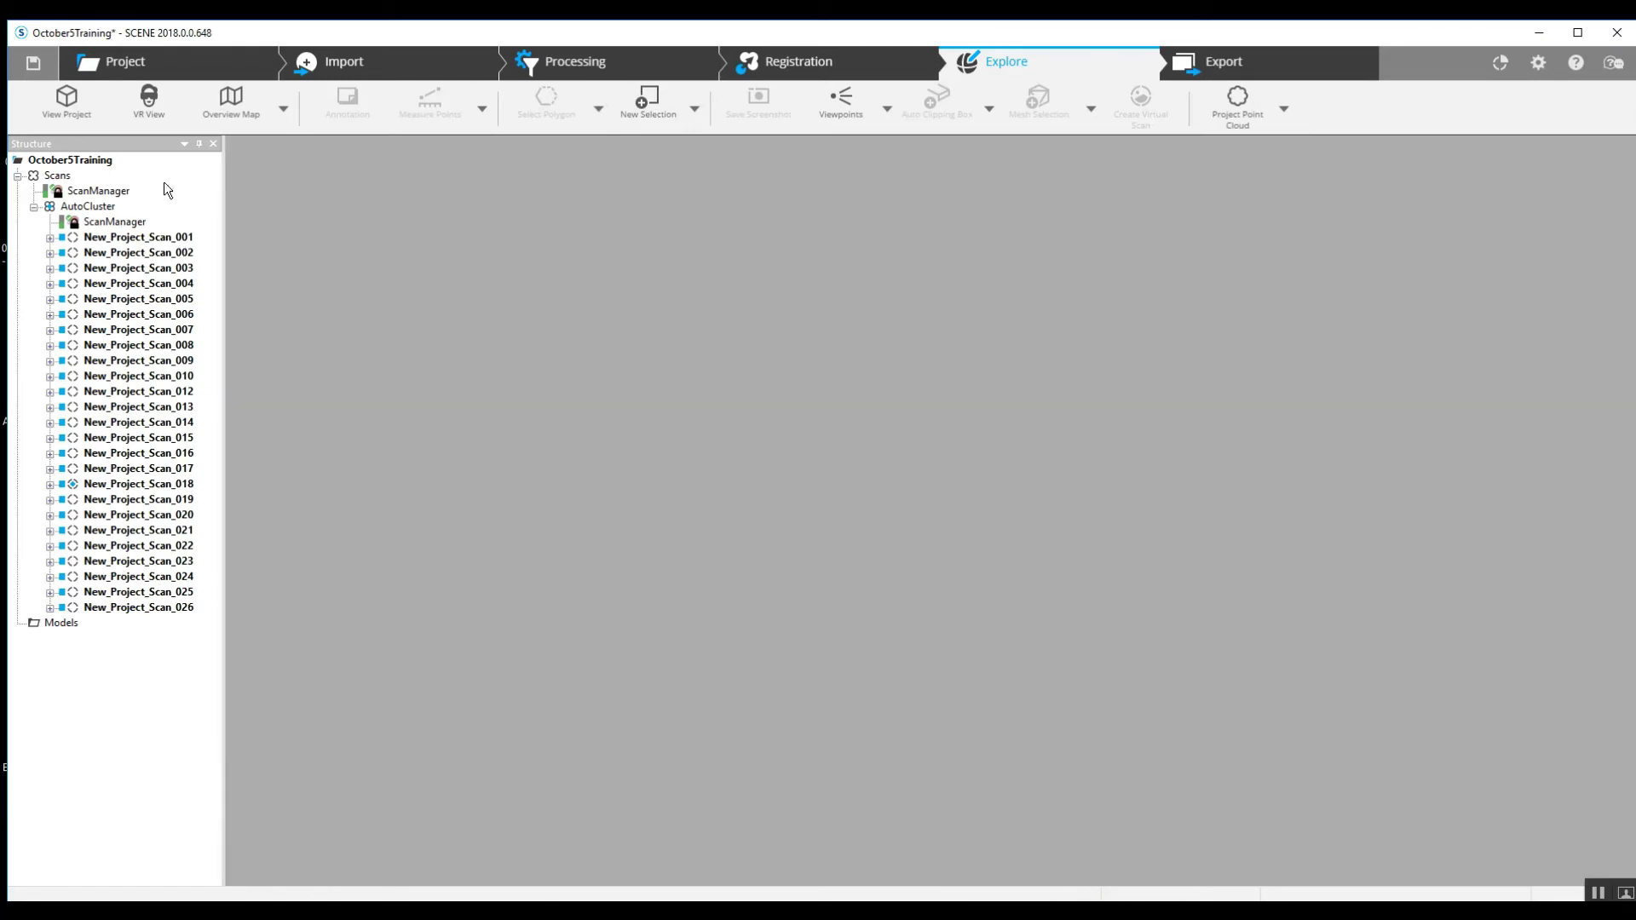
# - Collapse AutoCluster and switch to the classic interface through the program settings
pyautogui.click(59, 207)
pyautogui.click(34, 207)
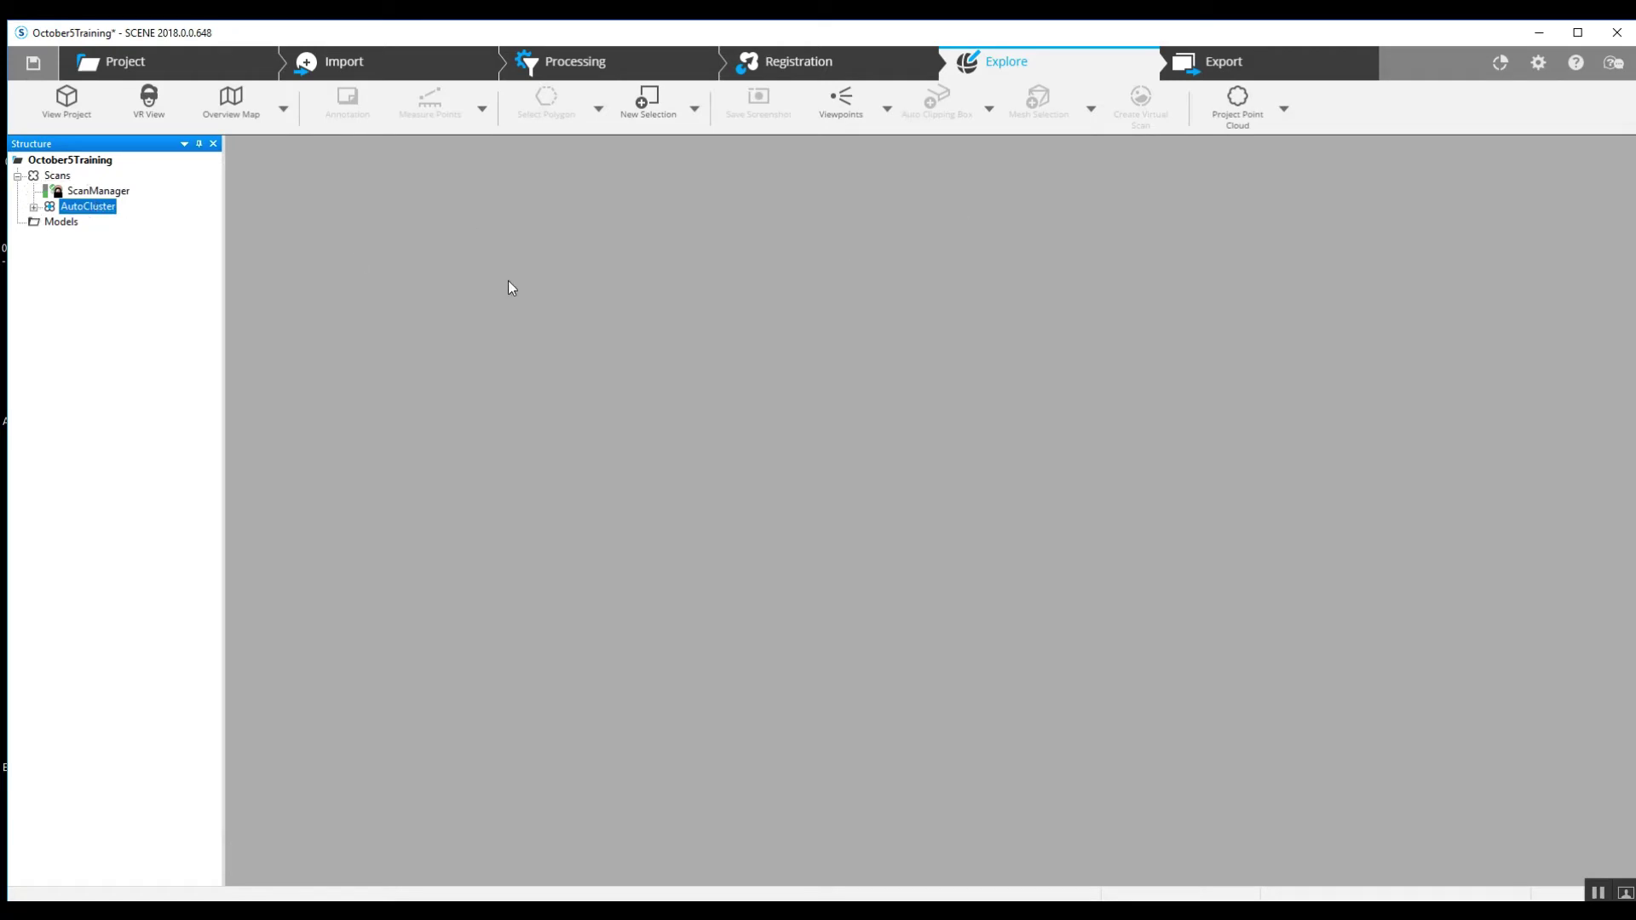
pyautogui.click(1539, 65)
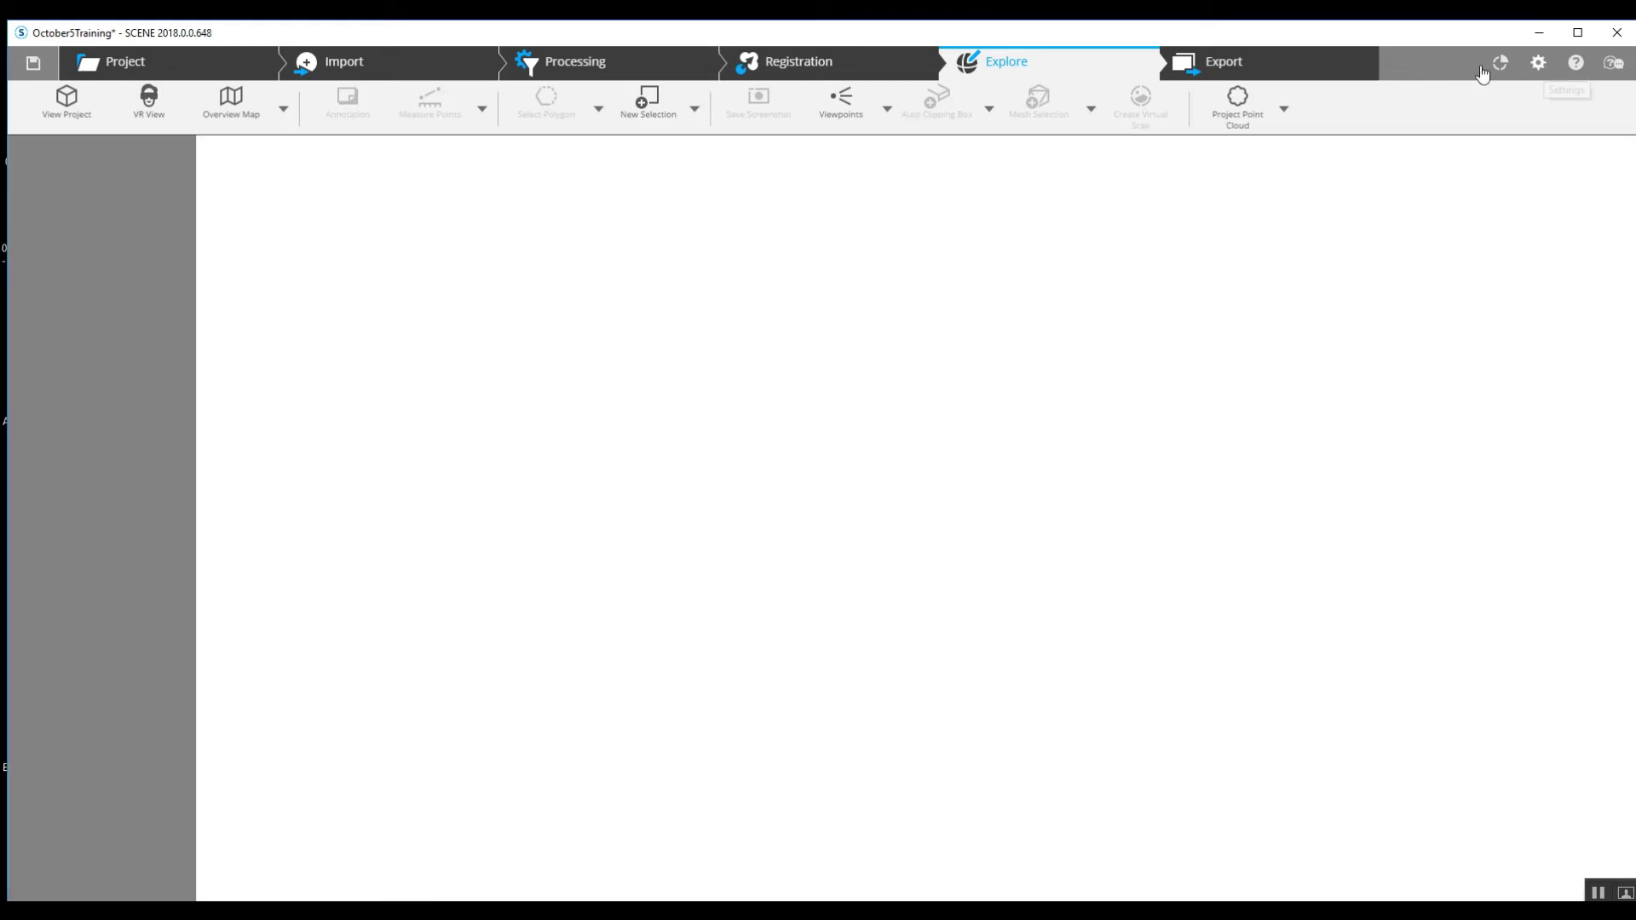
pyautogui.click(232, 98)
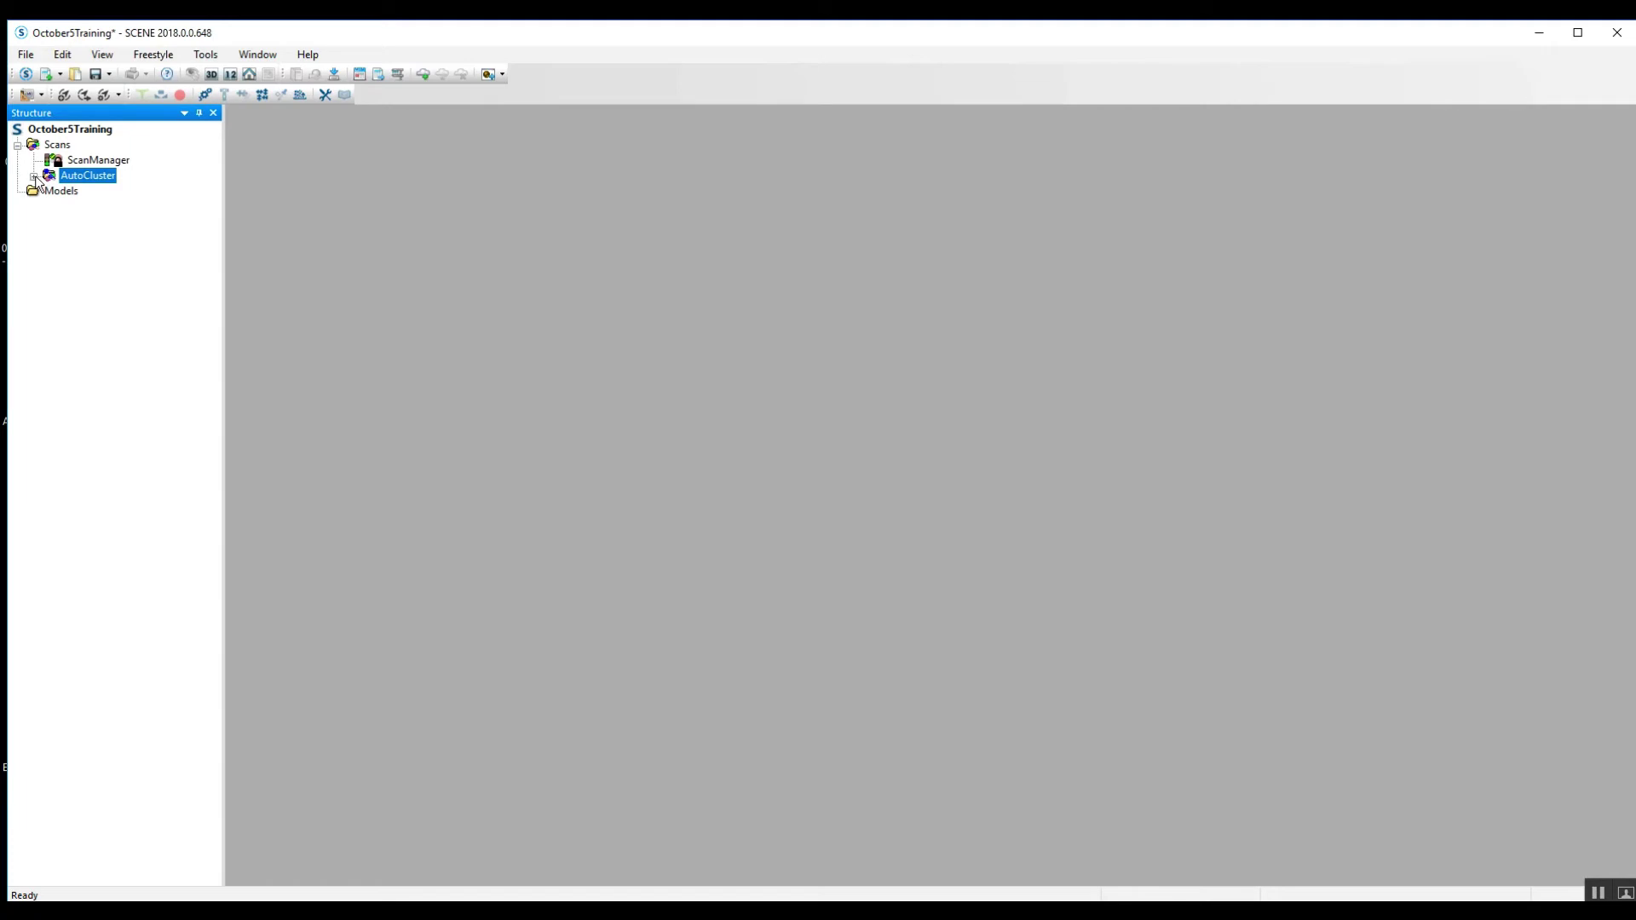
# - Browse AutoCluster's operations menu without choosing anything, then return to the ribbon-style interface
pyautogui.click(34, 178)
pyautogui.rightClick(92, 178)
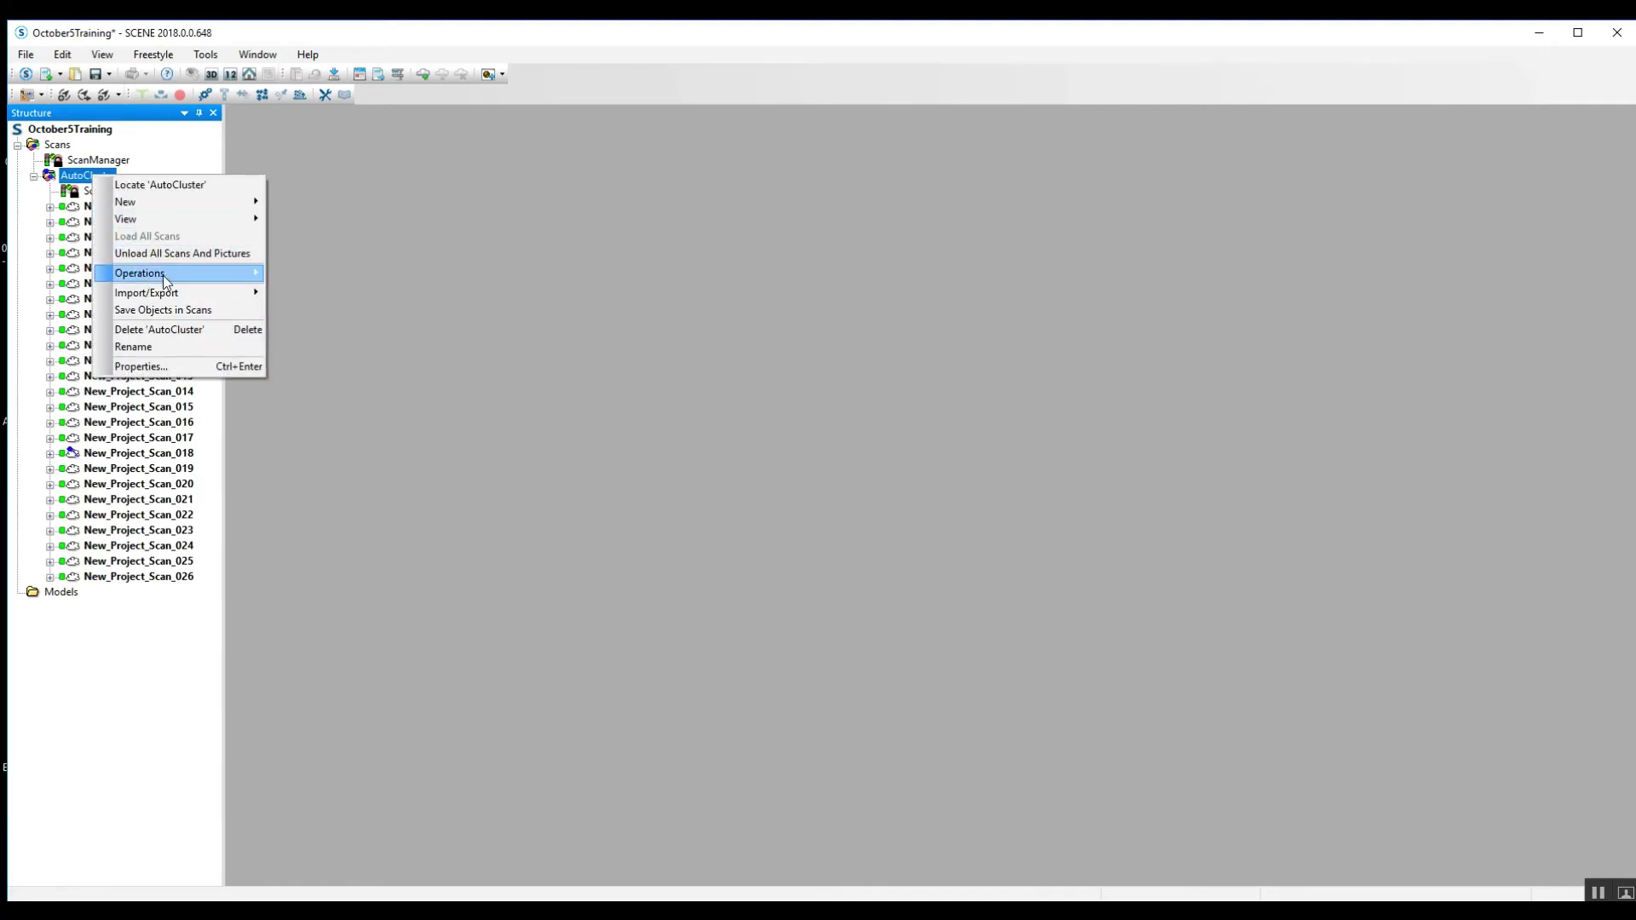
pyautogui.moveTo(162, 275)
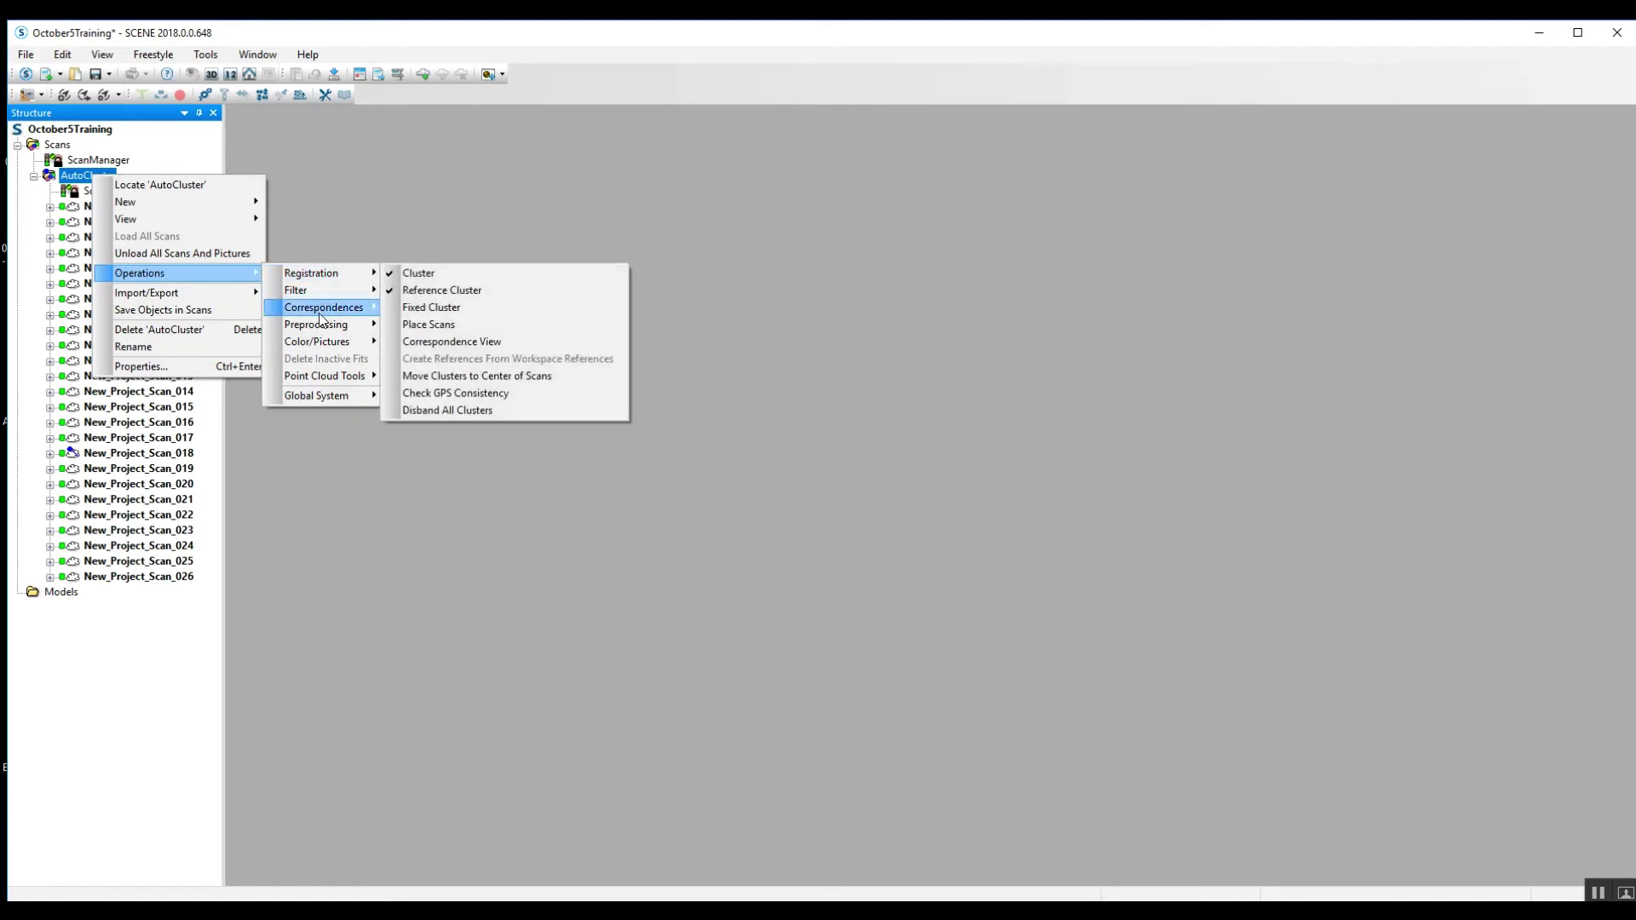
pyautogui.moveTo(333, 346)
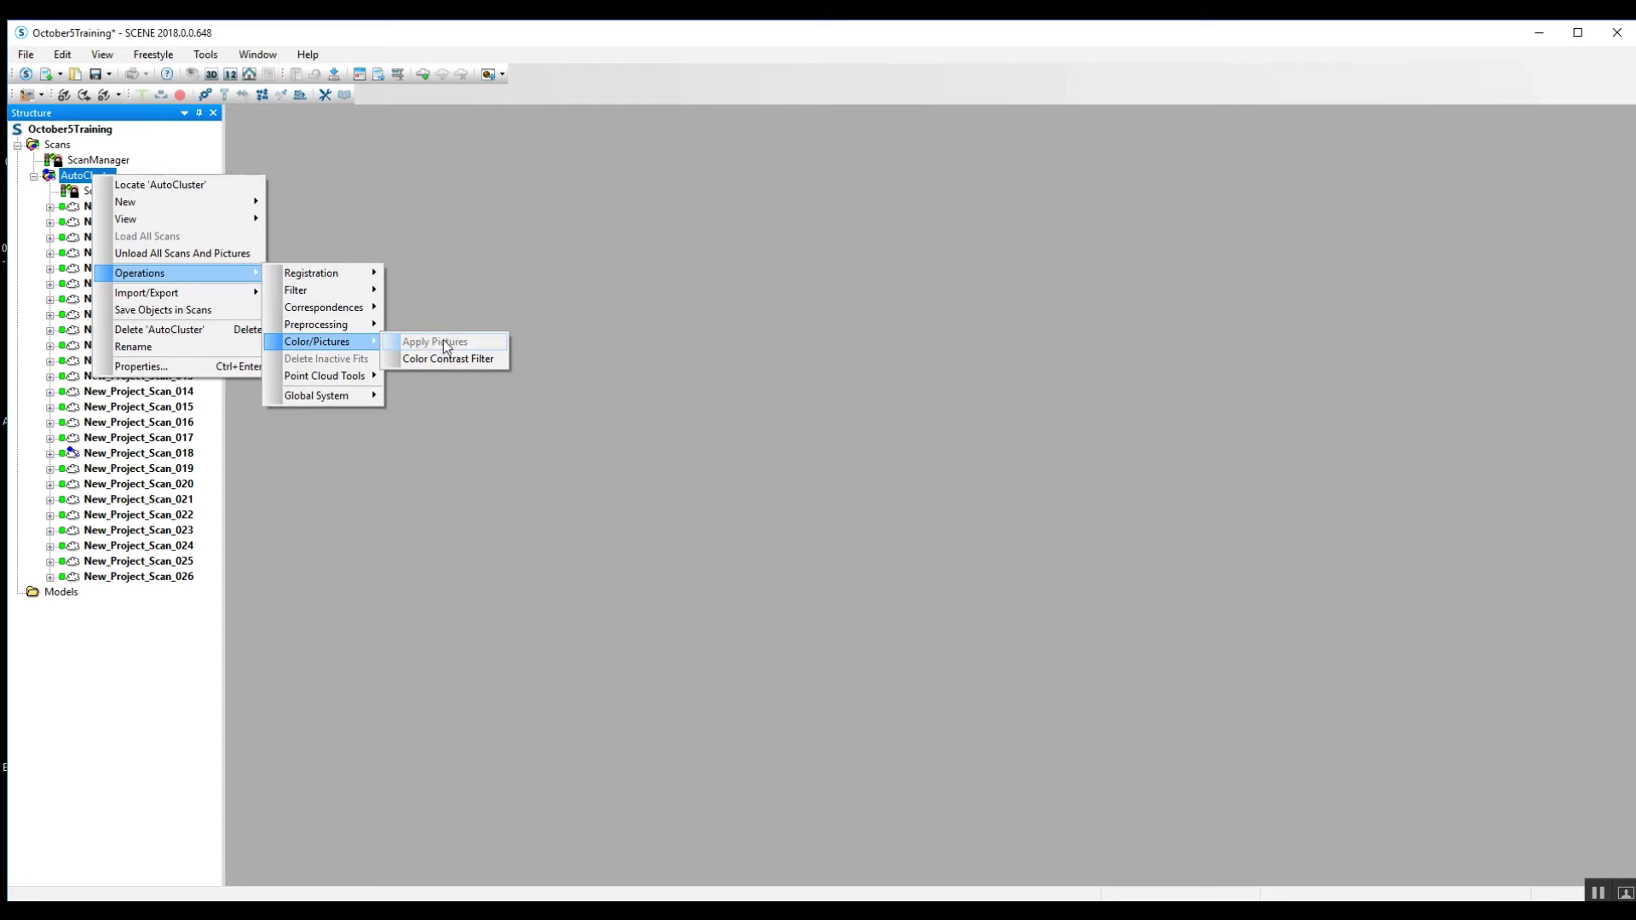
pyautogui.click(469, 267)
pyautogui.click(34, 176)
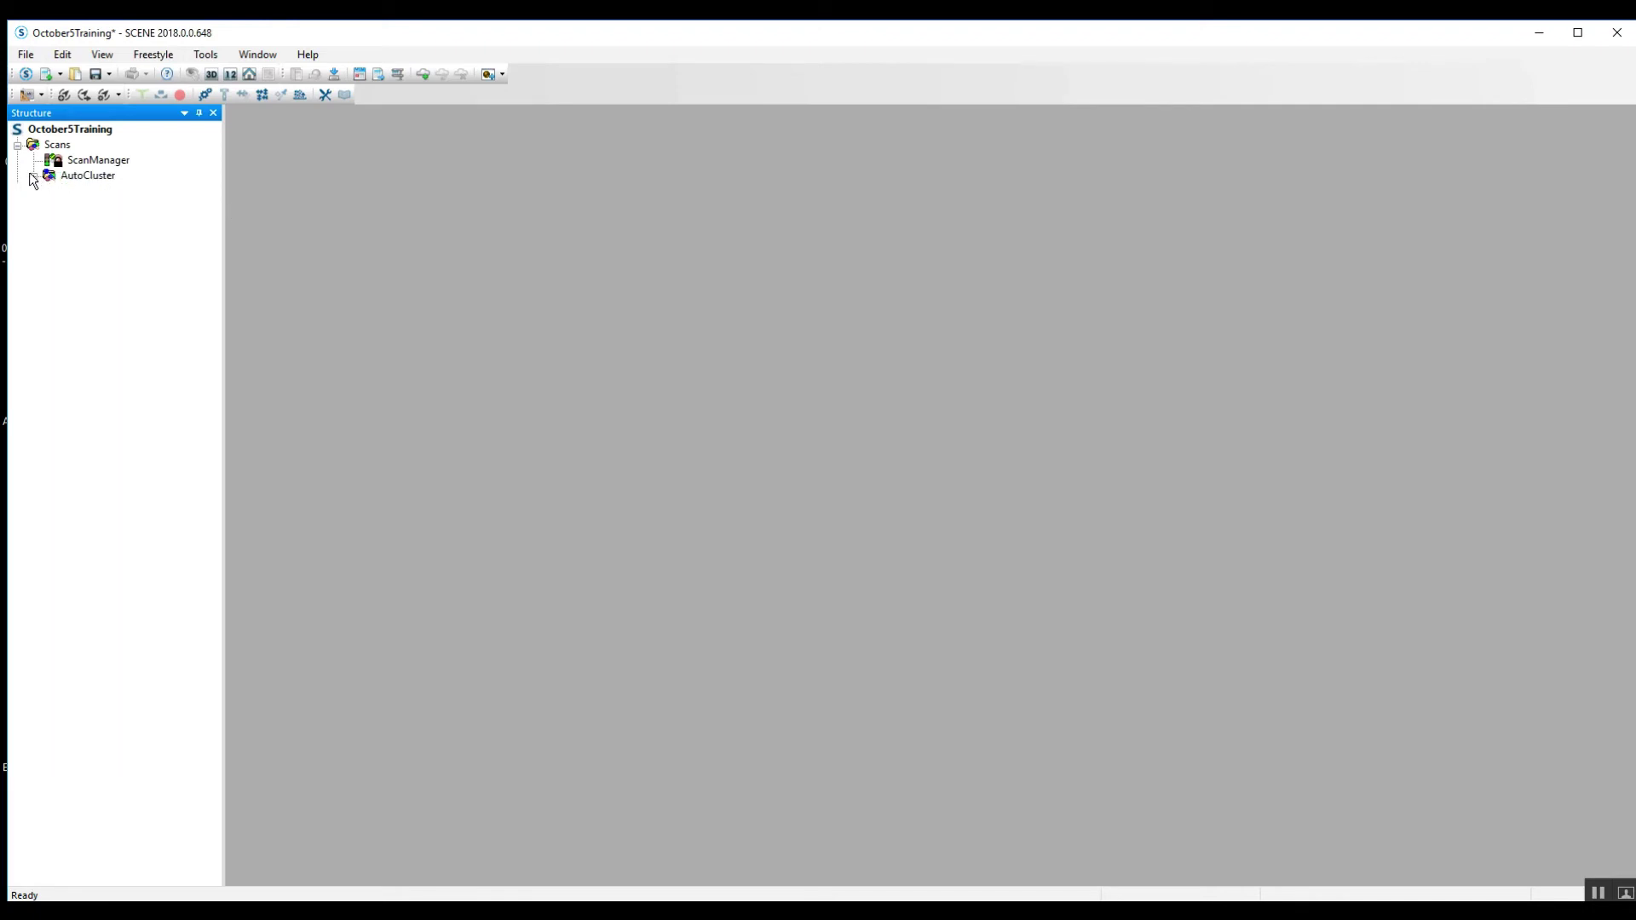
pyautogui.click(26, 75)
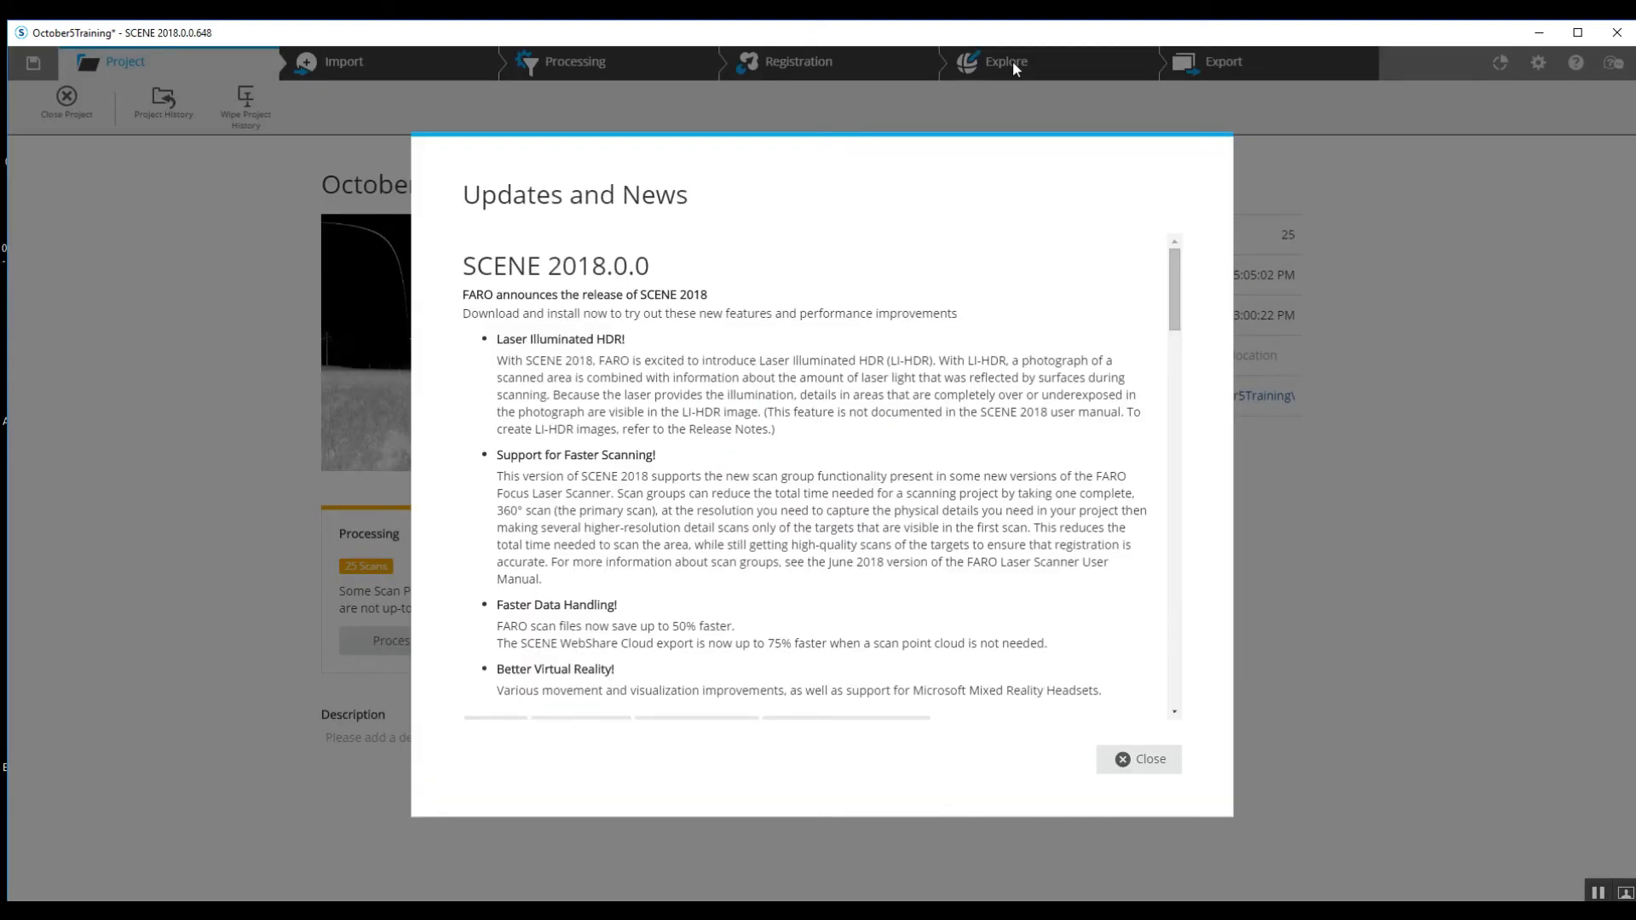
# - Create the project point cloud from the Explore workspace, saving the project changes when prompted
pyautogui.click(1175, 767)
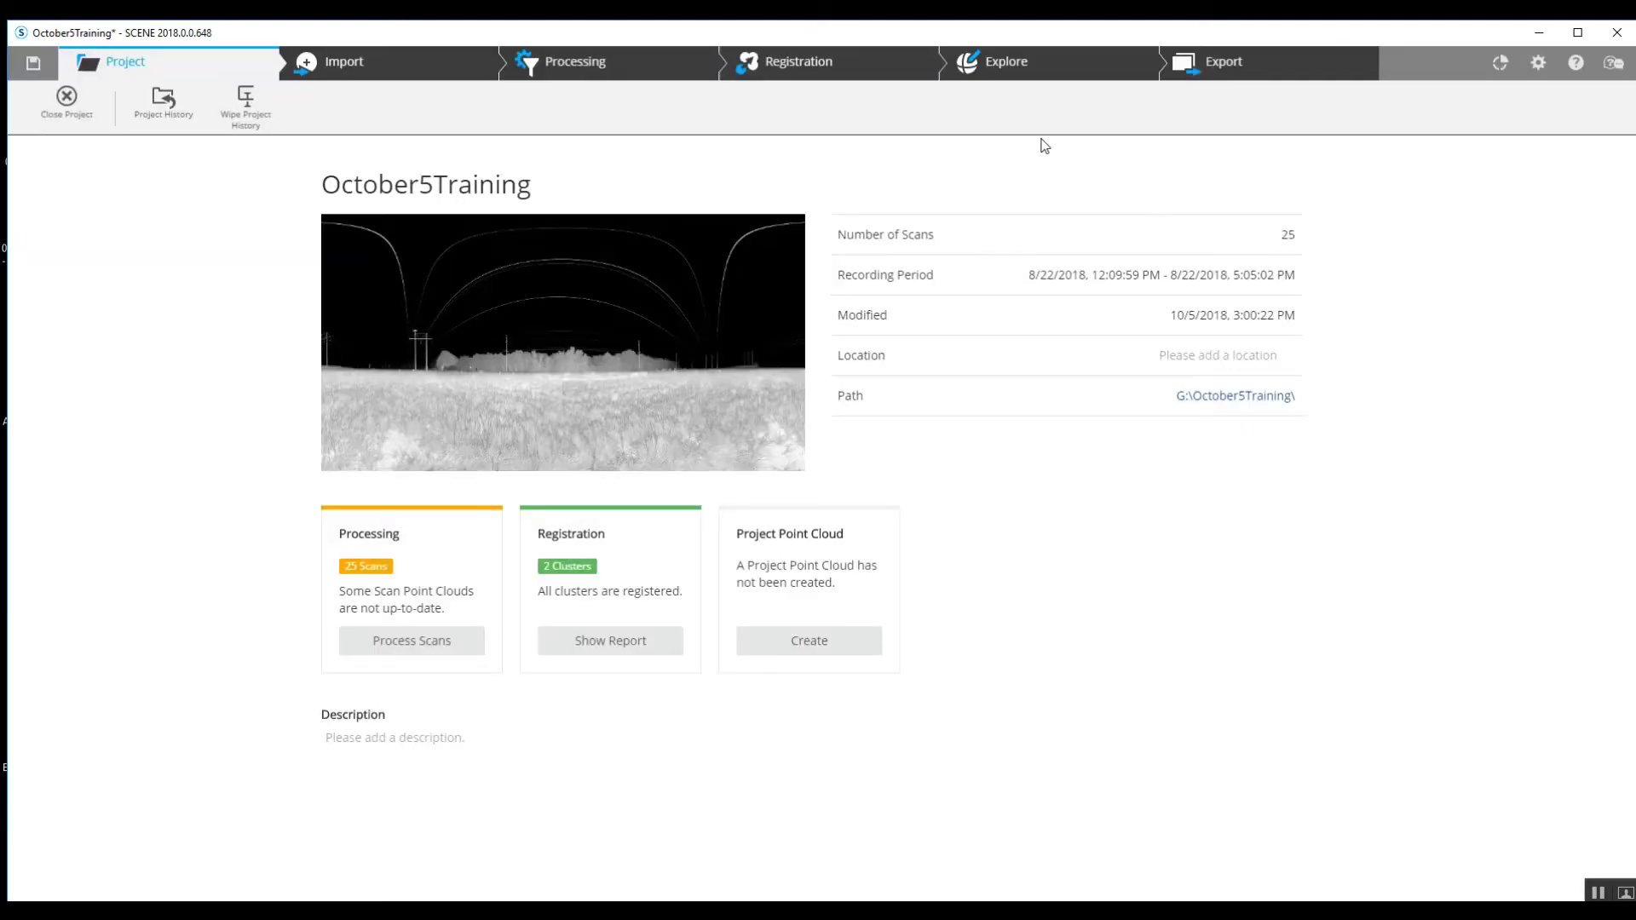
pyautogui.click(1059, 63)
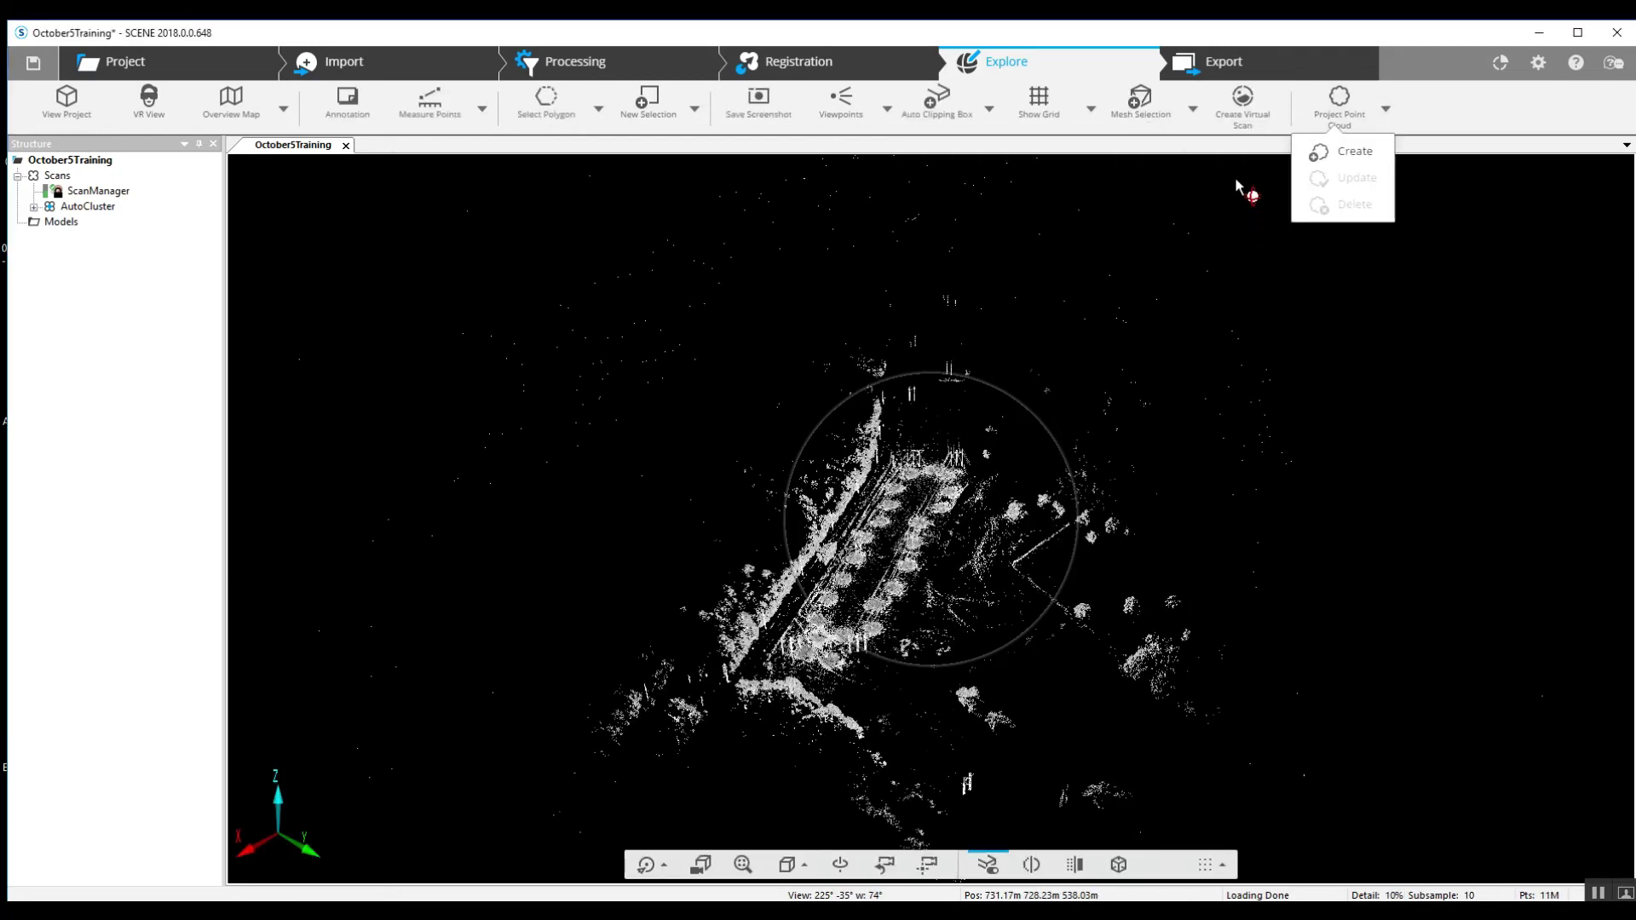
pyautogui.click(1350, 155)
pyautogui.click(865, 520)
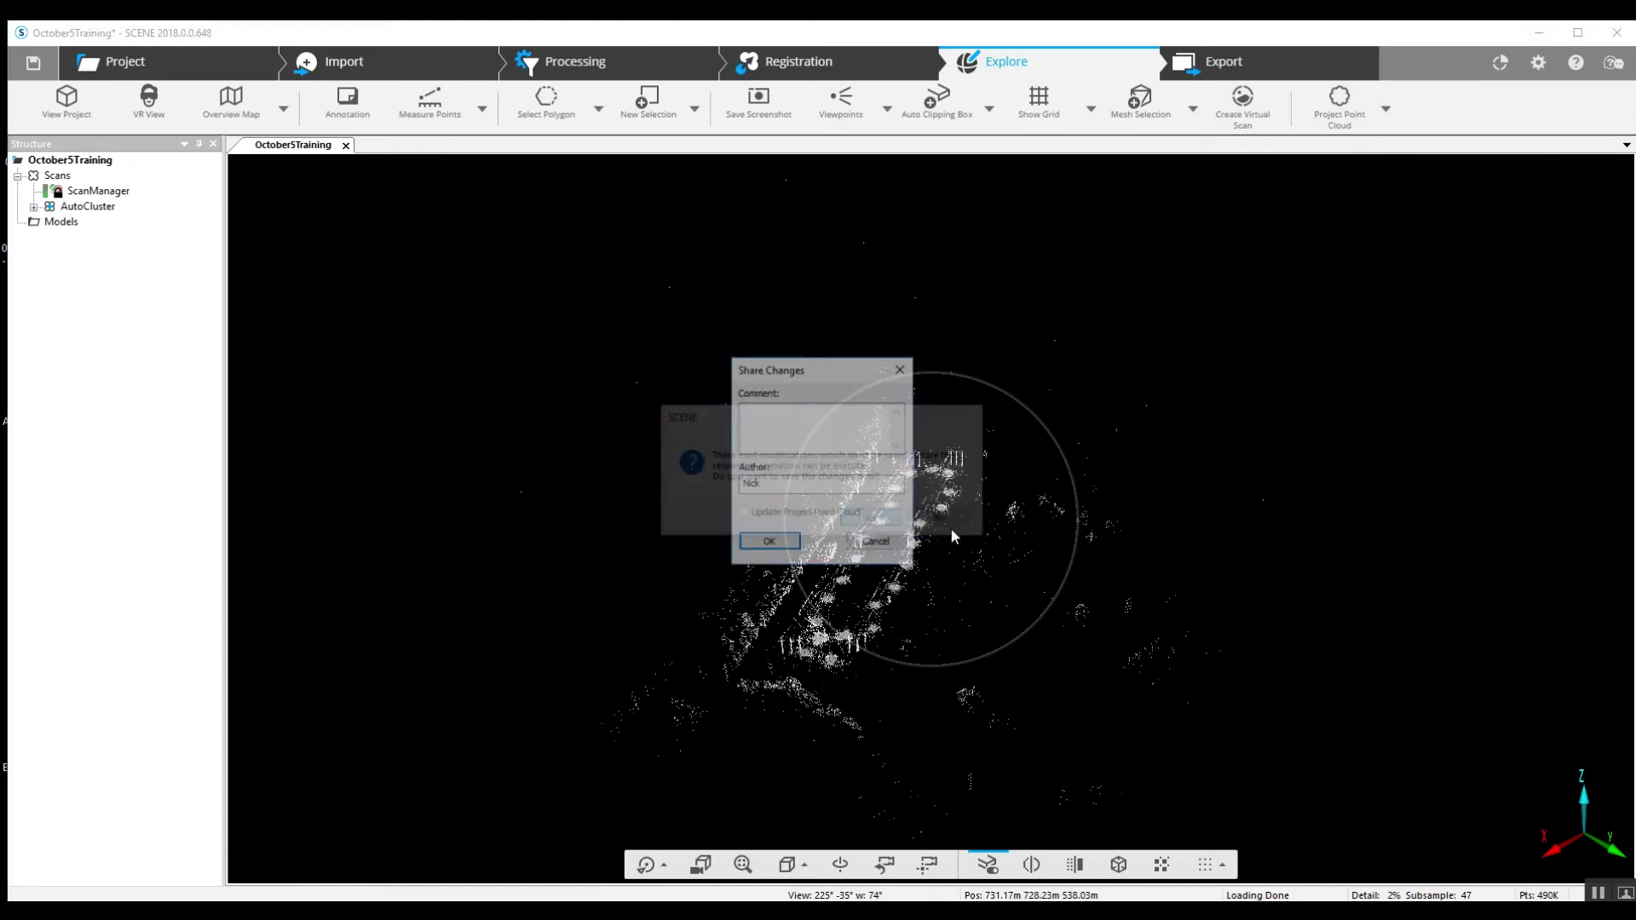
pyautogui.click(767, 544)
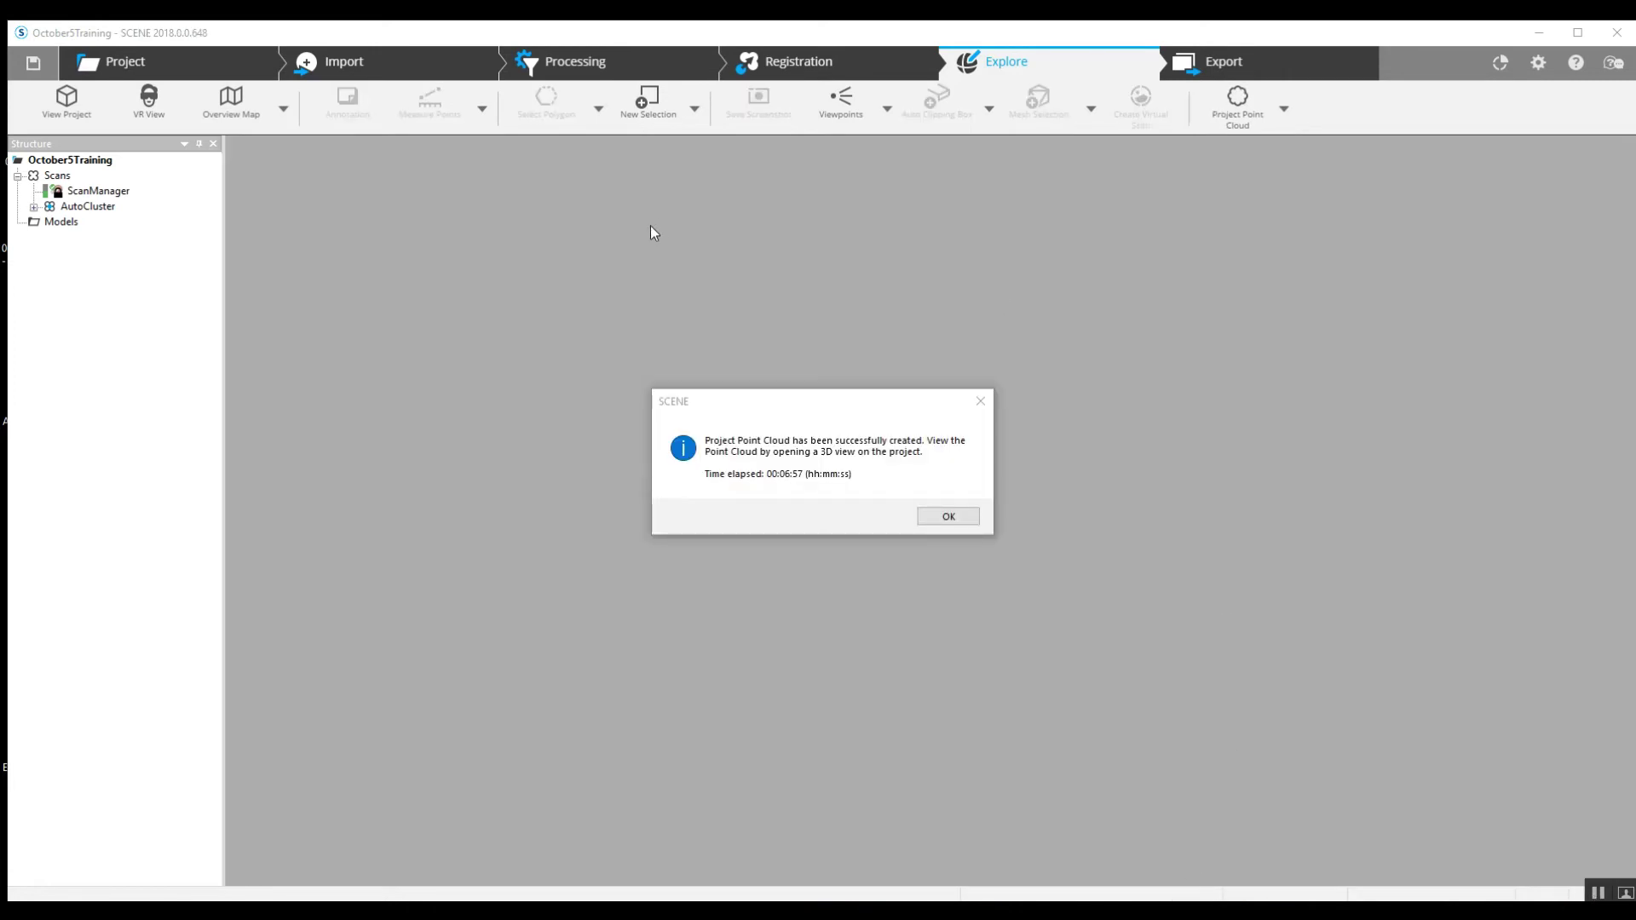
pyautogui.click(948, 516)
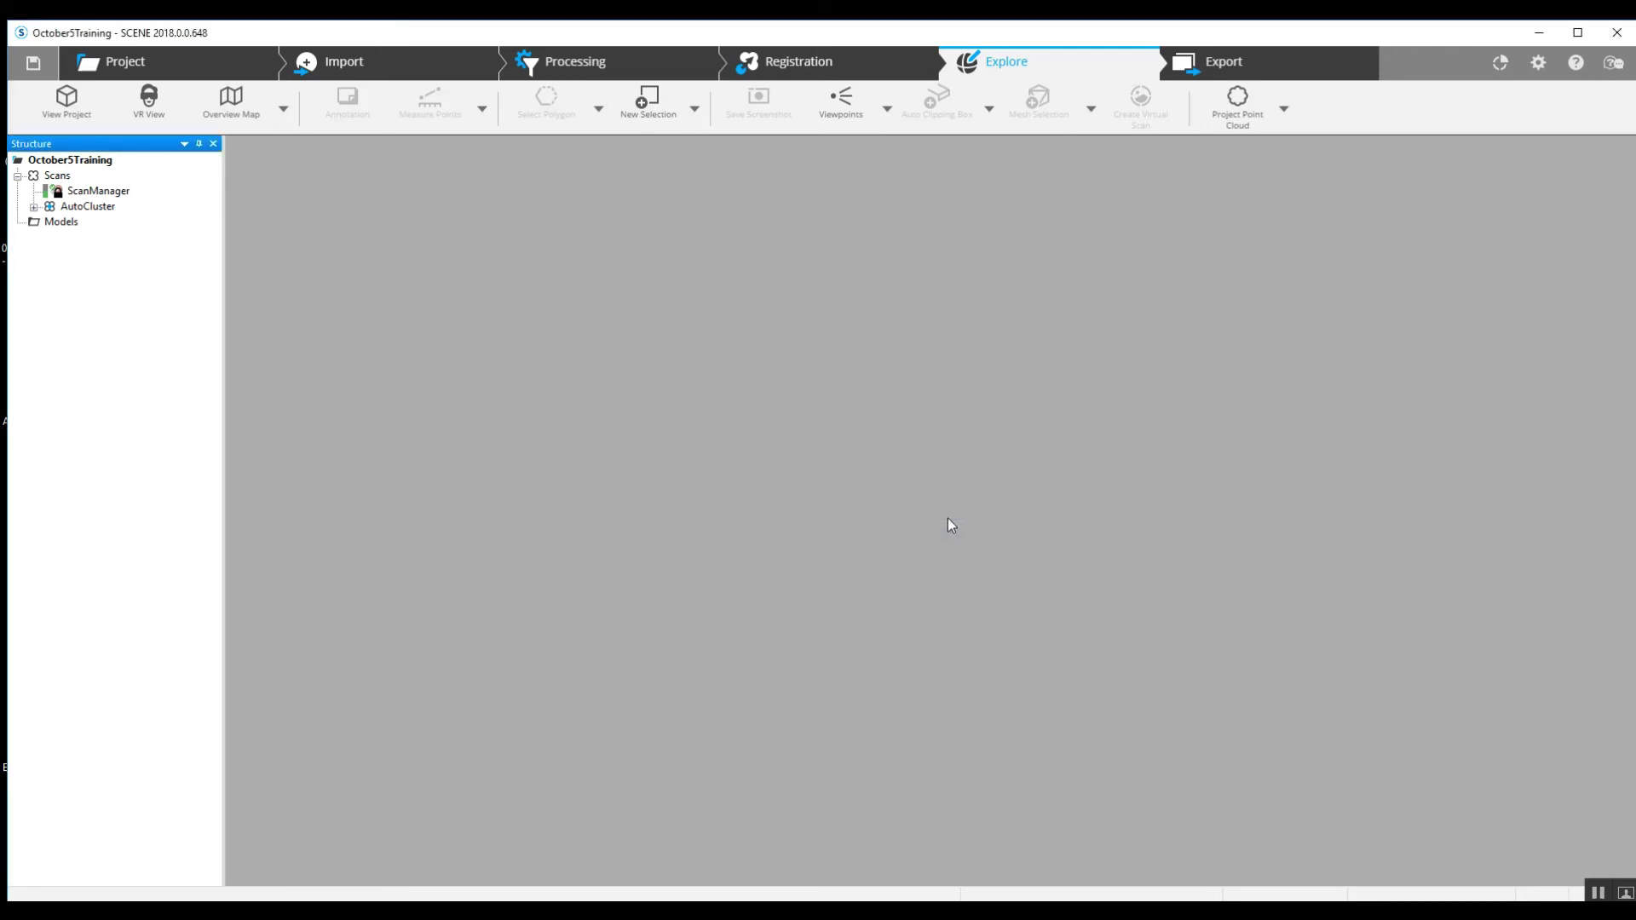
# - Unload all scans and pictures, open the project in a 3D view, and add an auto clipping box
pyautogui.rightClick(58, 177)
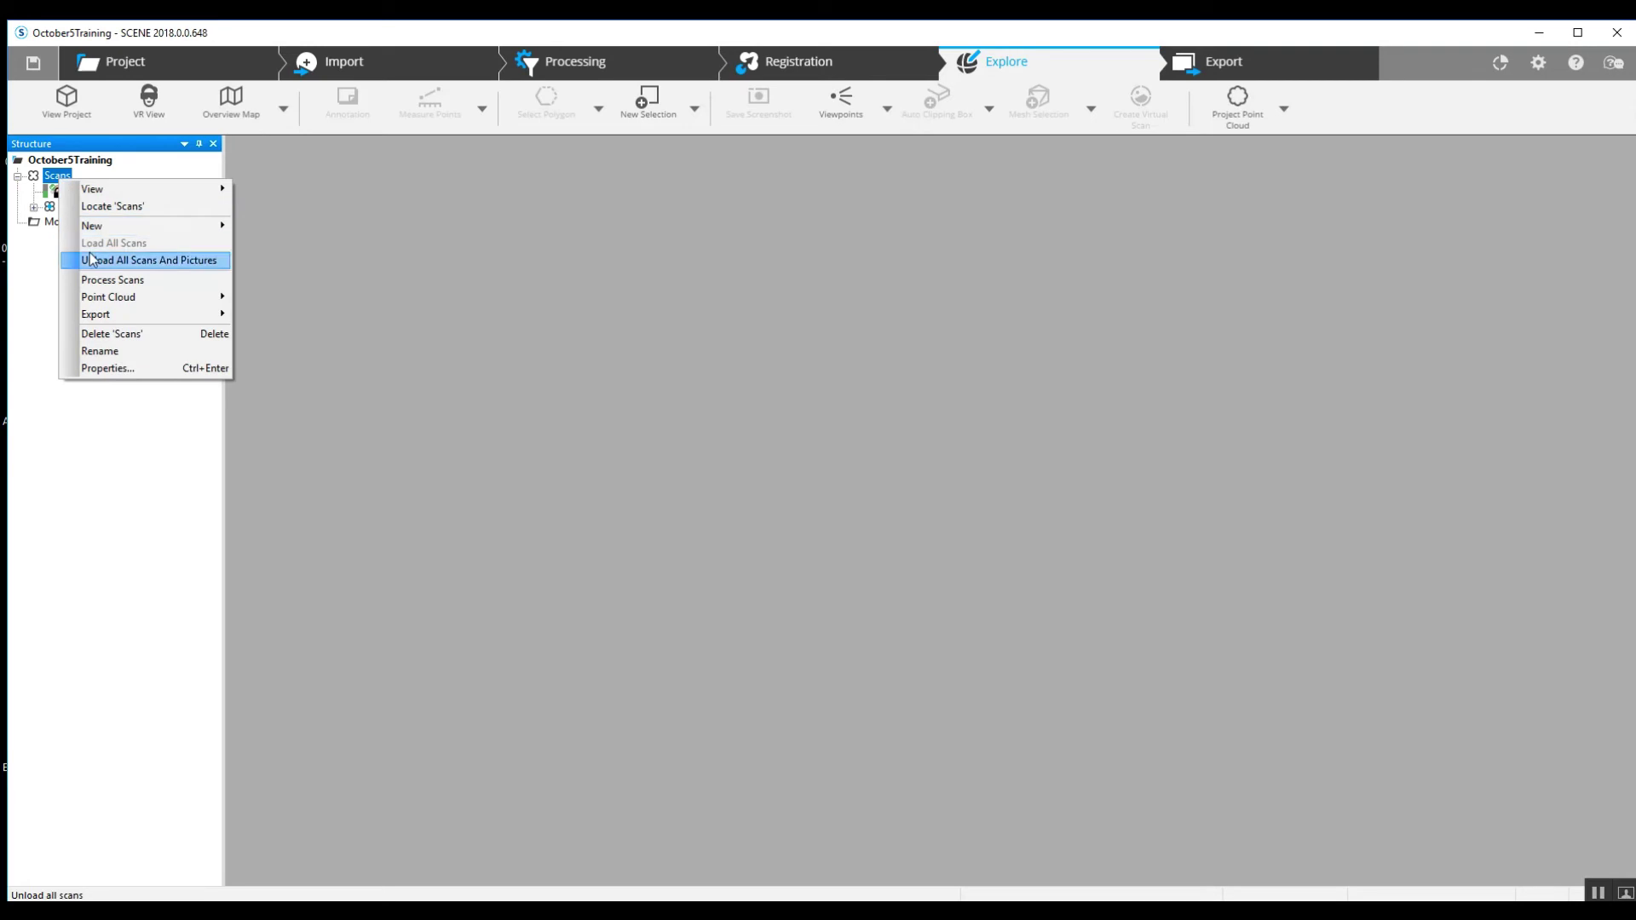
pyautogui.click(92, 259)
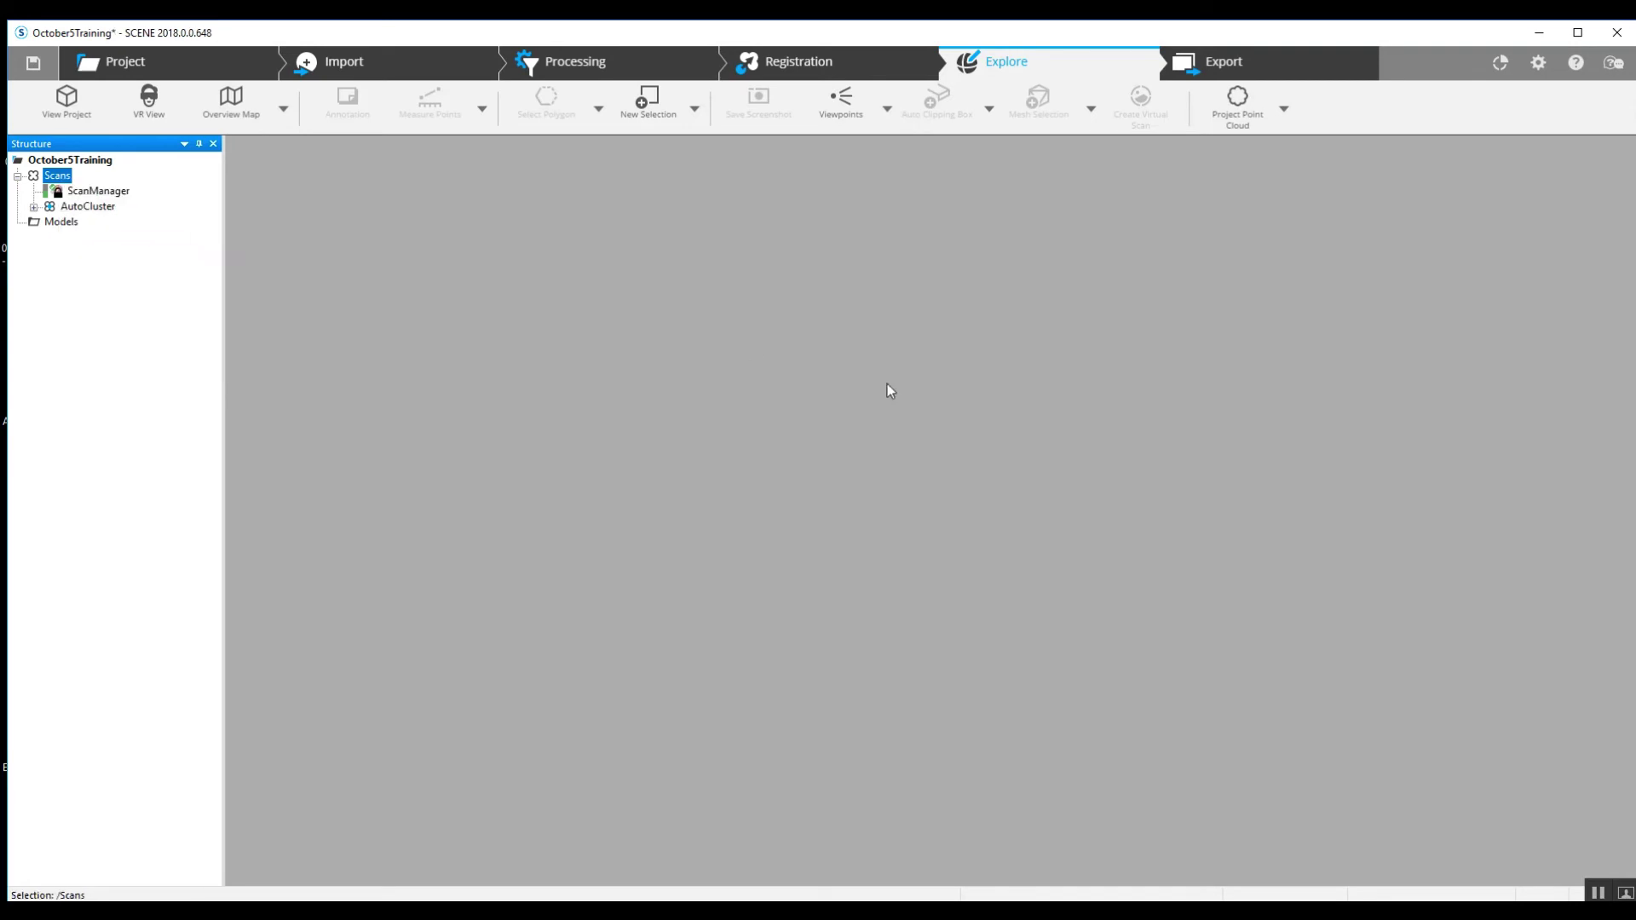
pyautogui.rightClick(55, 177)
pyautogui.moveTo(181, 186)
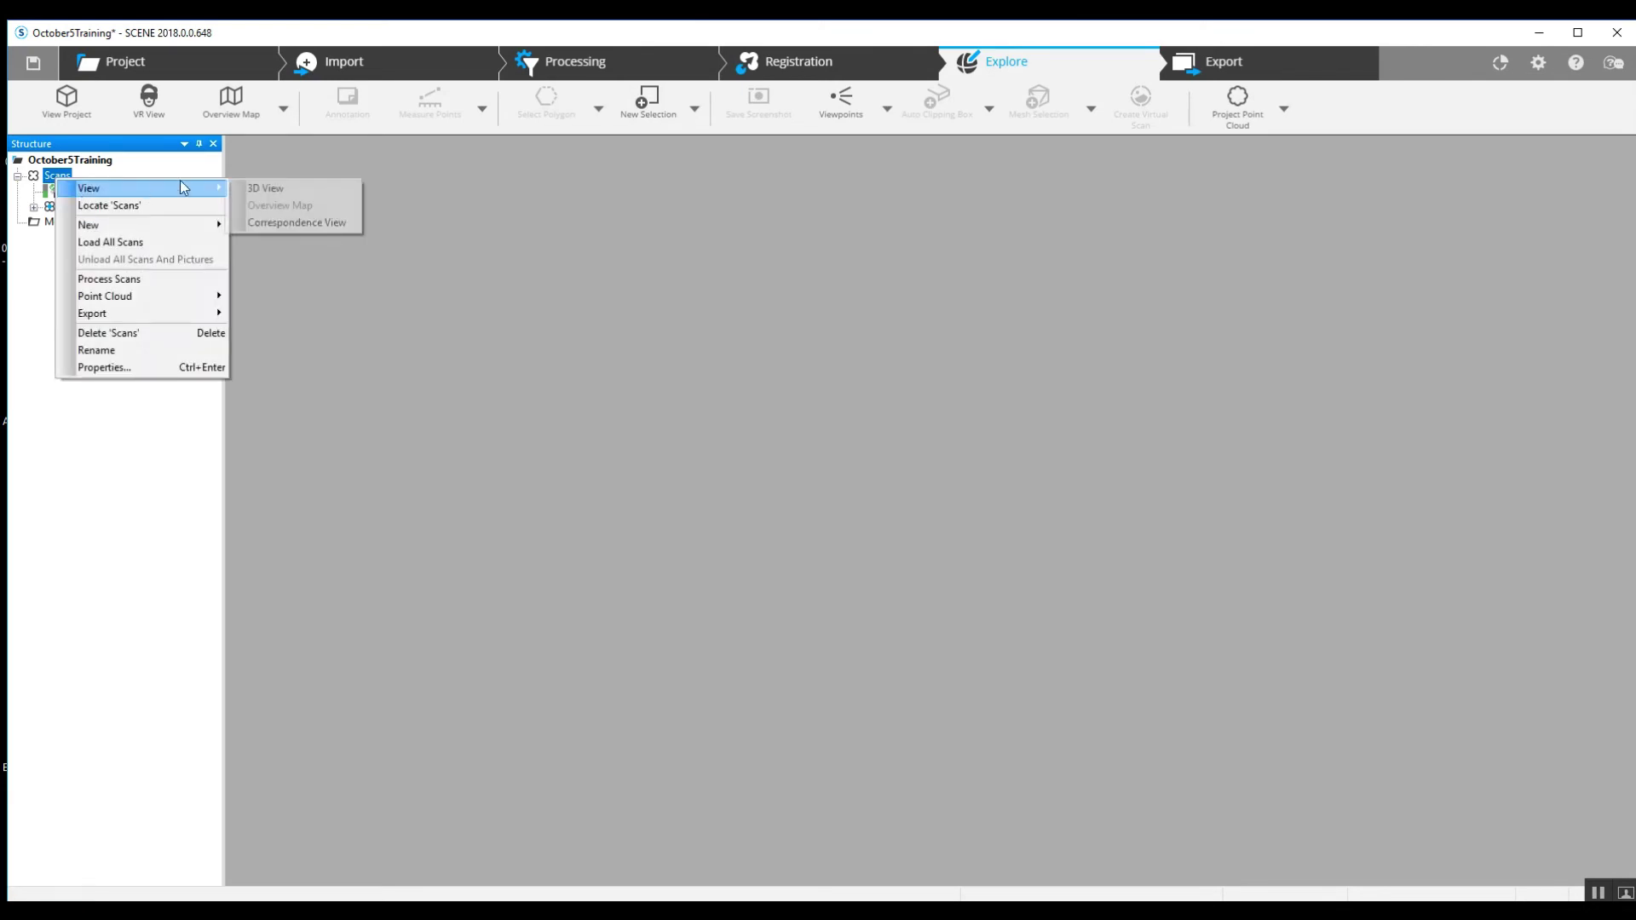
pyautogui.click(274, 188)
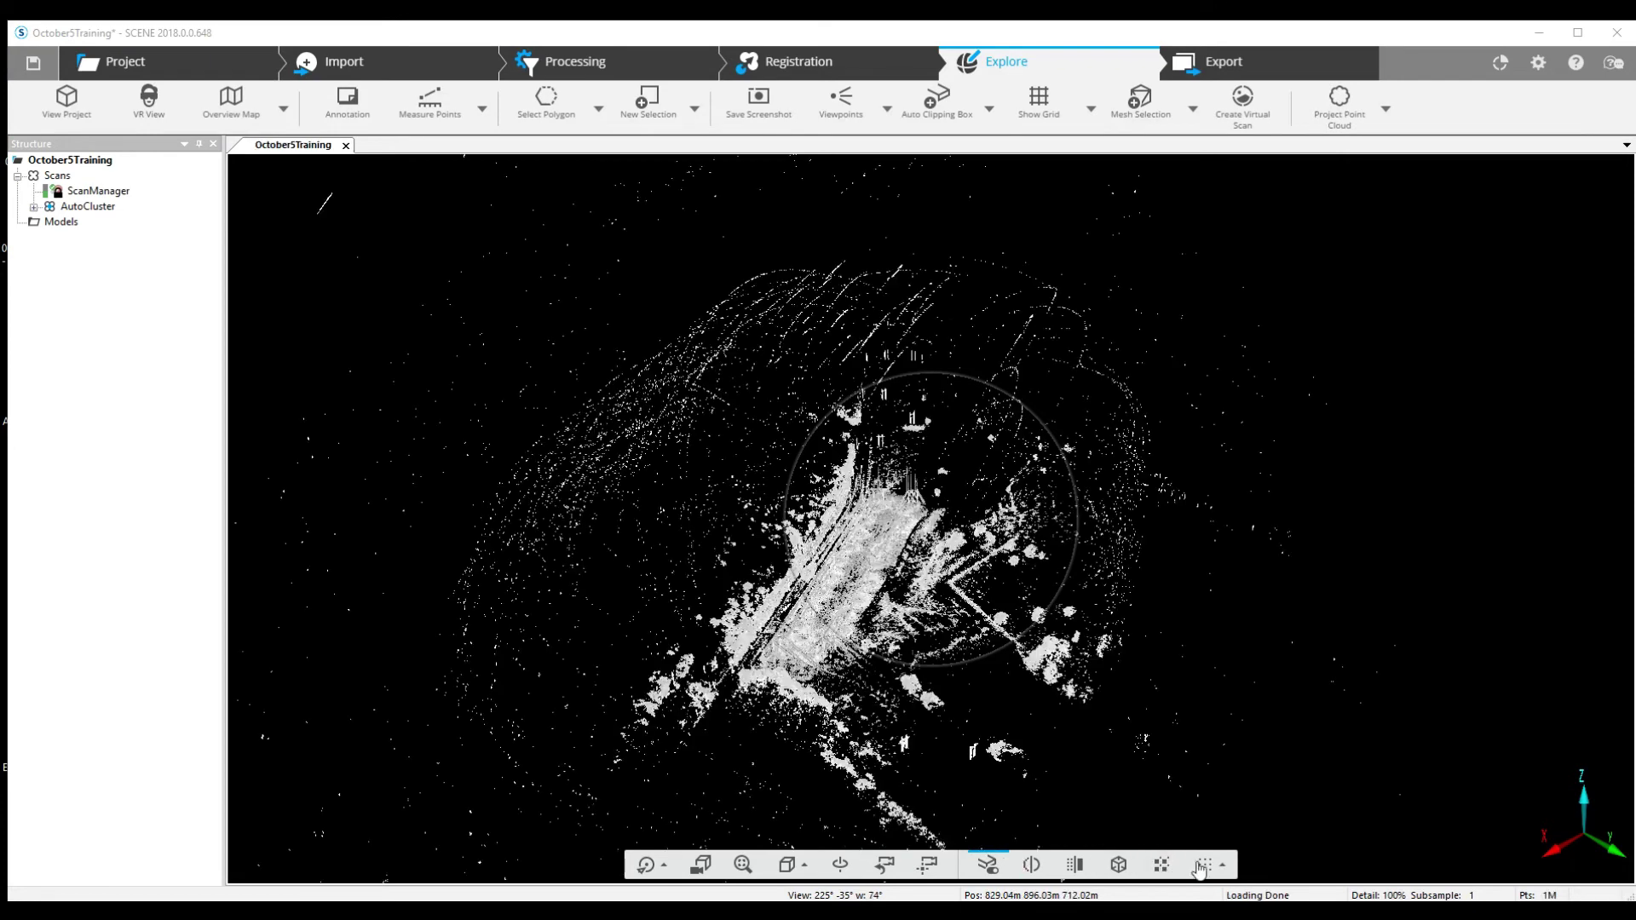
pyautogui.moveTo(1216, 747); pyautogui.dragTo(1031, 389)
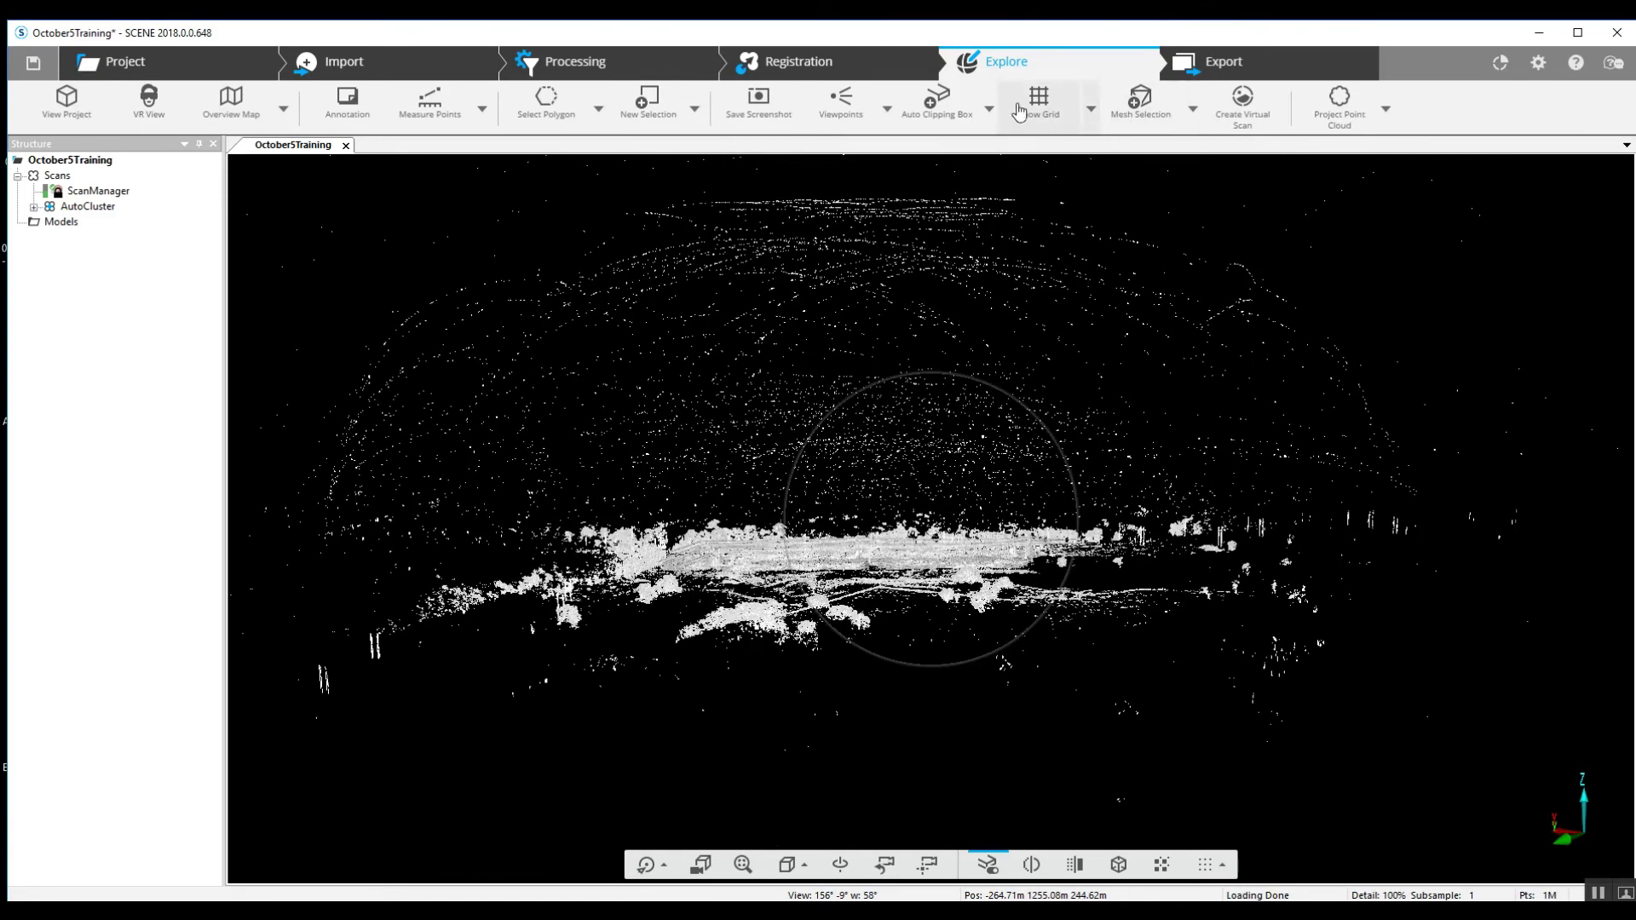
pyautogui.click(936, 100)
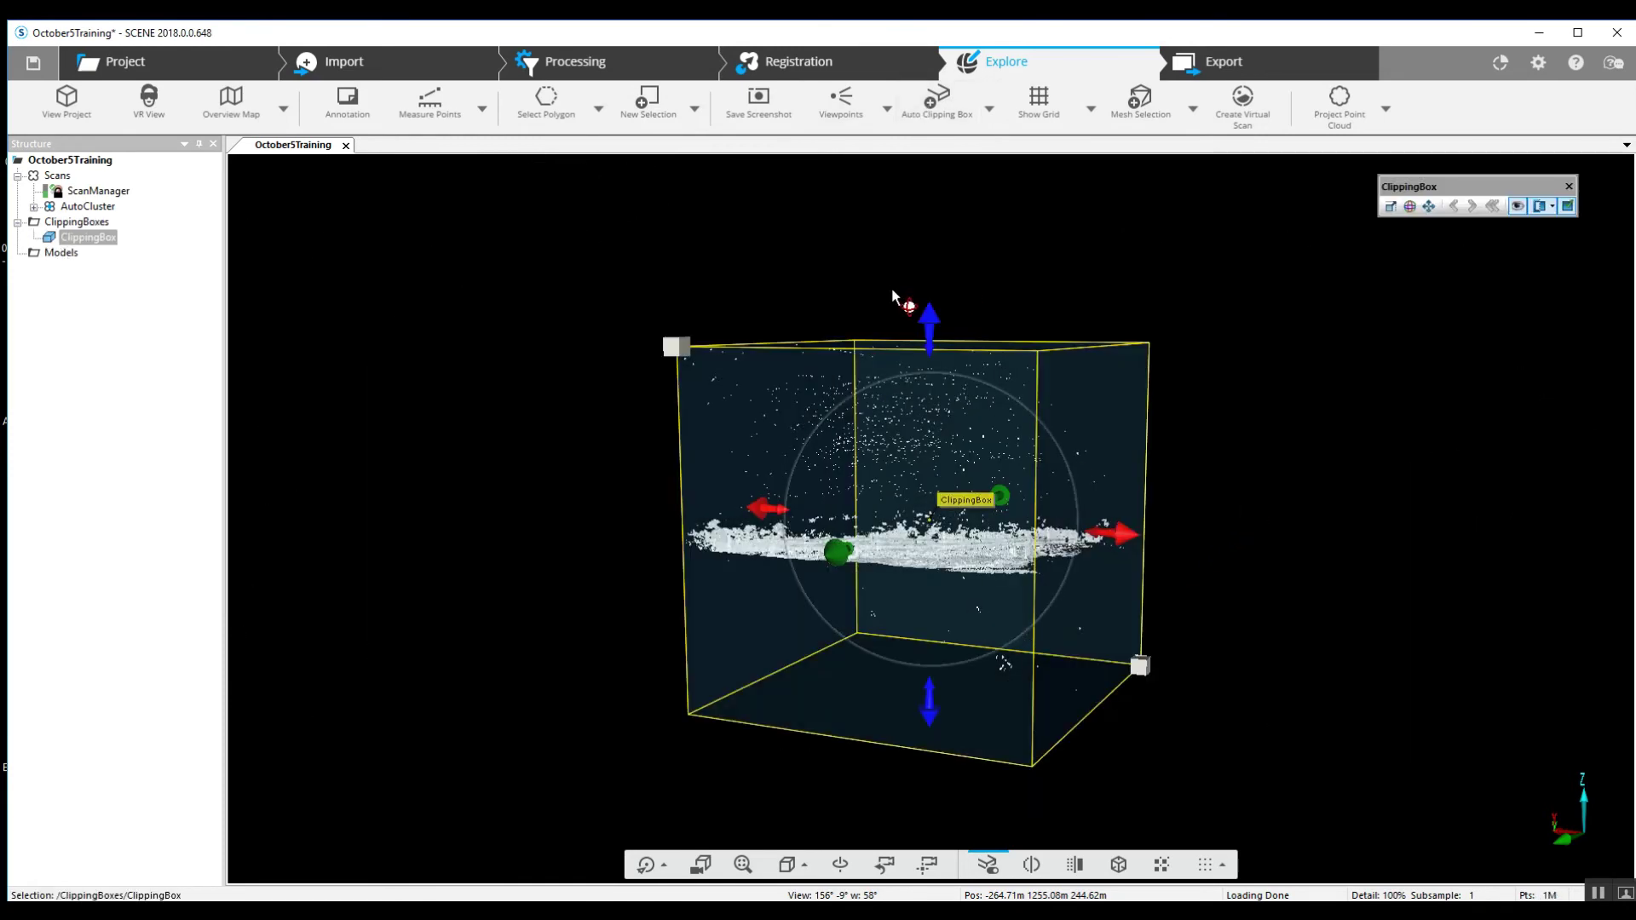
# - Rotate the clipping box about 26° and drag its bottom and left faces outward
pyautogui.moveTo(928, 321); pyautogui.dragTo(944, 358)
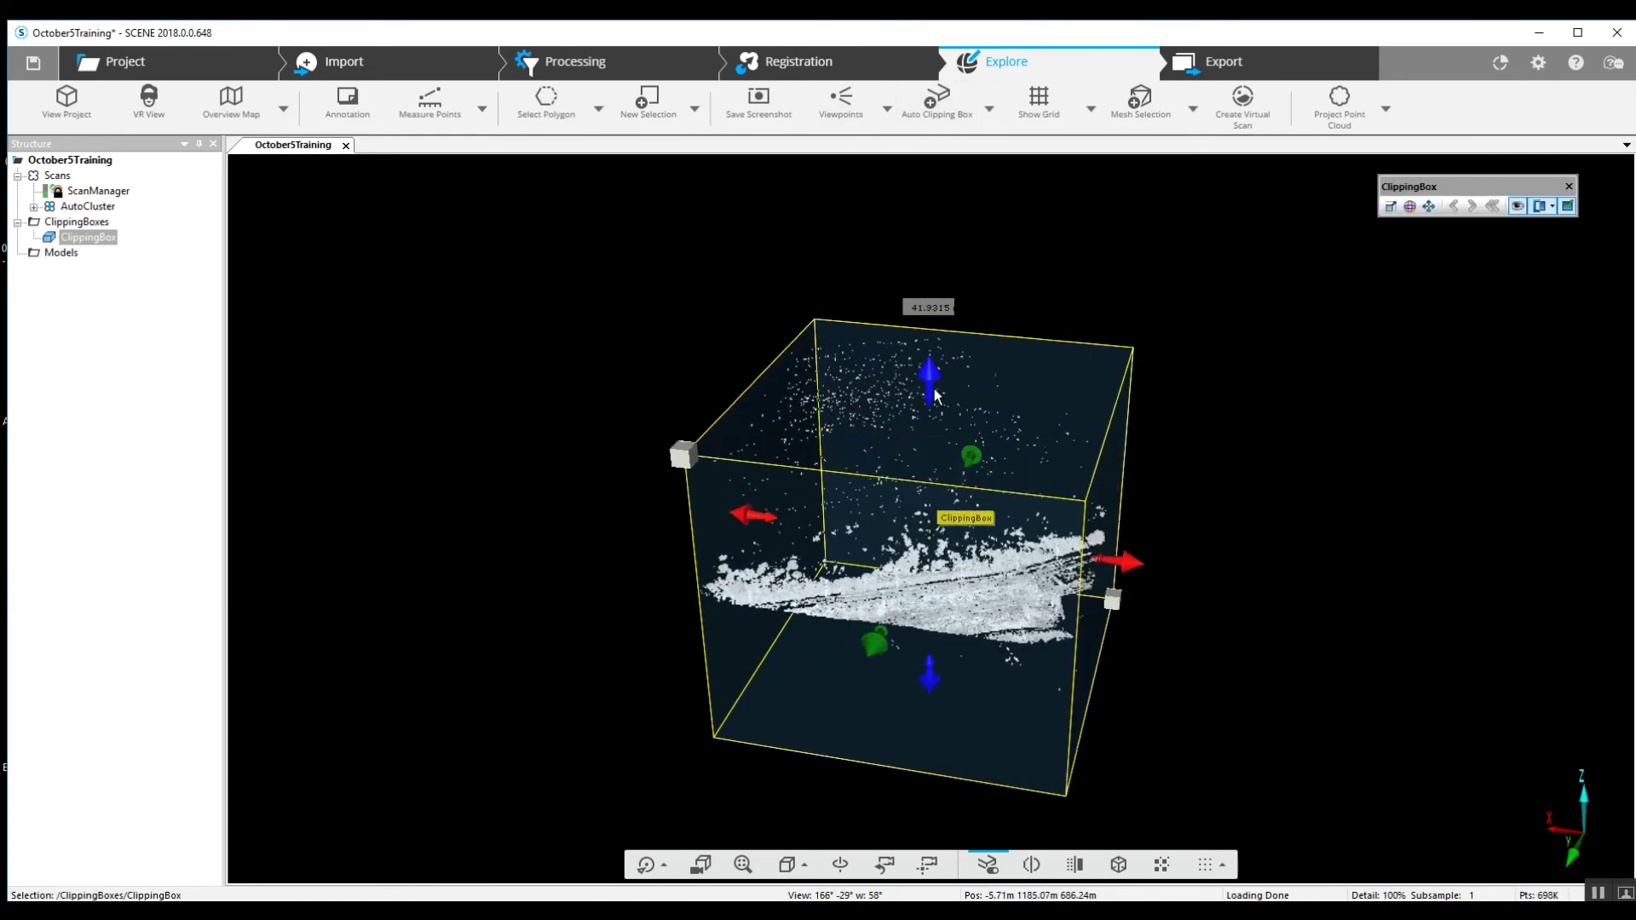
pyautogui.moveTo(935, 395); pyautogui.dragTo(1330, 651)
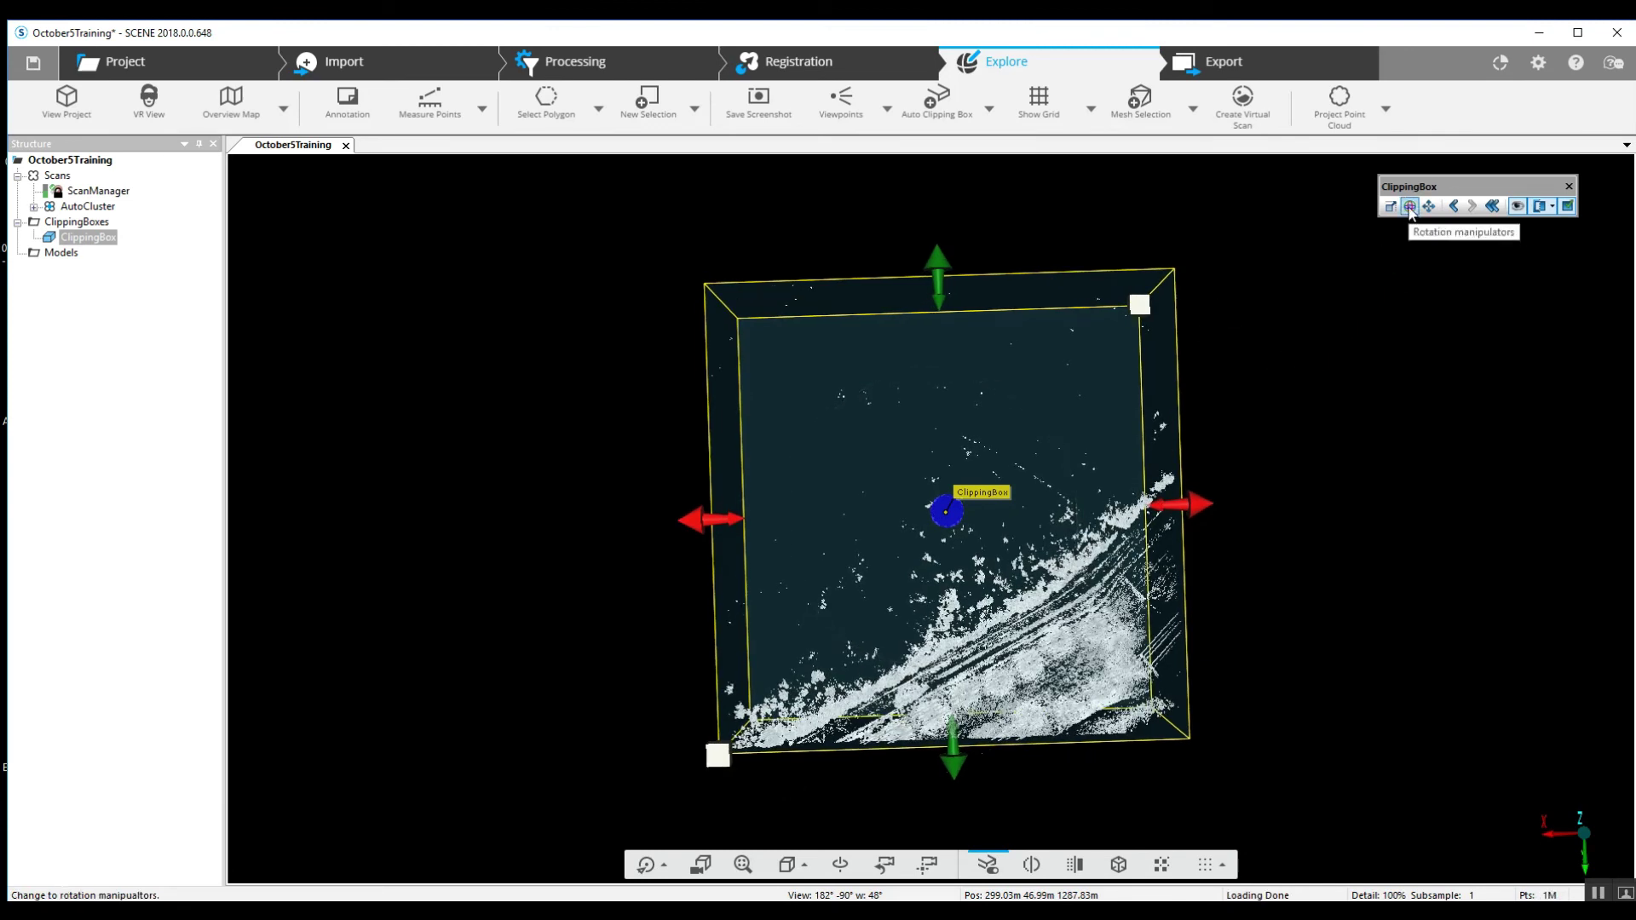
pyautogui.click(1410, 207)
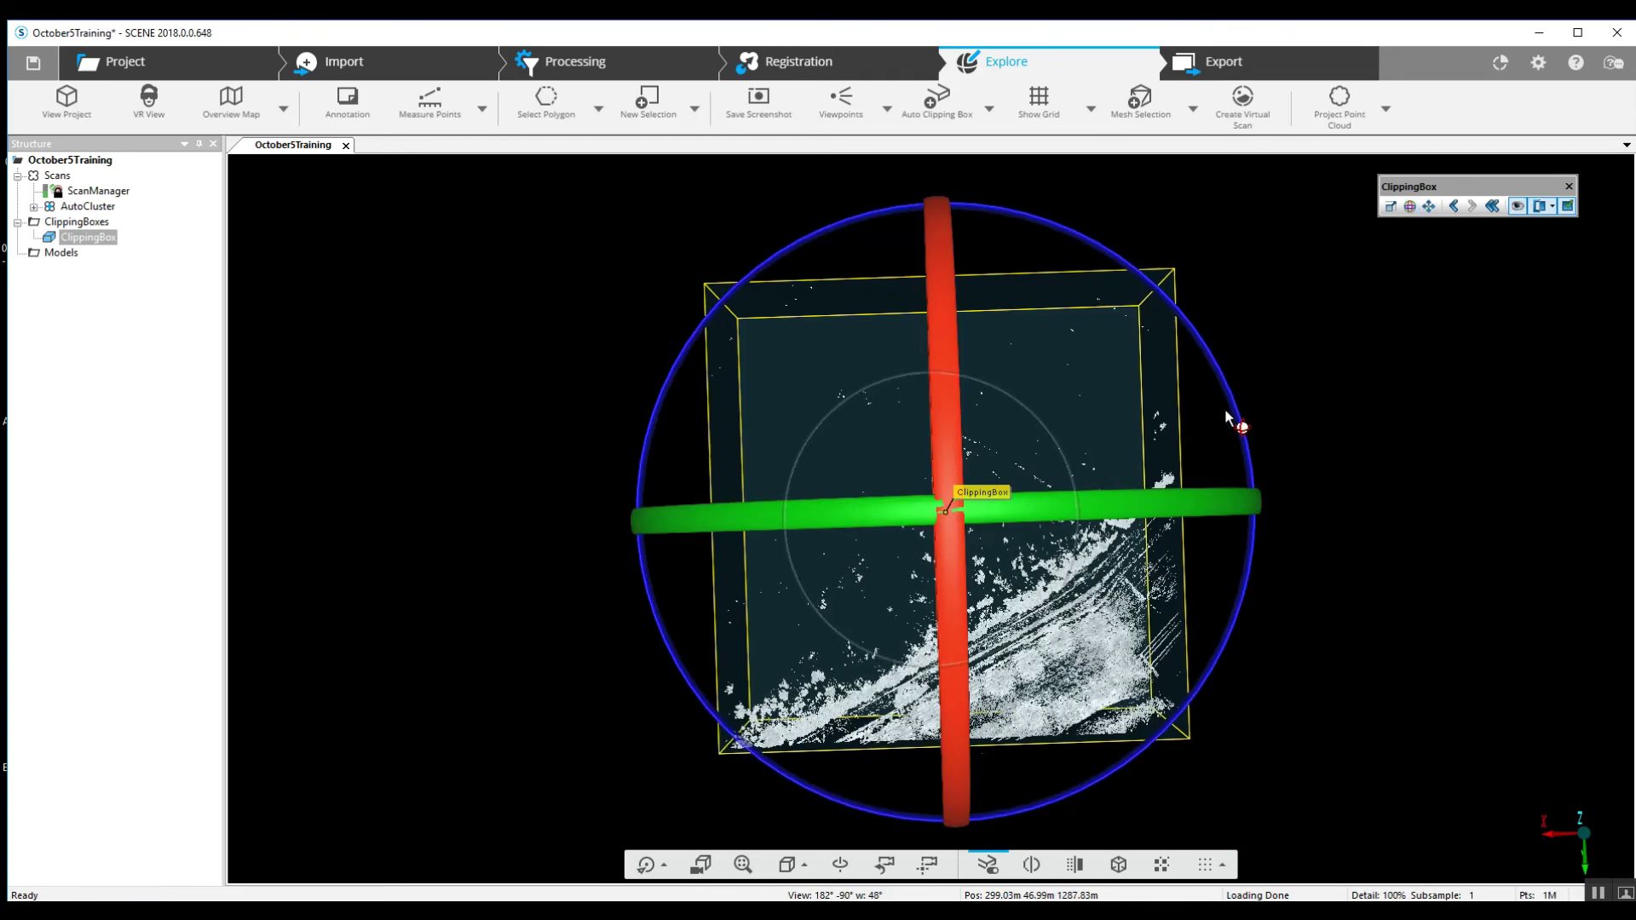
pyautogui.moveTo(1238, 407); pyautogui.dragTo(1157, 292)
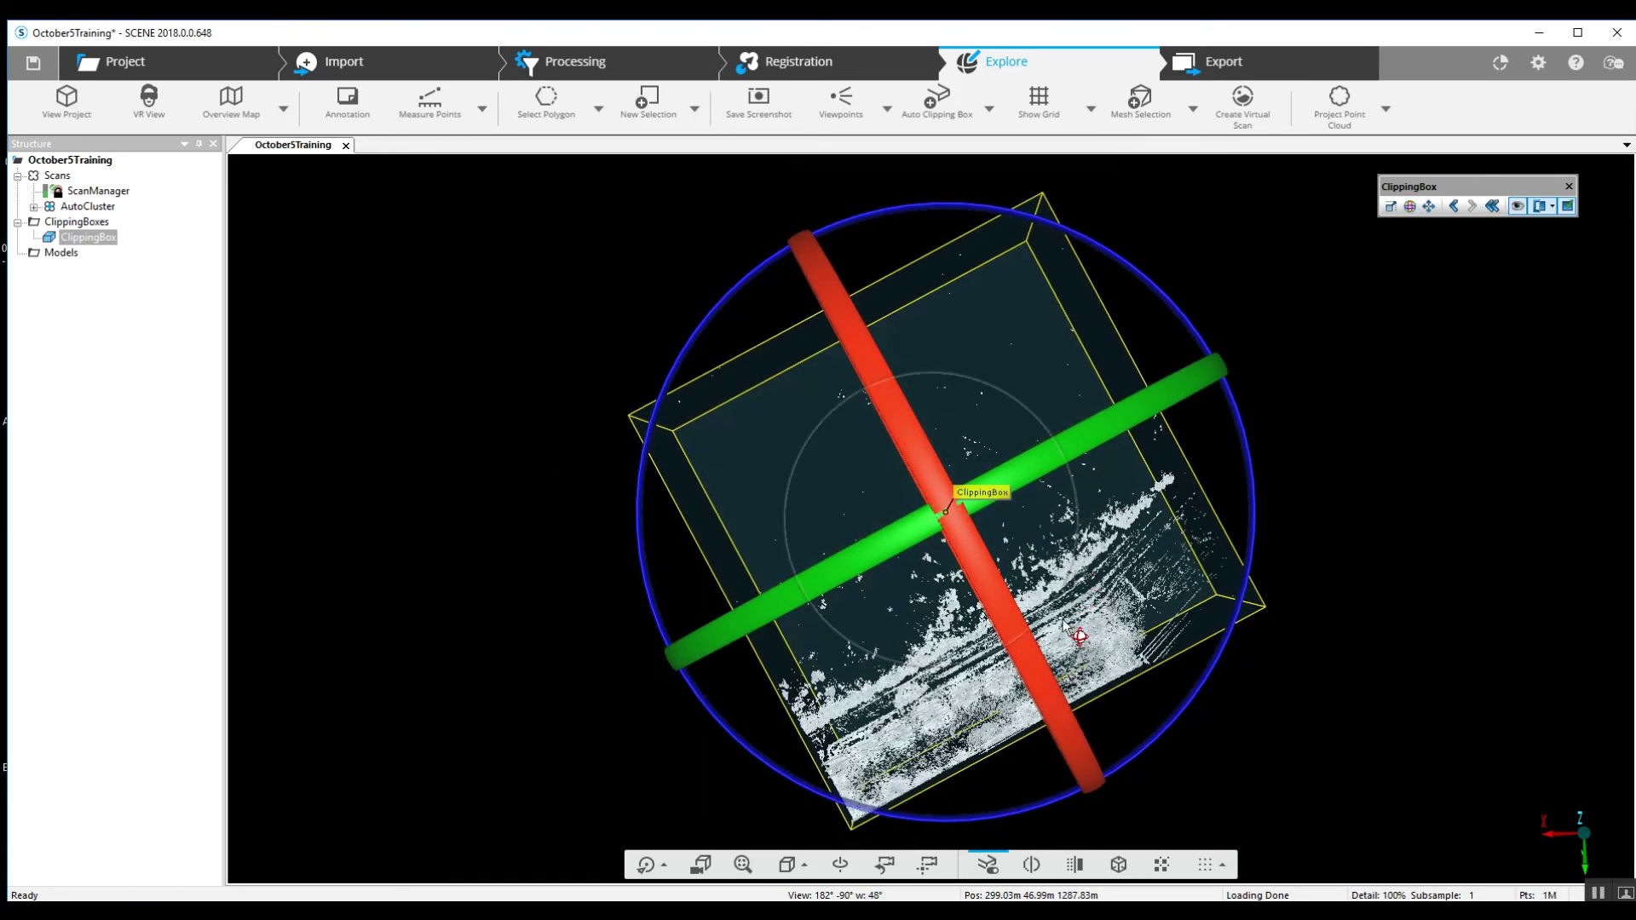
pyautogui.click(1064, 624)
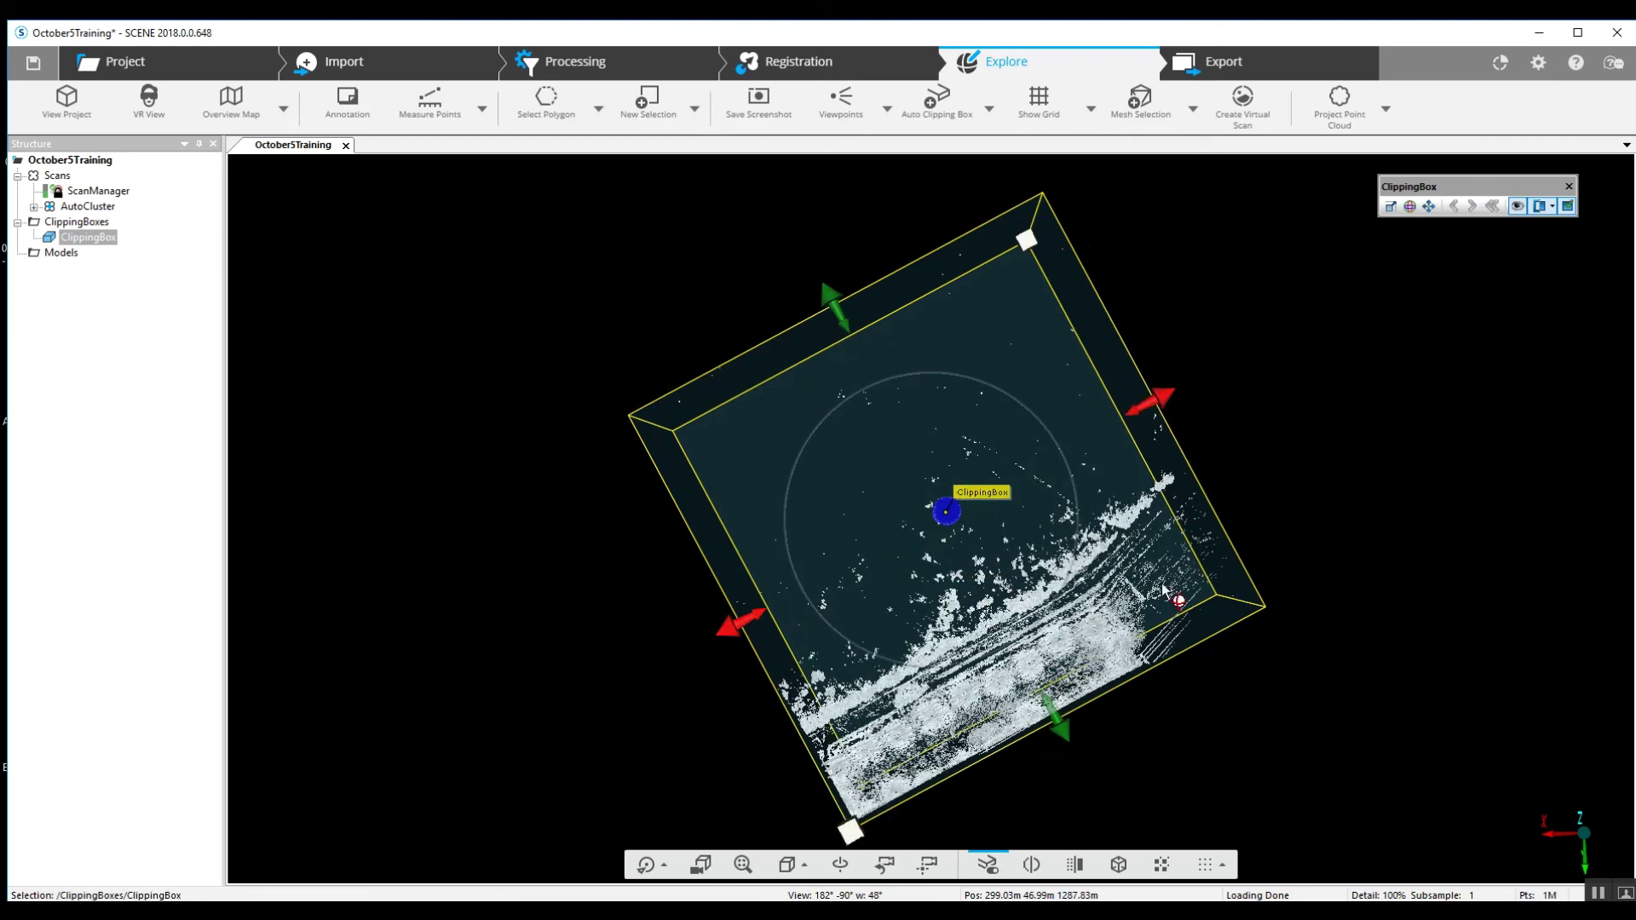
pyautogui.moveTo(1045, 659); pyautogui.dragTo(945, 853)
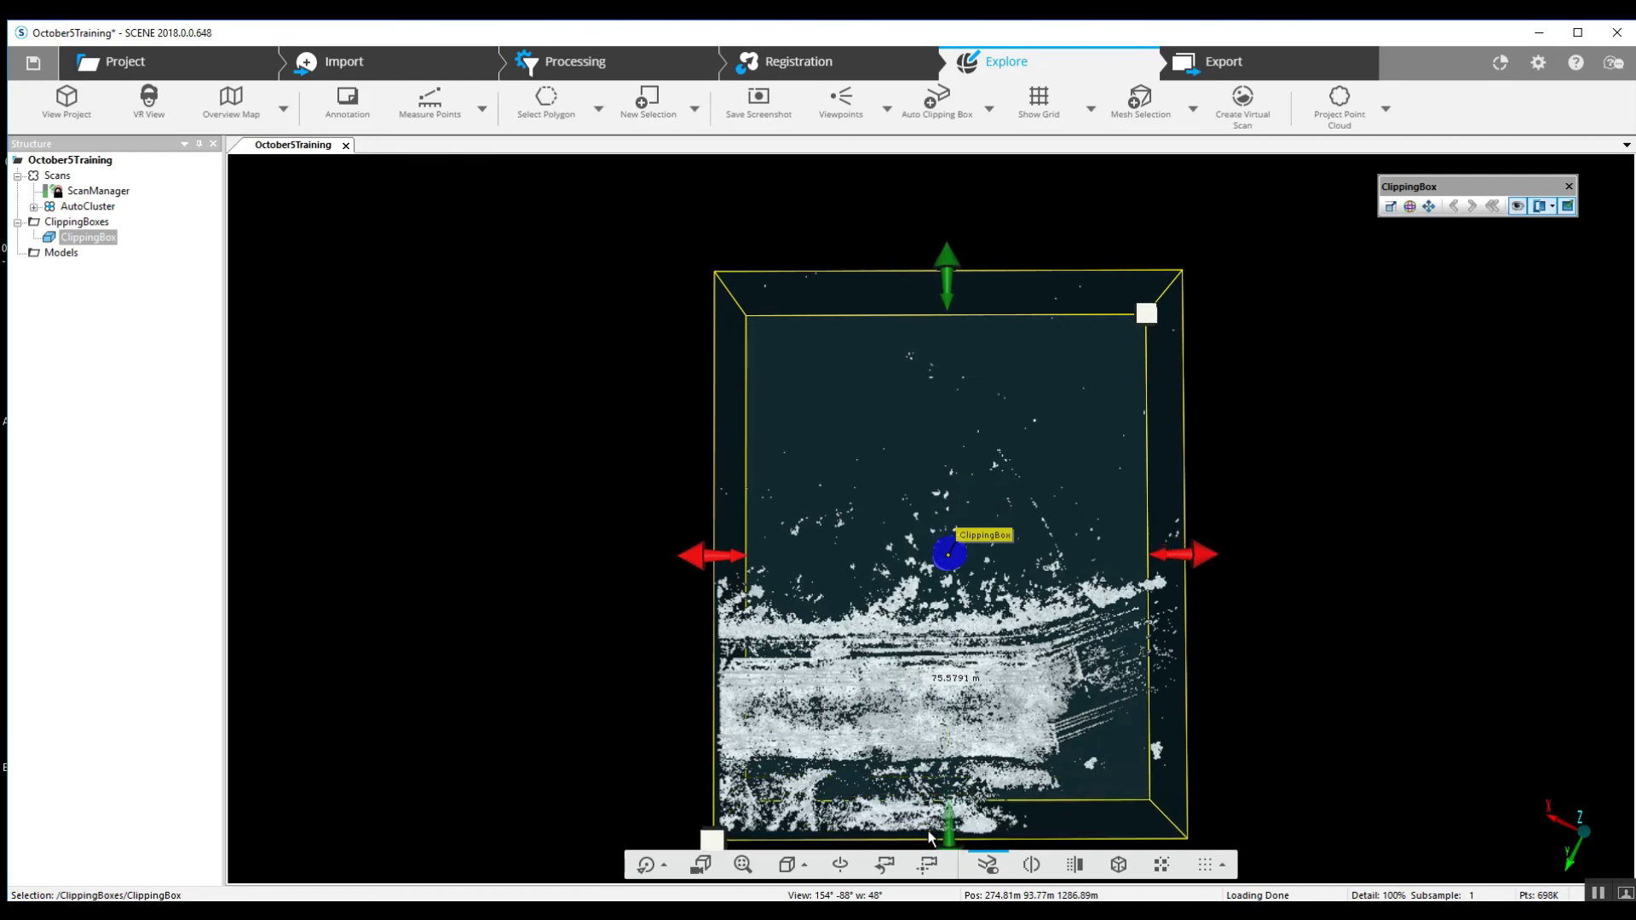
pyautogui.moveTo(701, 558); pyautogui.dragTo(435, 548)
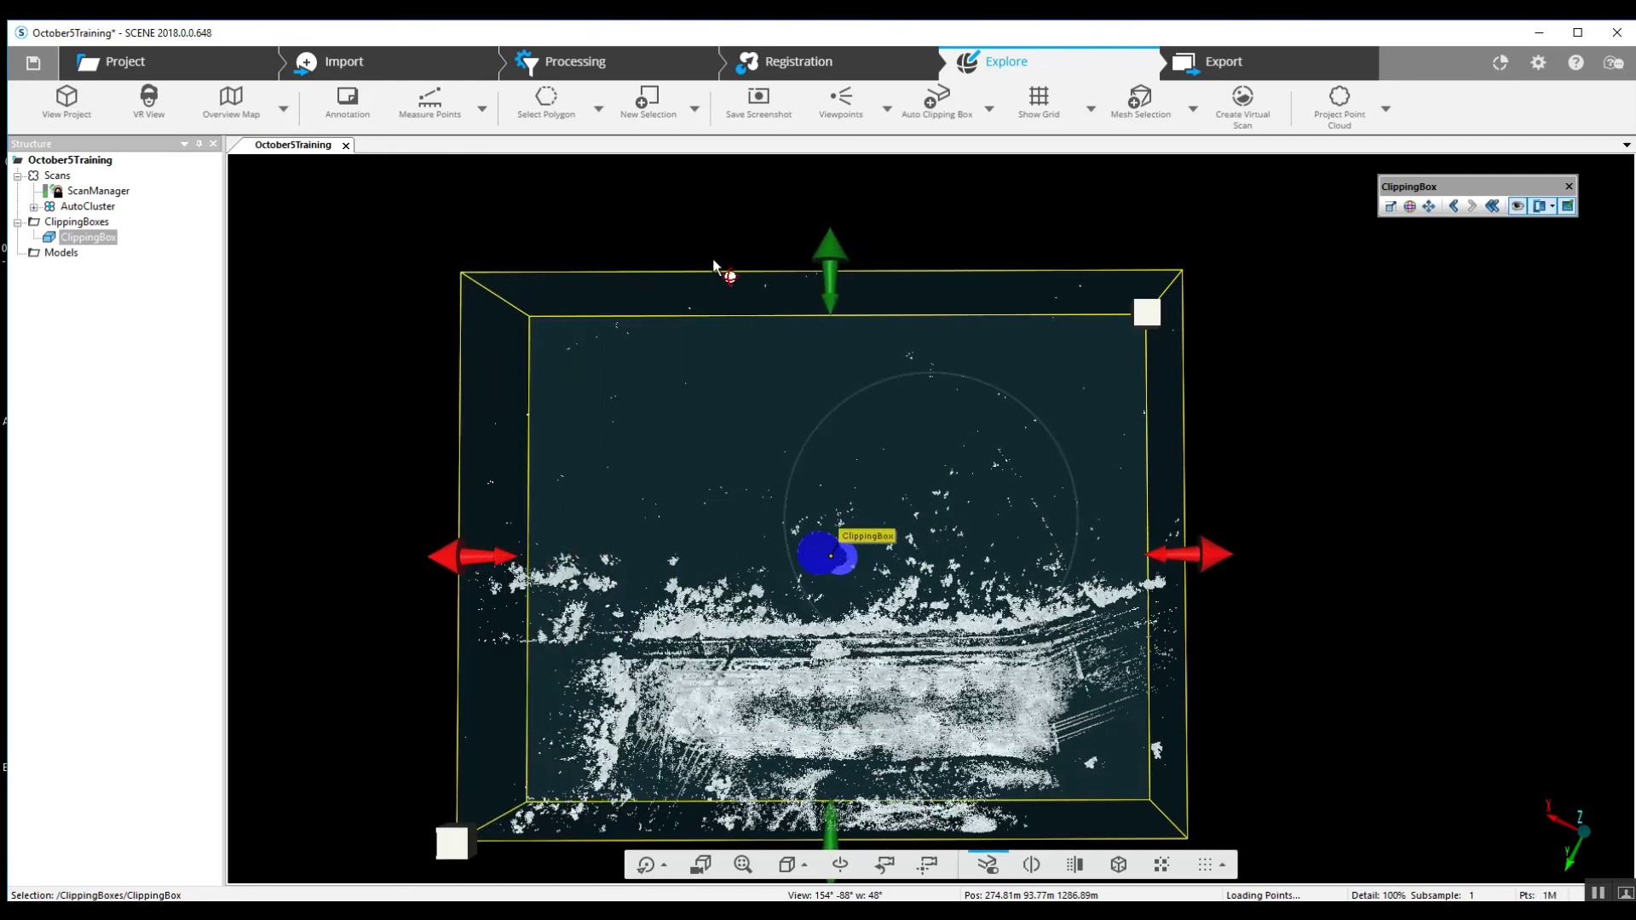
# - Thin the clipping box by pulling its top face down and raising its bottom face
pyautogui.moveTo(836, 261); pyautogui.dragTo(834, 467)
pyautogui.moveTo(946, 503); pyautogui.dragTo(974, 418, button='right')
pyautogui.scroll(5, 974, 418)
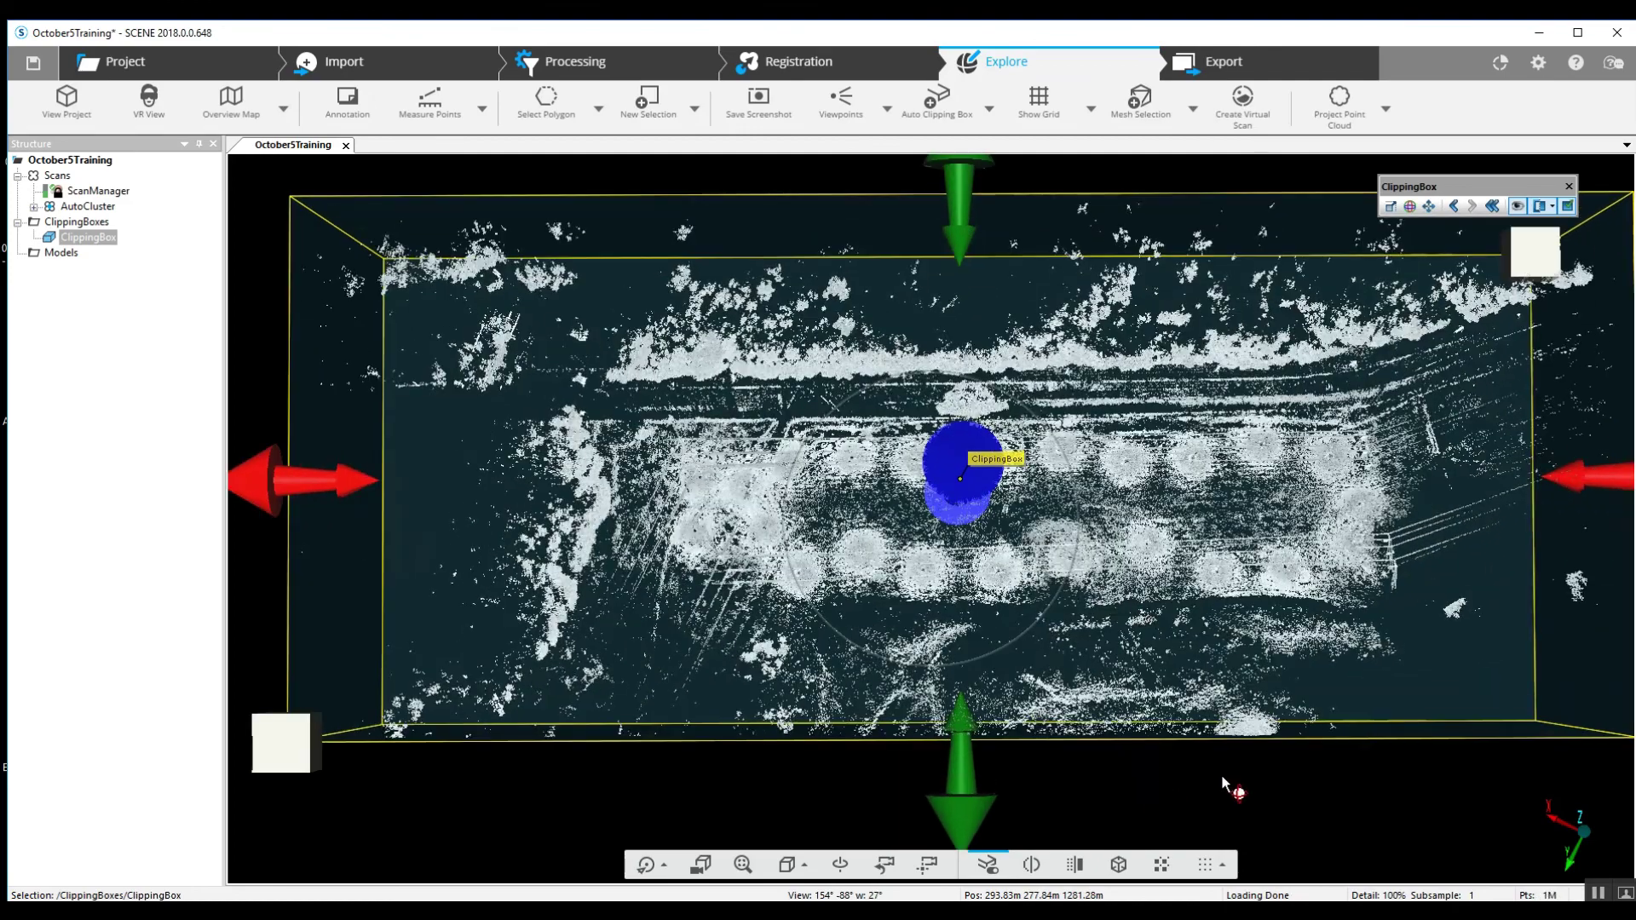
pyautogui.moveTo(1220, 774); pyautogui.dragTo(1239, 442)
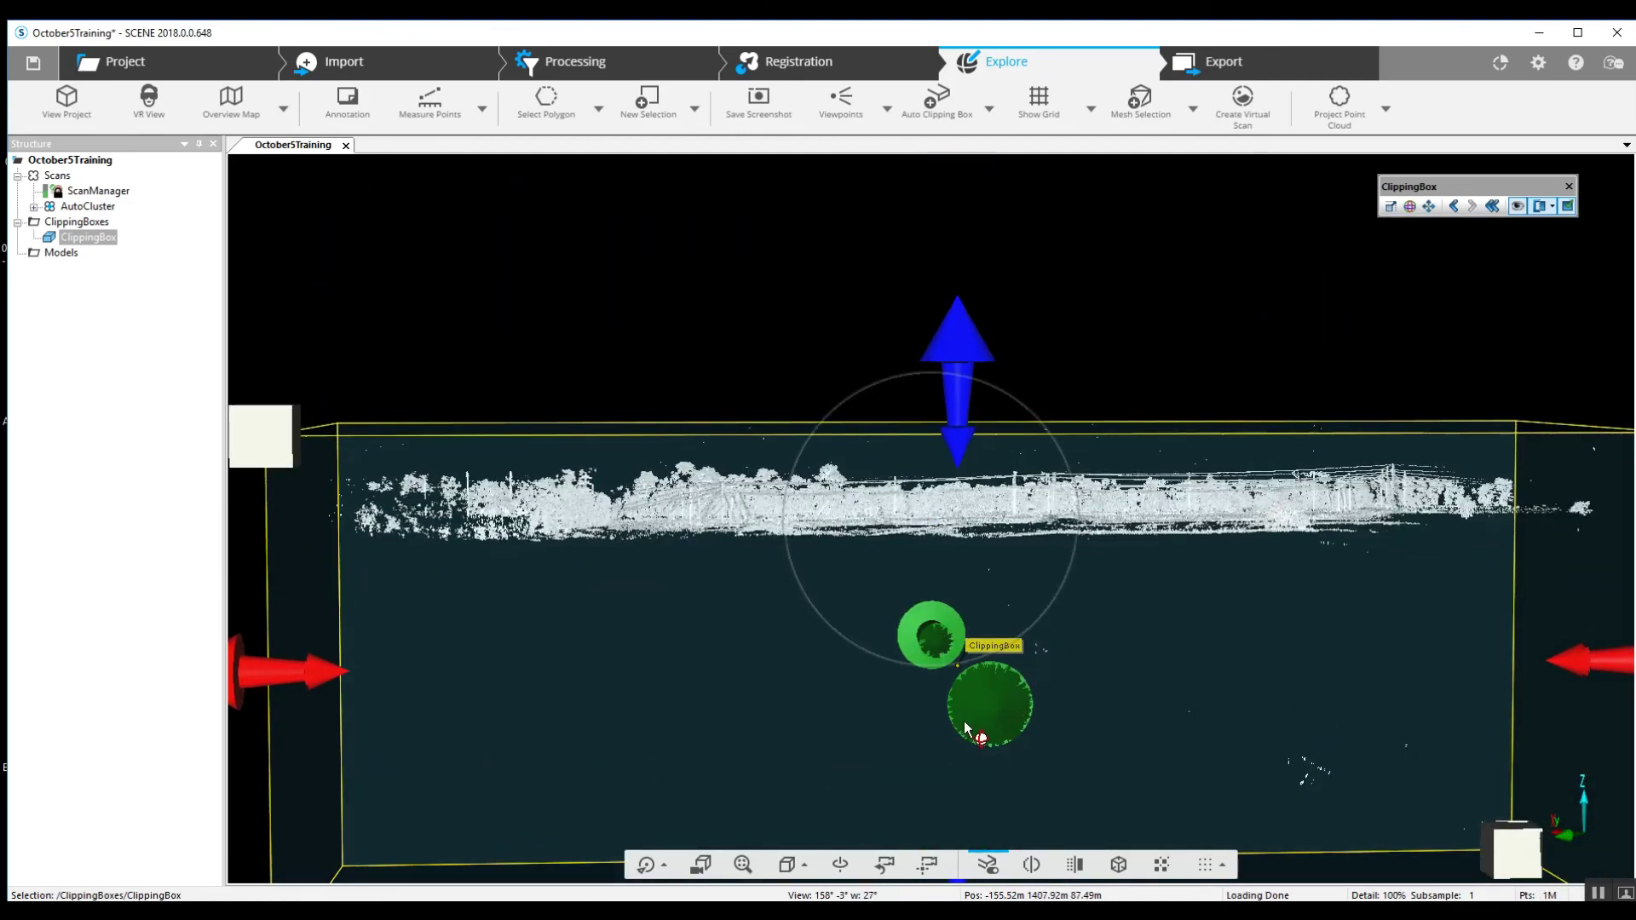
pyautogui.scroll(-2, 966, 731)
pyautogui.moveTo(976, 821); pyautogui.dragTo(955, 588)
pyautogui.scroll(3, 975, 389)
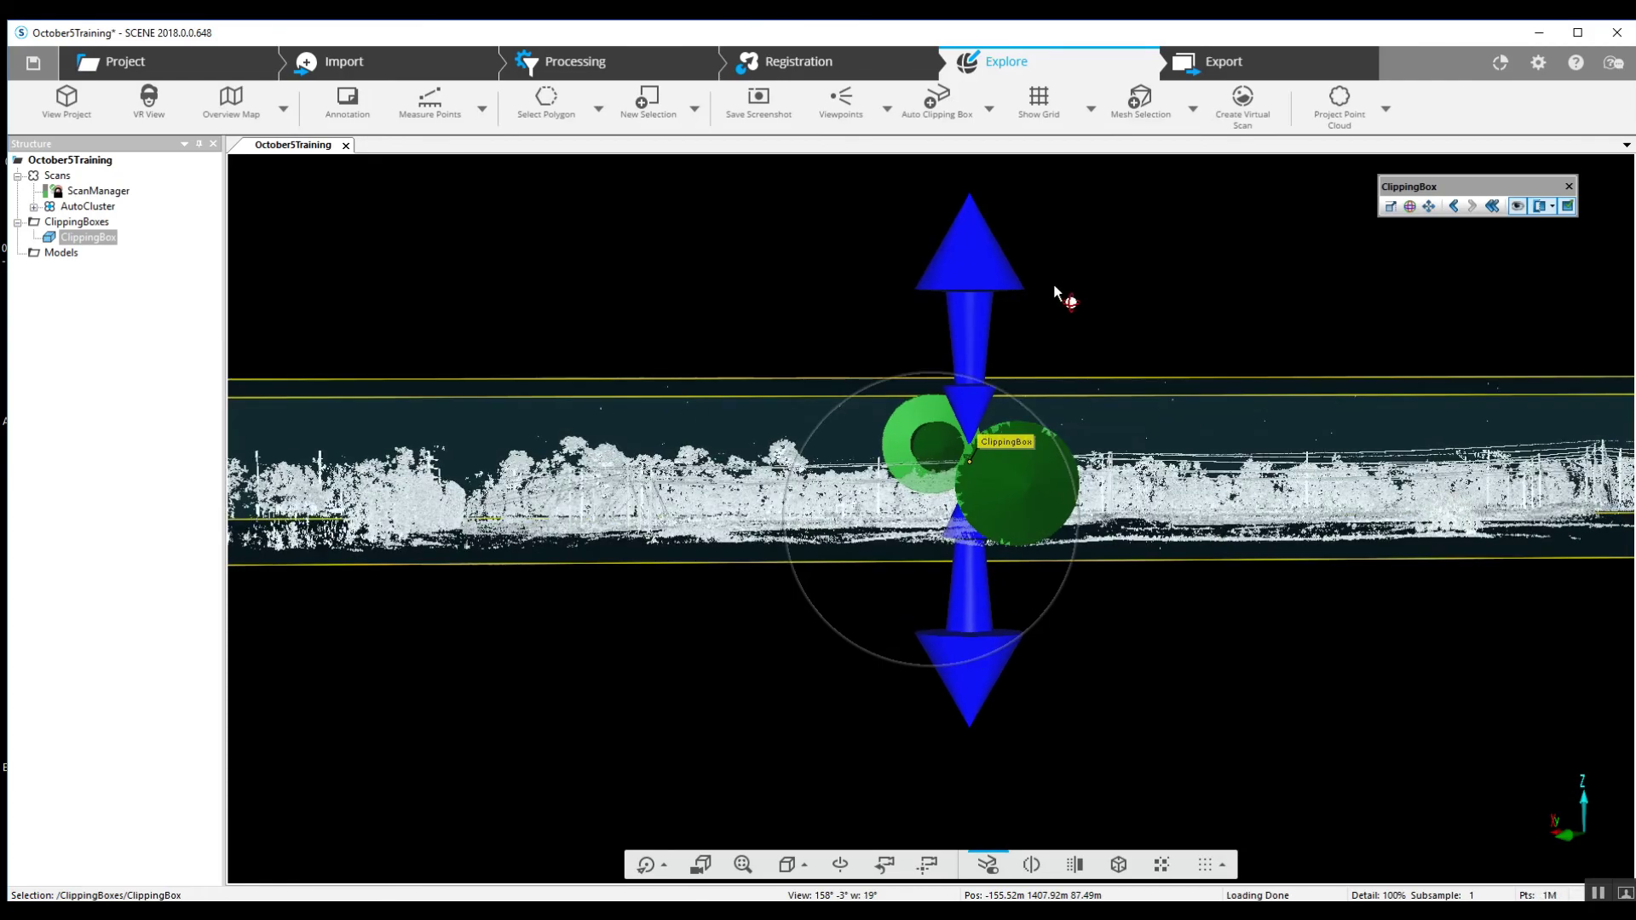
pyautogui.scroll(3, 1057, 281)
pyautogui.moveTo(1092, 244); pyautogui.dragTo(1138, 509)
pyautogui.scroll(-5, 1140, 512)
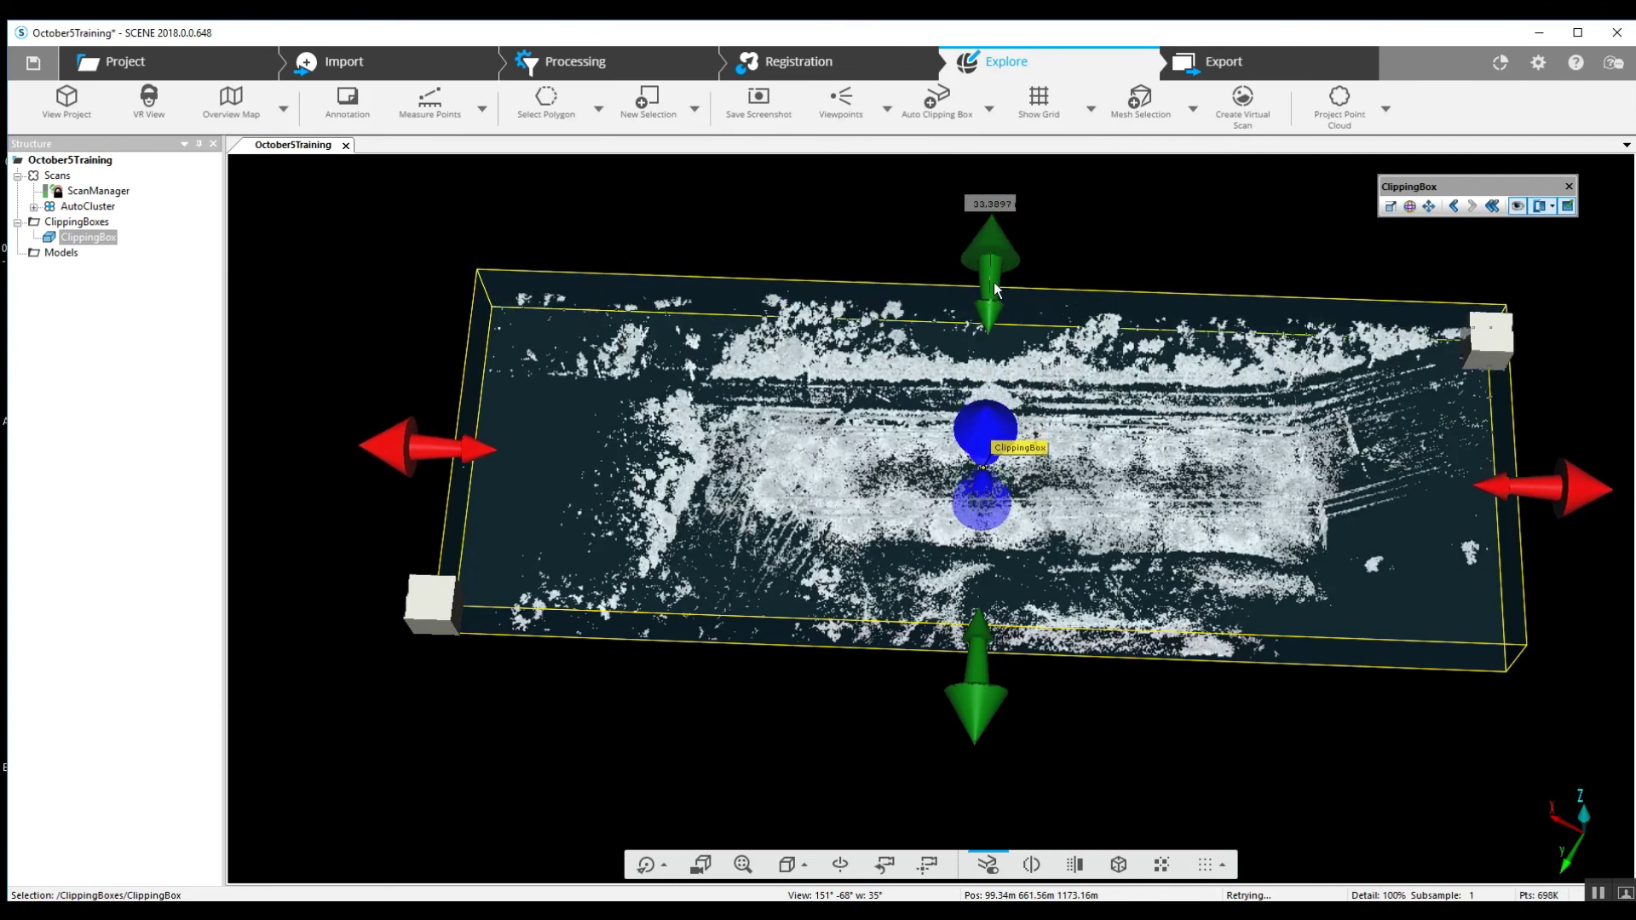
# - Pull the far, near, left and right faces inward to hug the central strip
pyautogui.moveTo(996, 290); pyautogui.dragTo(994, 340)
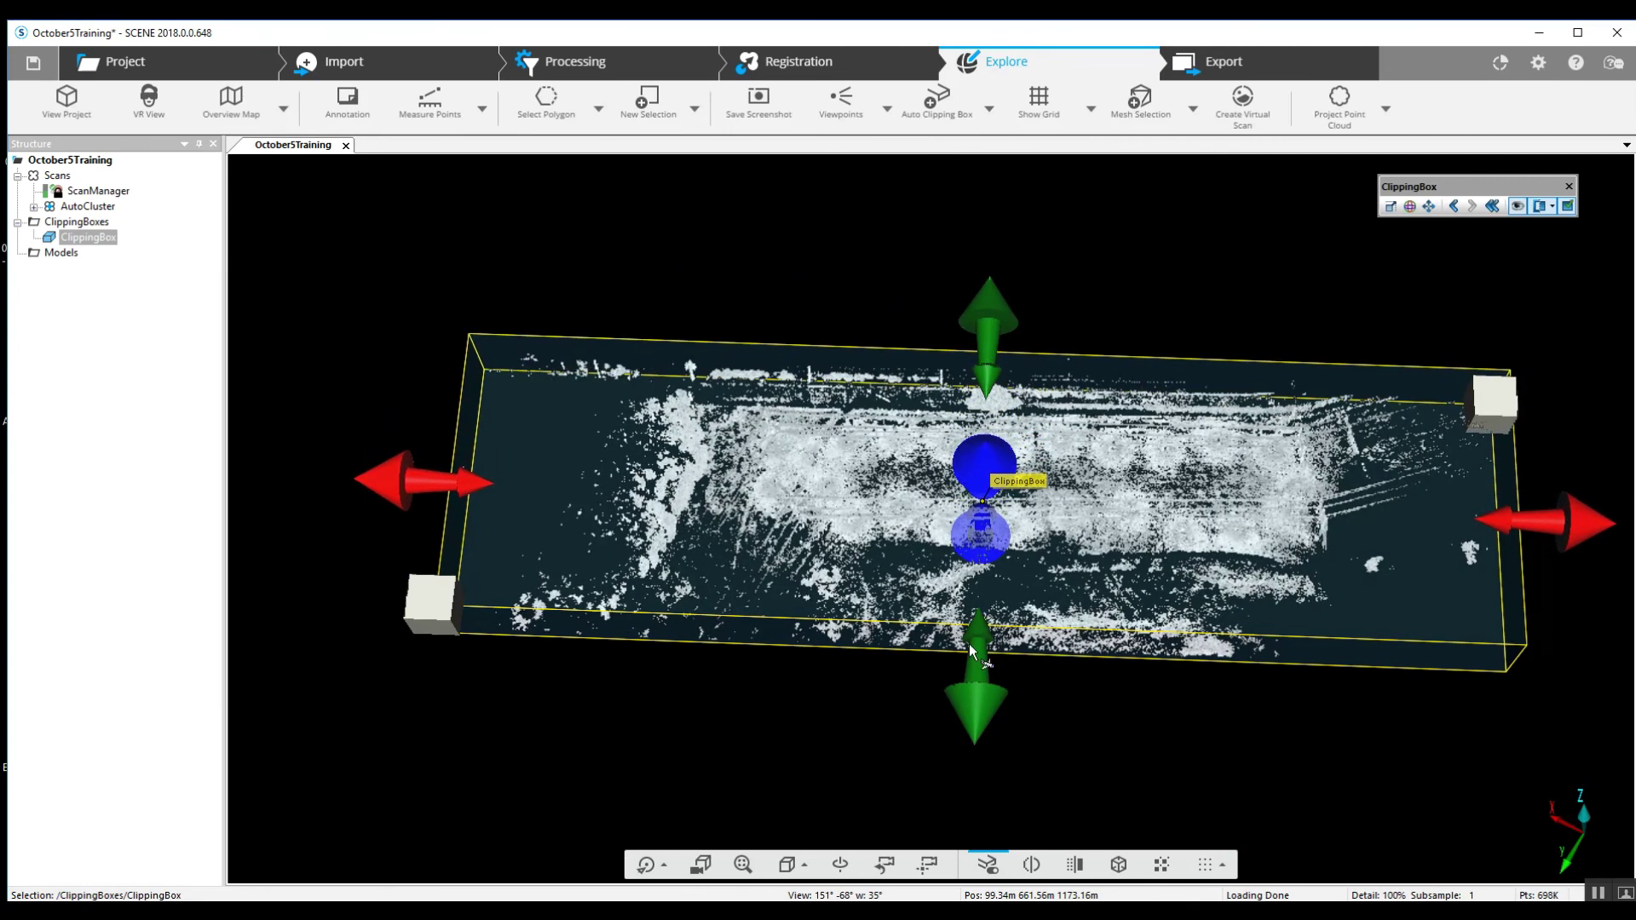
pyautogui.moveTo(978, 715); pyautogui.dragTo(882, 616)
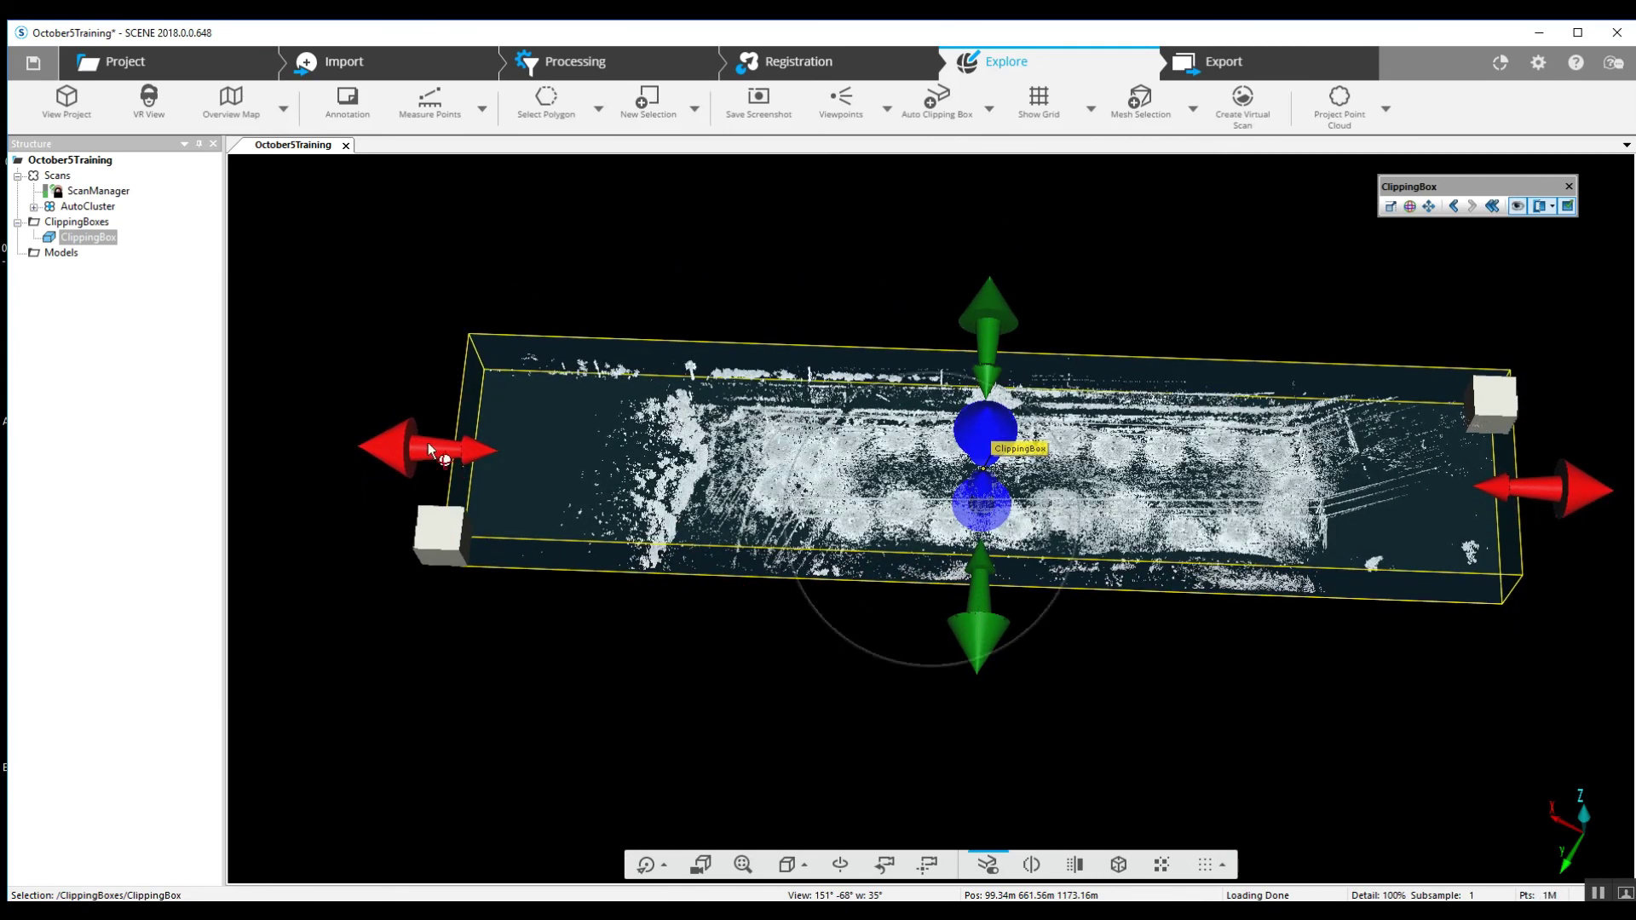
pyautogui.moveTo(431, 452); pyautogui.dragTo(682, 458)
pyautogui.moveTo(1560, 489); pyautogui.dragTo(1428, 490)
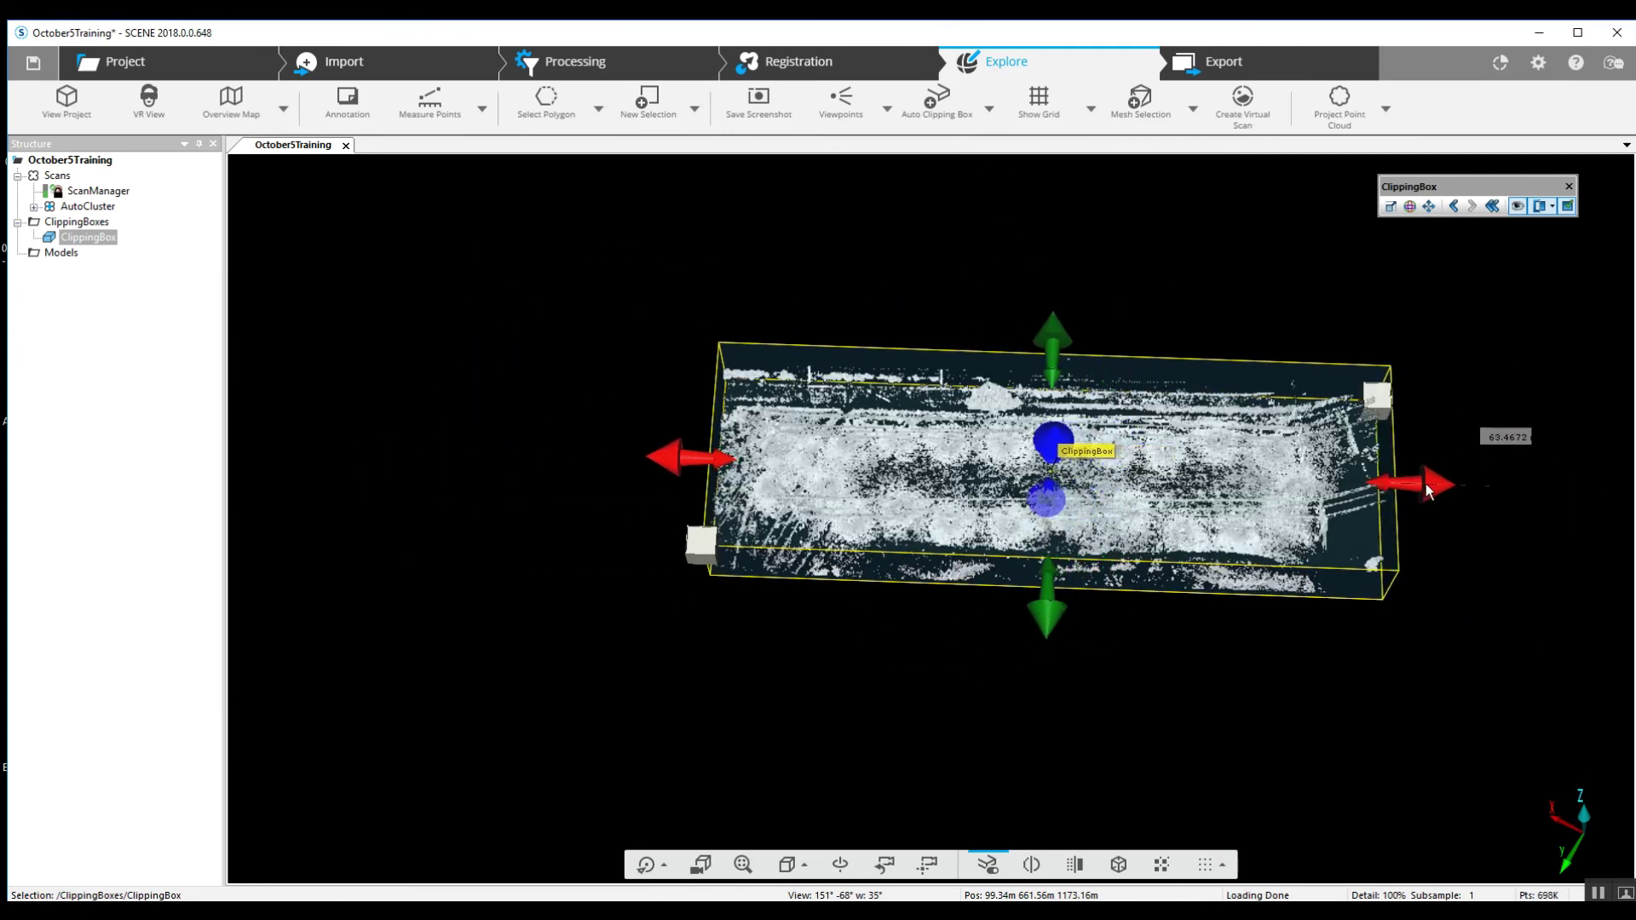
pyautogui.moveTo(1414, 592); pyautogui.dragTo(1082, 515)
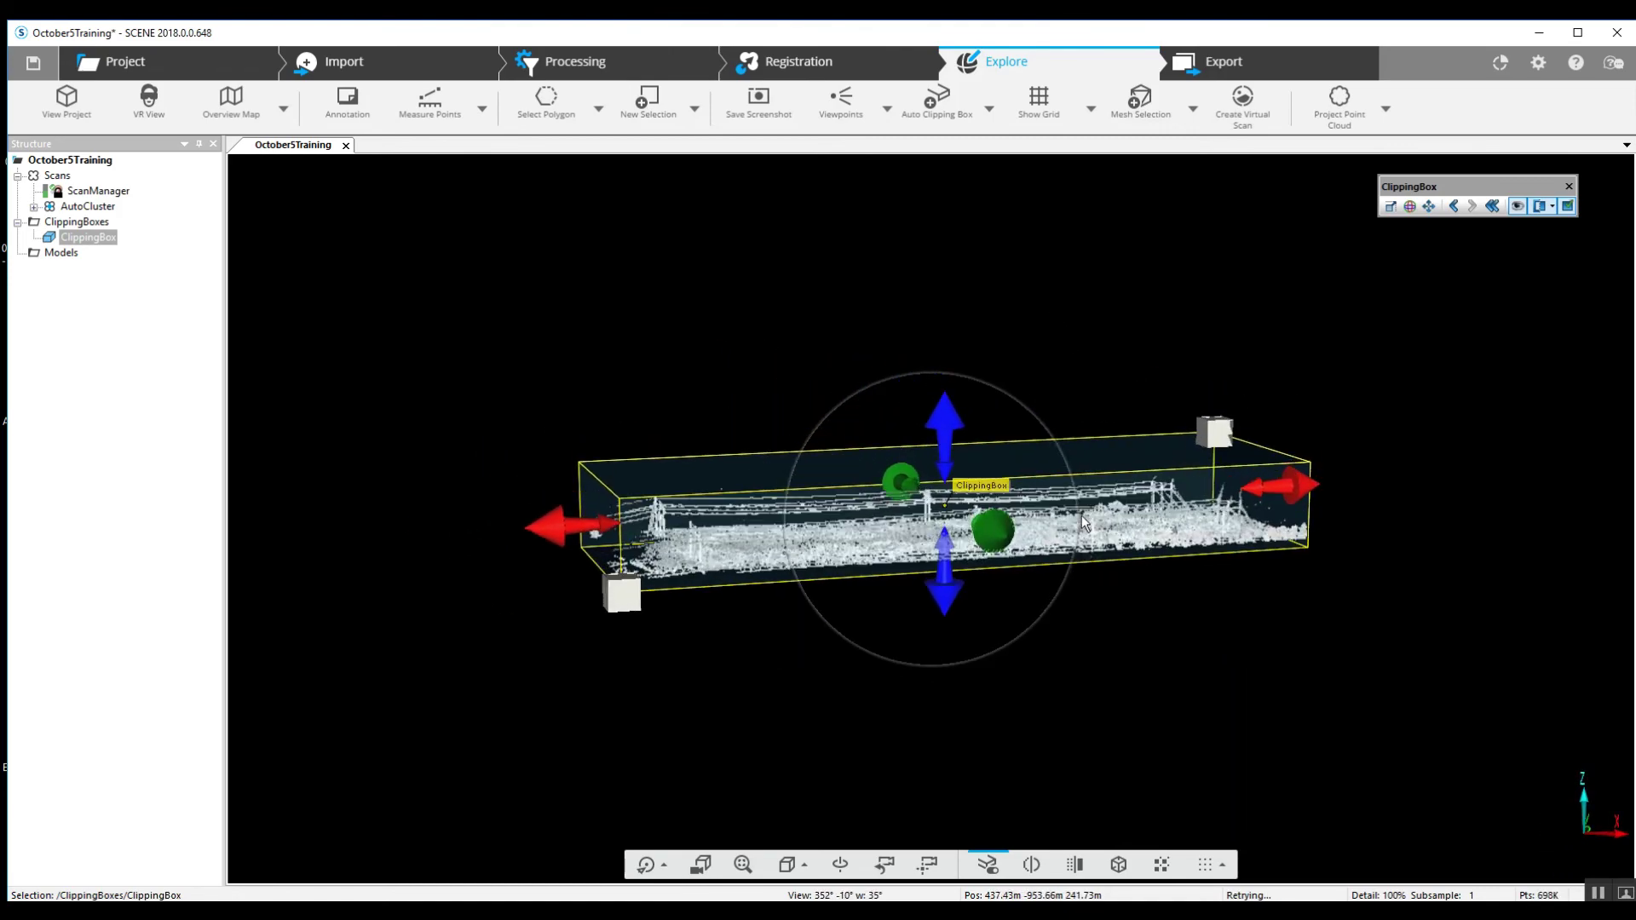
pyautogui.scroll(5, 1082, 515)
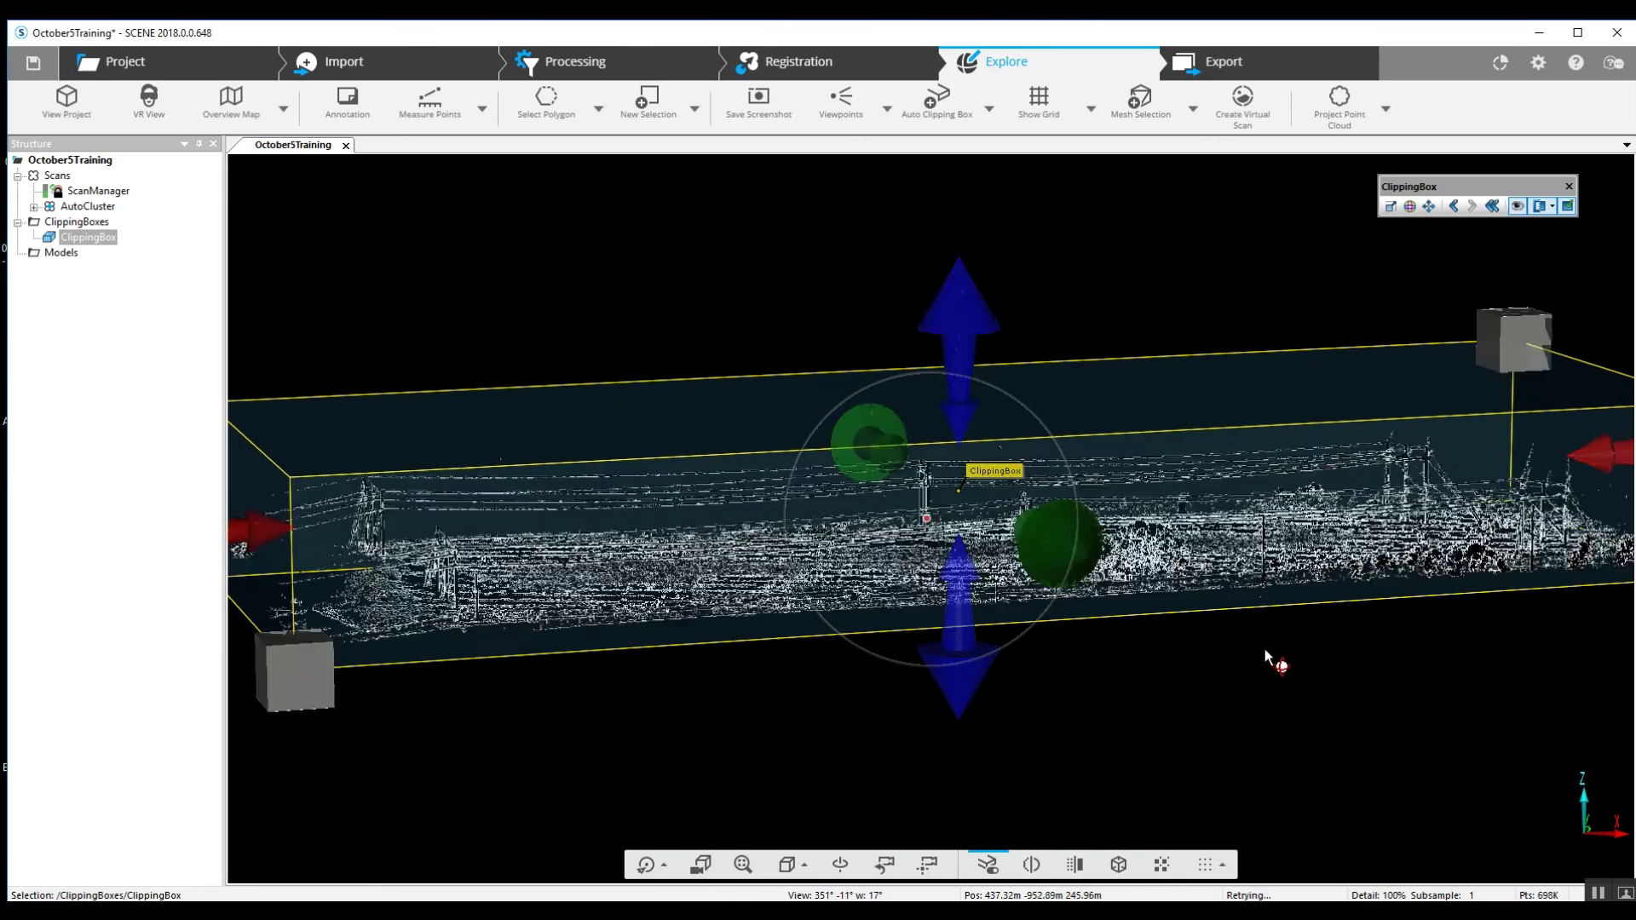
pyautogui.moveTo(1265, 650); pyautogui.dragTo(1231, 724)
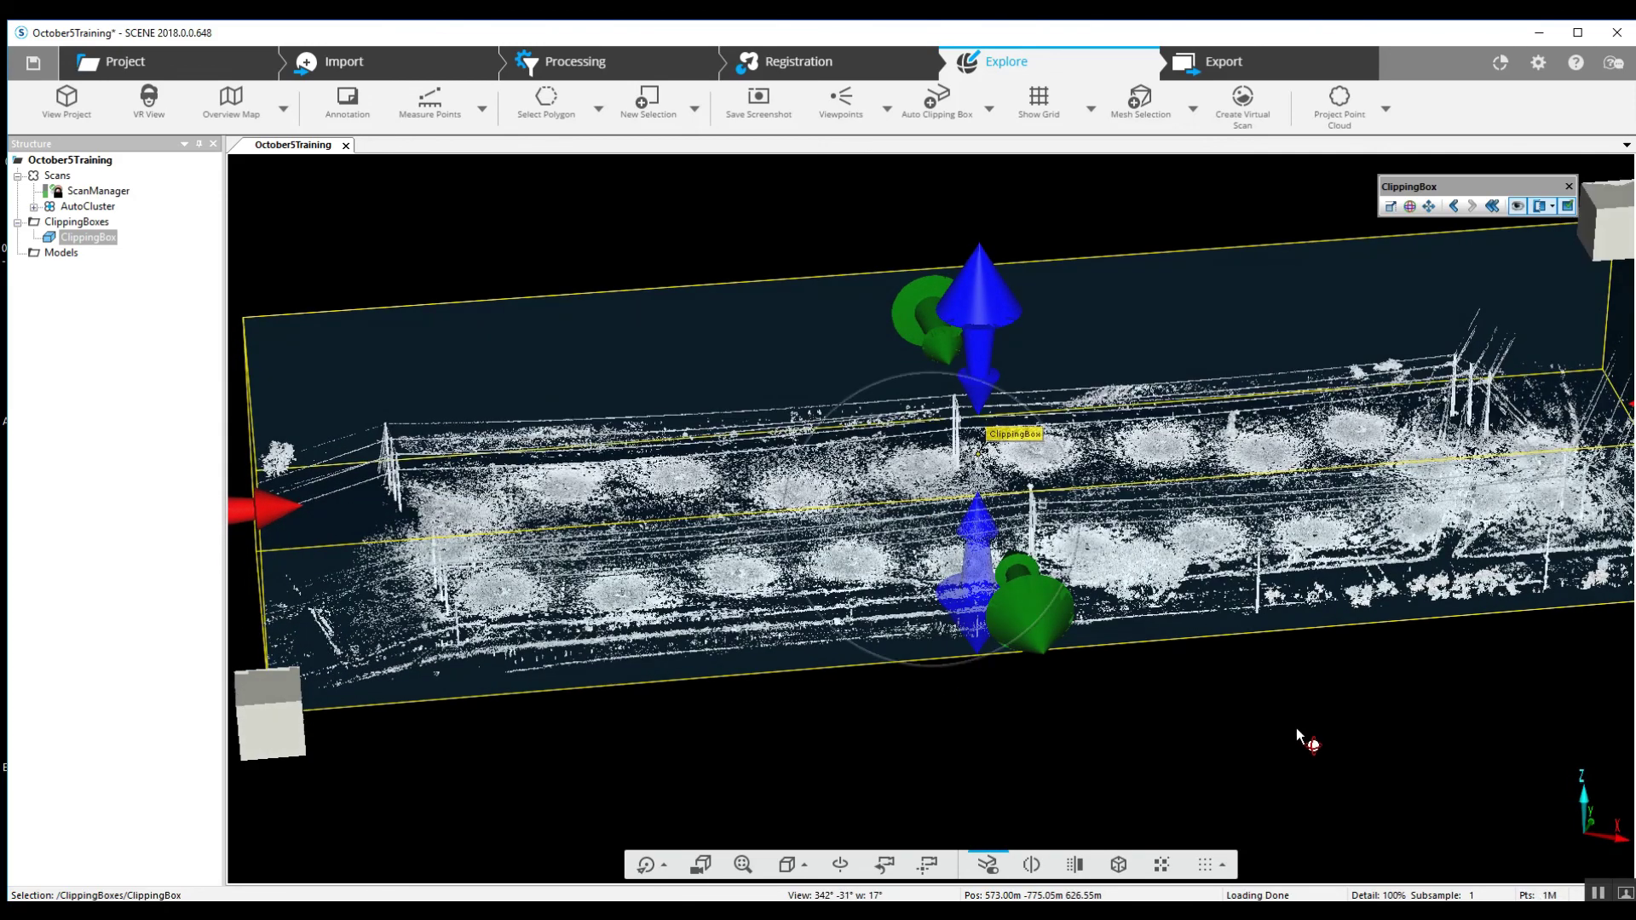